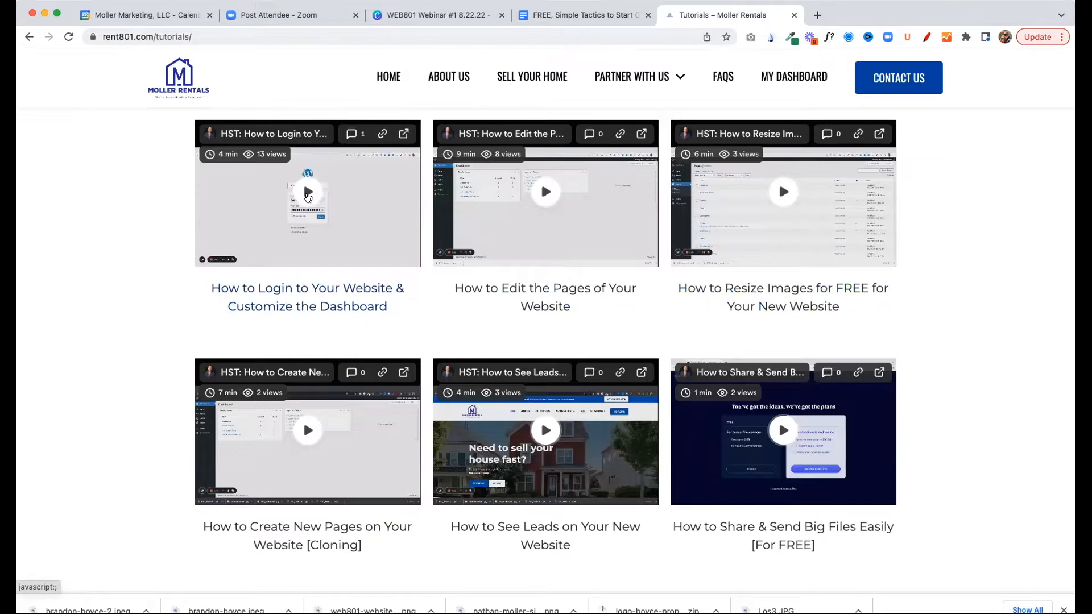
Open the tutorial video on logging in and customizing the dashboard, view its comments, and close it
left_click(308, 193)
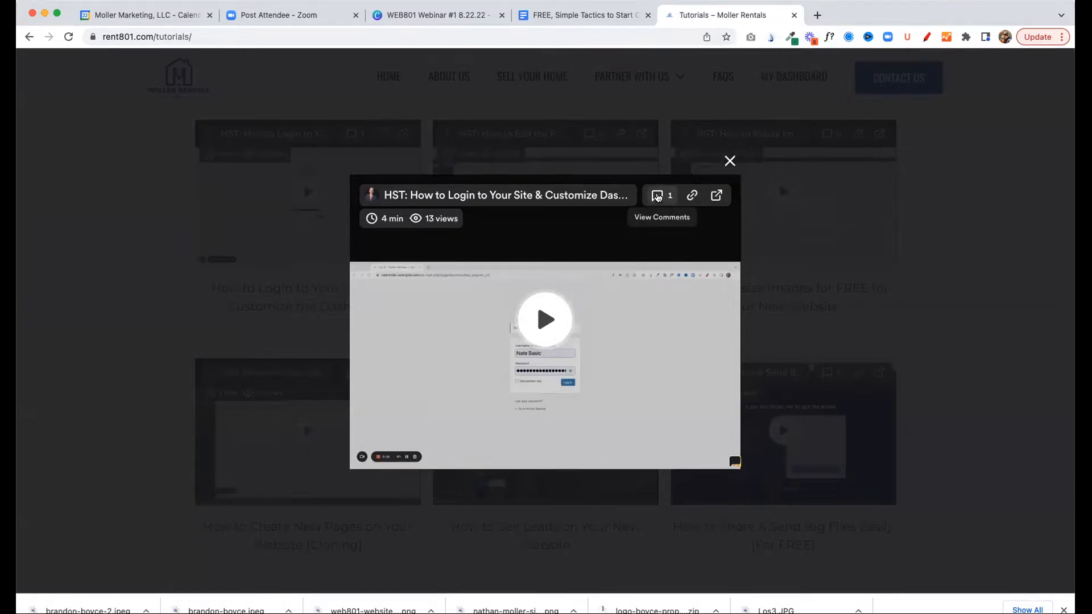
left_click(656, 197)
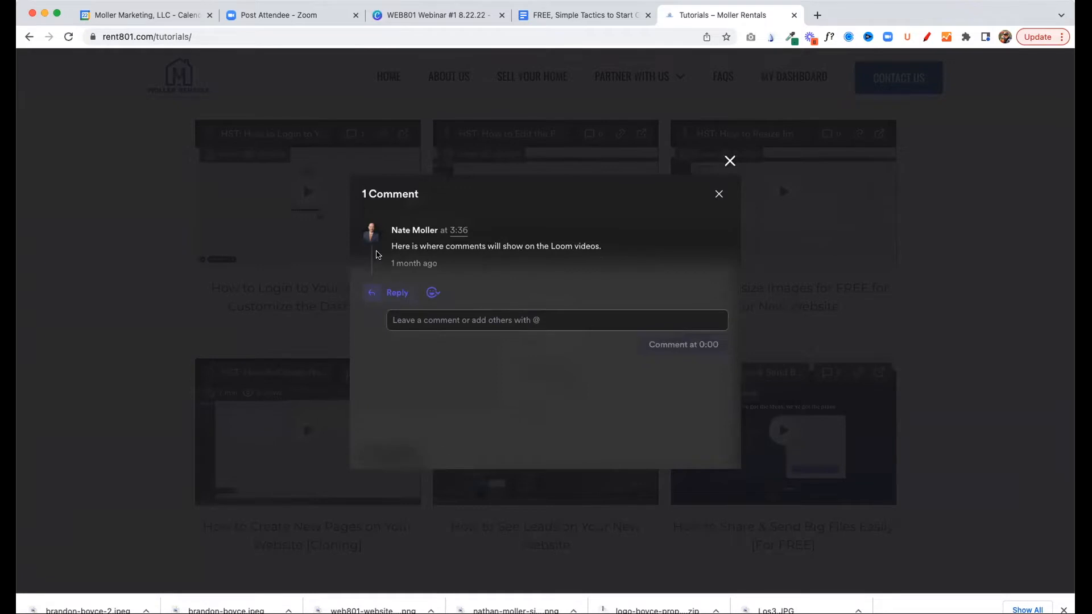
left_click(423, 320)
left_click(735, 159)
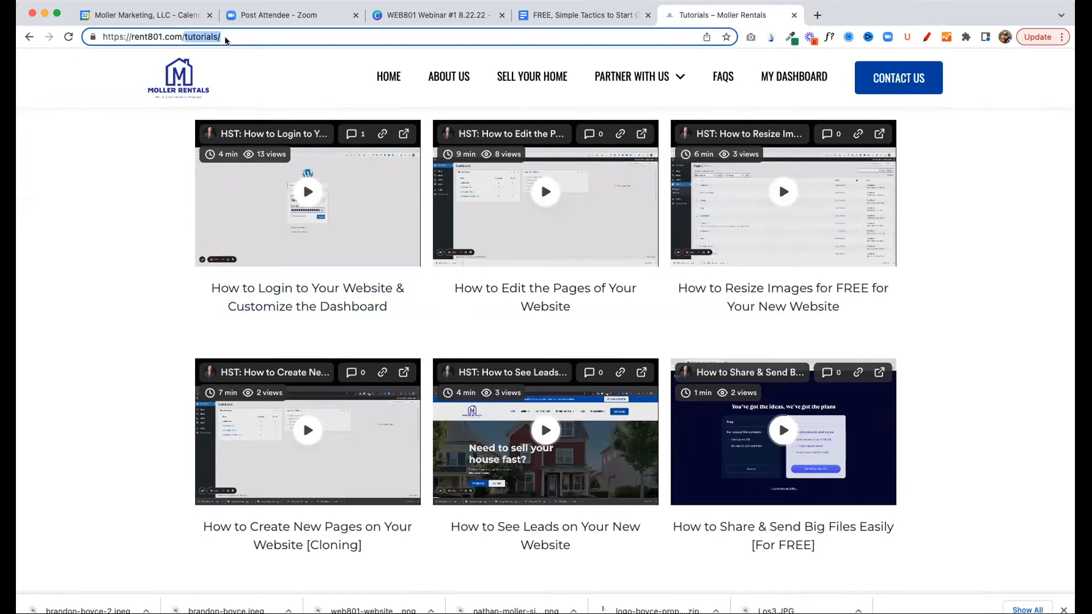
Go to the site's WordPress admin dashboard at rent801.com/wp-admin
left_click_drag(222, 37, 185, 35)
type("wp")
key("Escape")
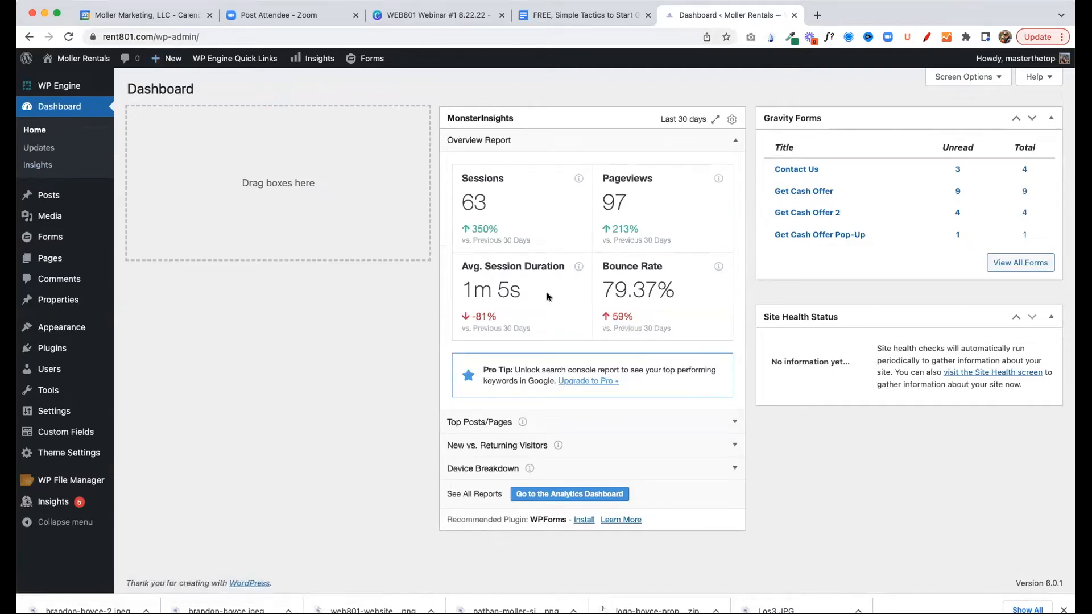
Rearrange the dashboard so MonsterInsights sits in the first column and Site Health Status heads the second
mouse_move(593, 121)
left_mouse_down()
mouse_move(275, 112)
mouse_move(461, 159)
left_mouse_up()
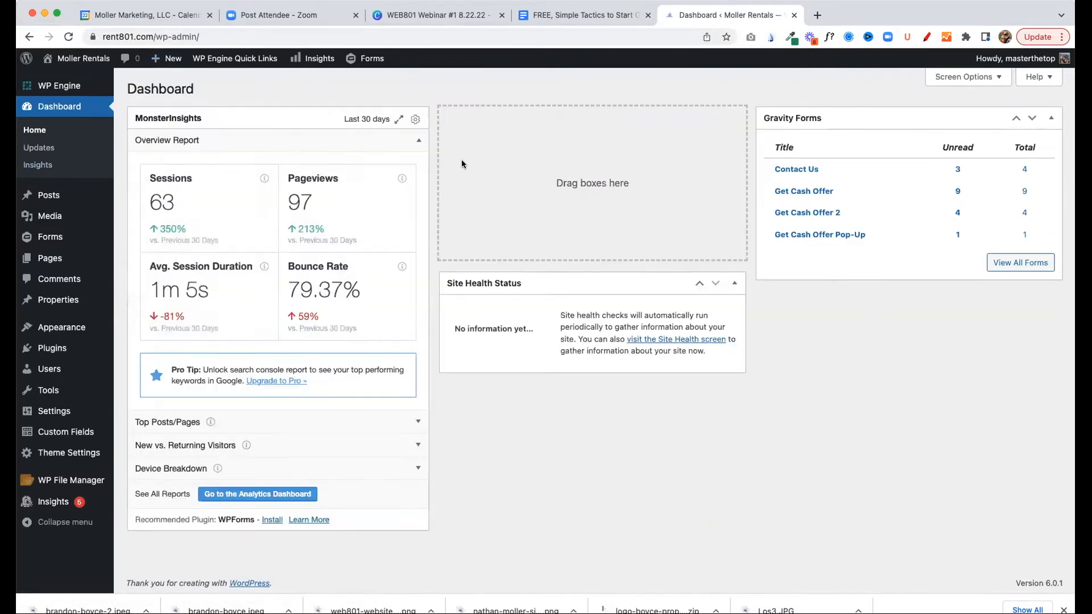
mouse_move(570, 273)
left_mouse_down()
mouse_move(566, 112)
mouse_move(587, 124)
left_mouse_up()
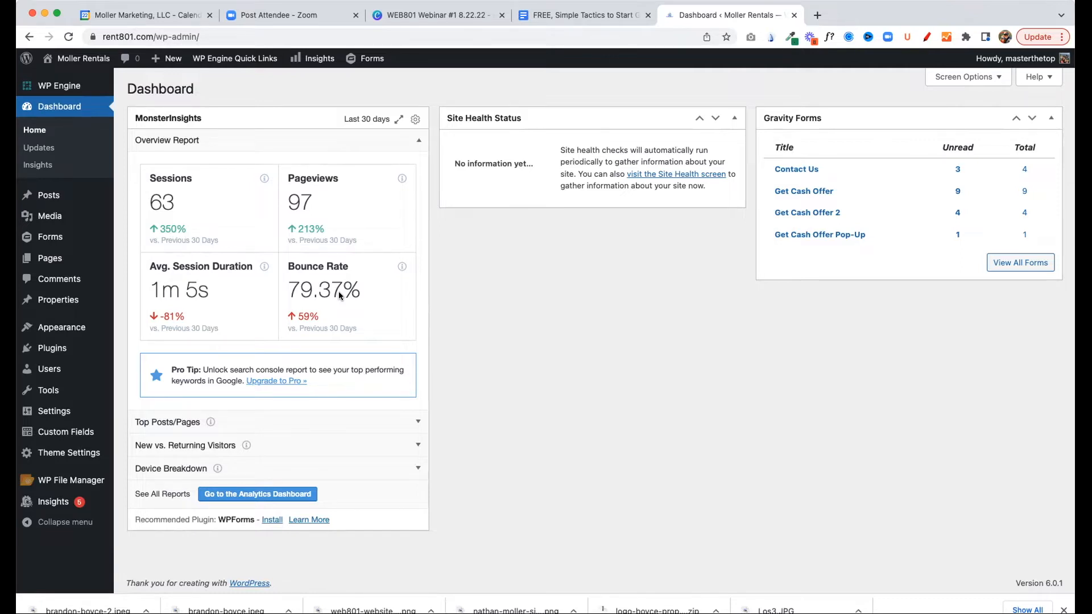
Open the list of all site pages and start editing the Home front page
key("super+l")
mouse_move(51, 257)
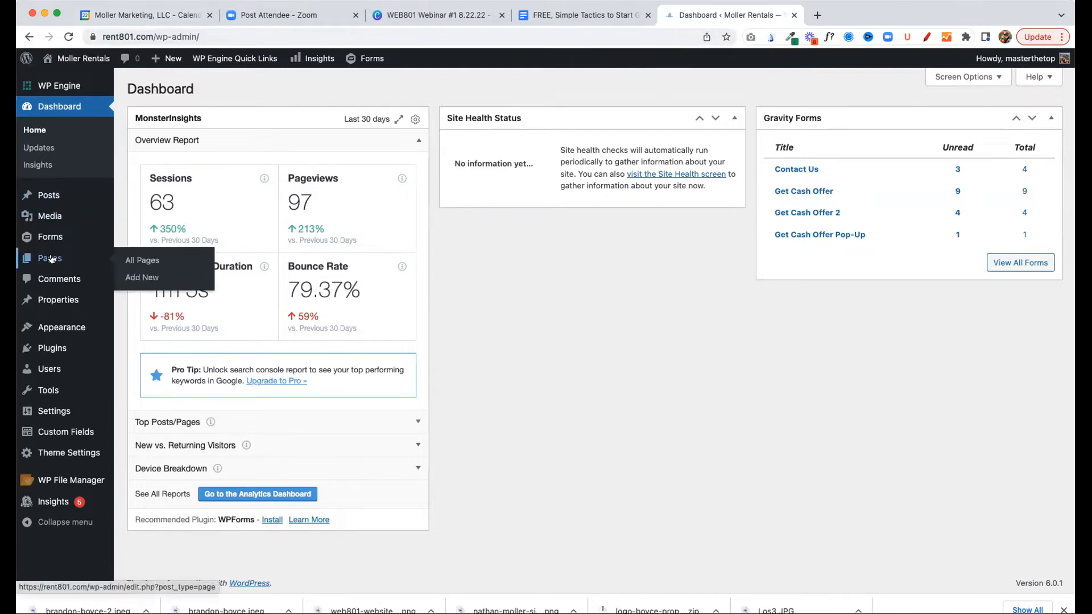
left_click(147, 260)
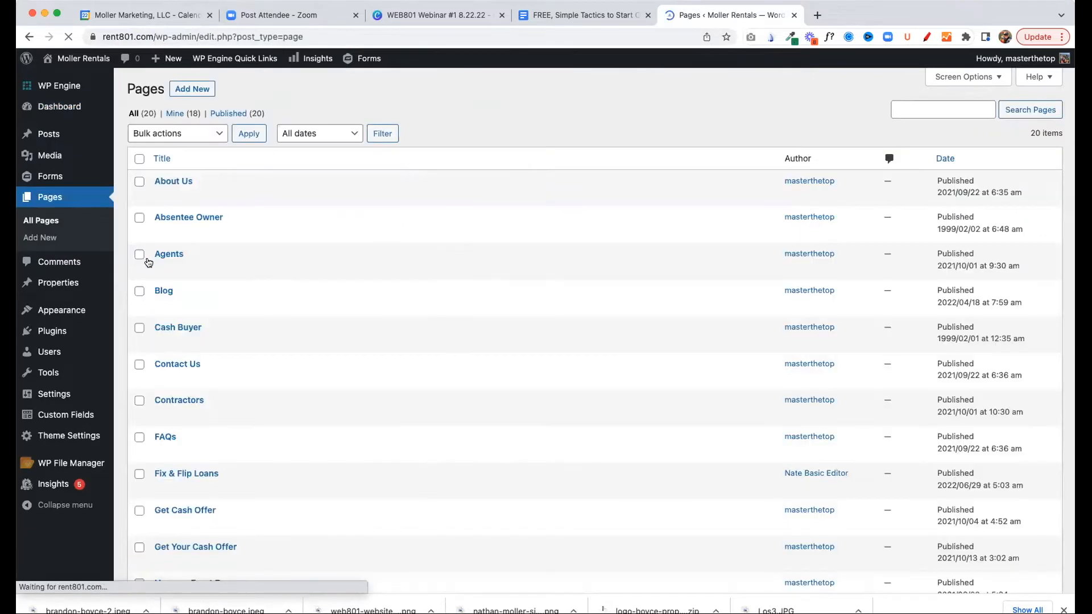
scroll(211, 108, "down", 3)
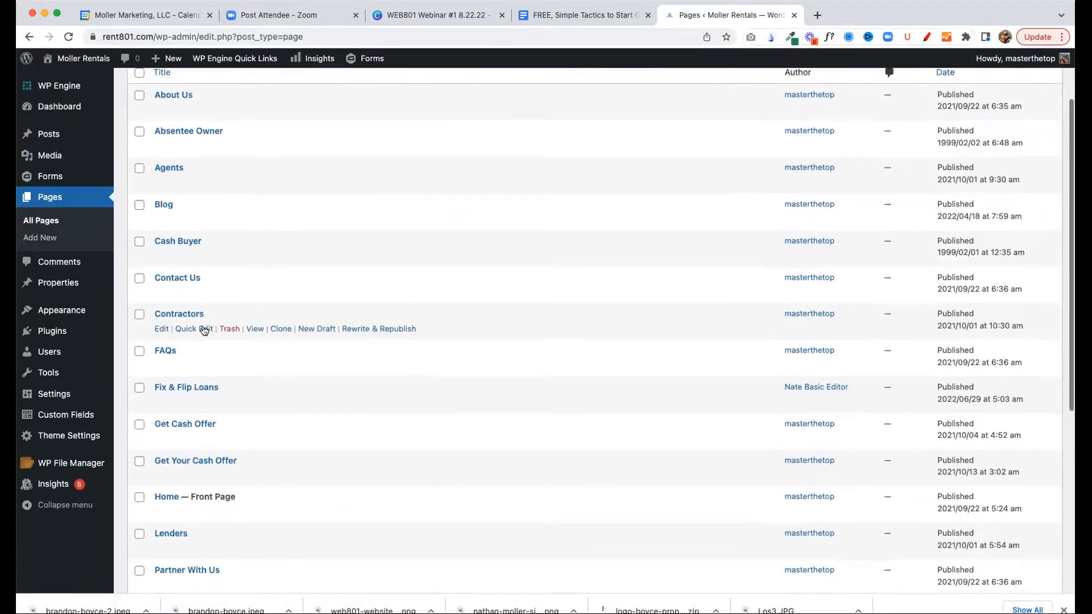
scroll(216, 398, "down", 5)
scroll(230, 473, "up", 1)
scroll(230, 473, "up", 6)
scroll(223, 413, "down", 4)
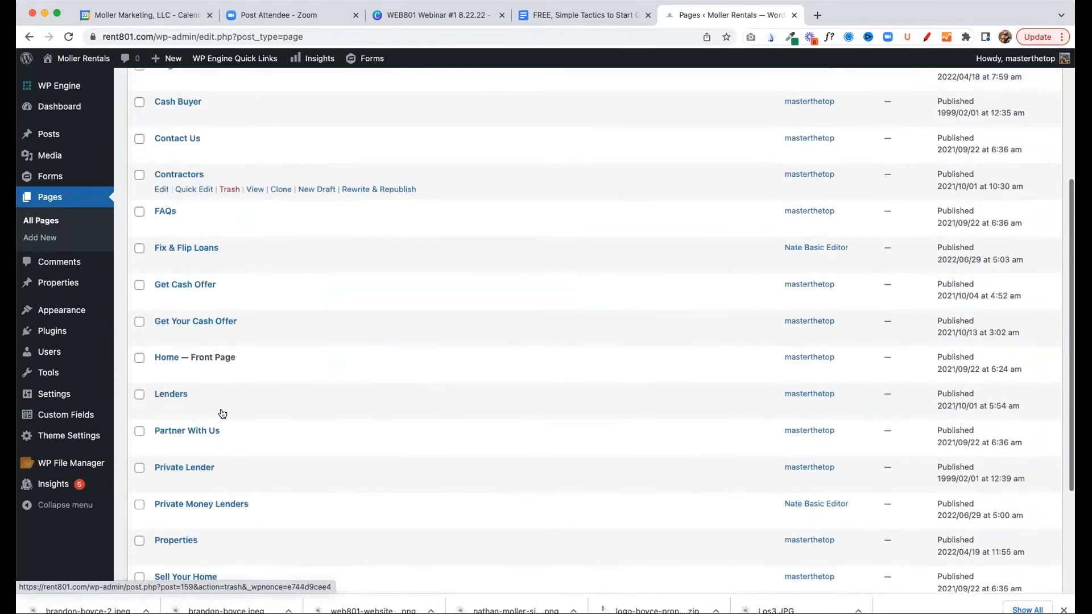
scroll(222, 413, "down", 2)
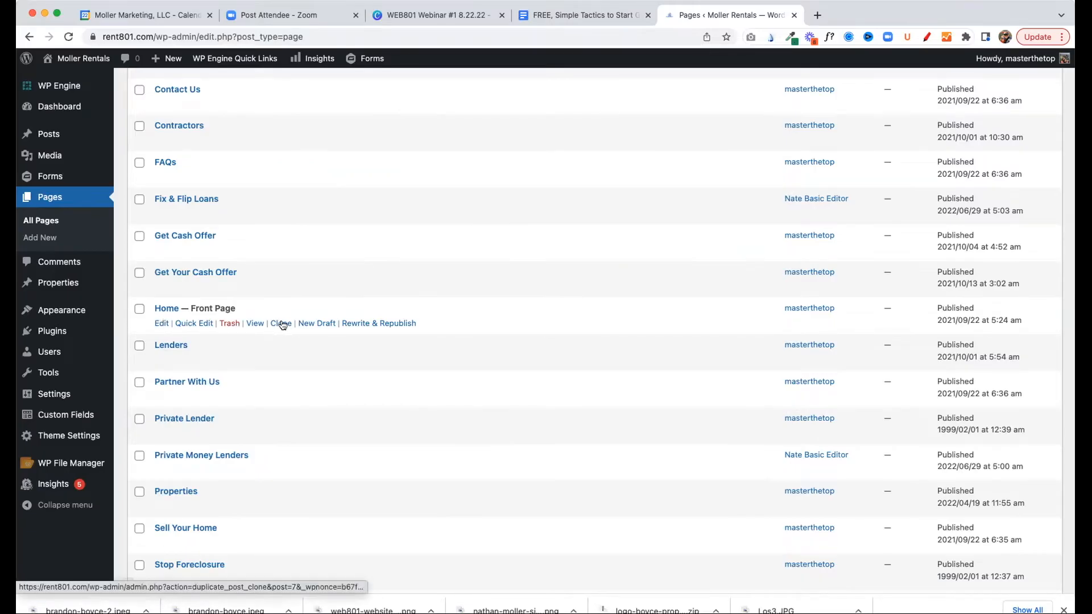
left_click(161, 324)
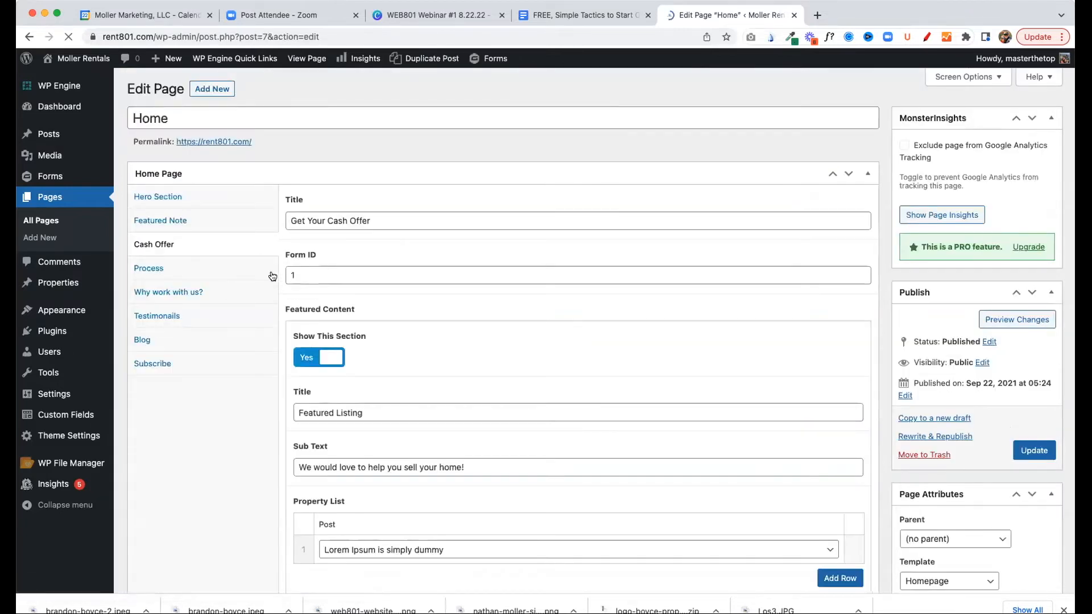
Show the Home page's Hero Section fields and review the background image and description
left_click(162, 205)
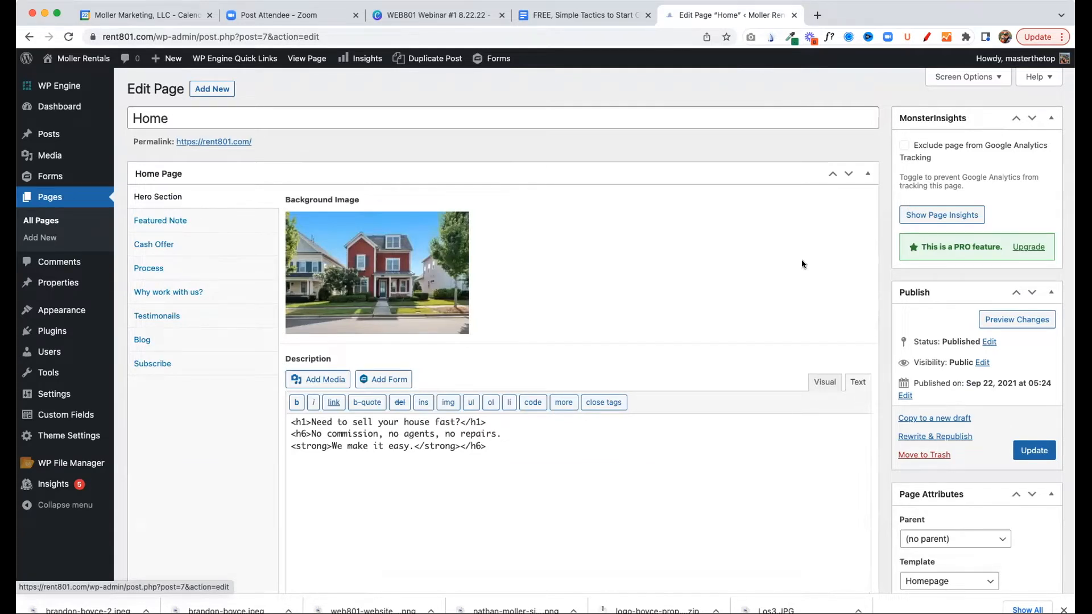
scroll(529, 370, "down", 2)
scroll(404, 390, "down", 2)
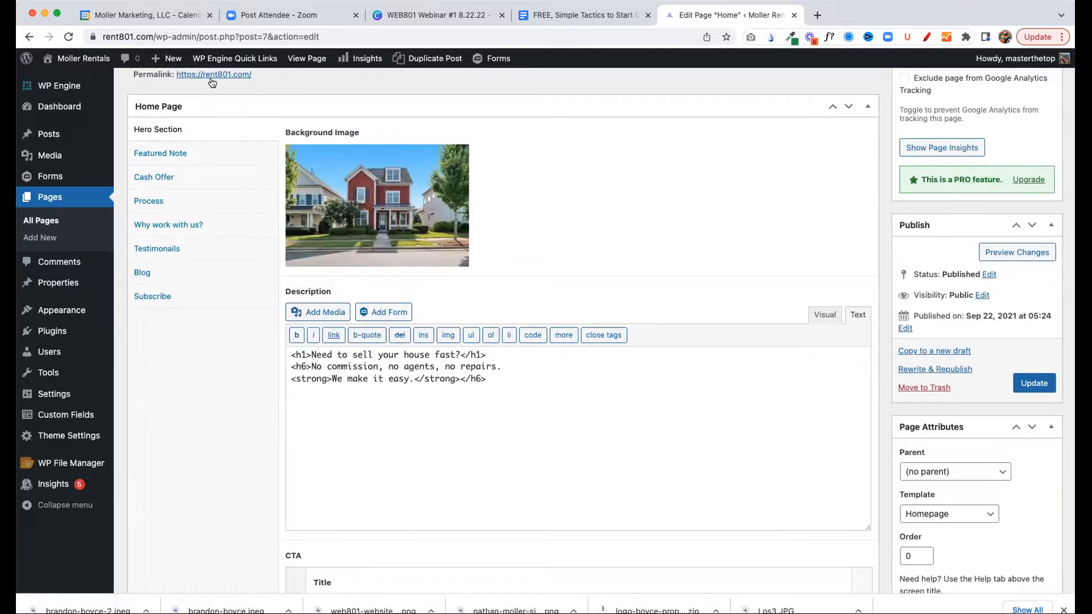
scroll(233, 97, "up", 2)
Open the live home page from its permalink and examine the hero heading and the text below it
left_click(233, 107, "super")
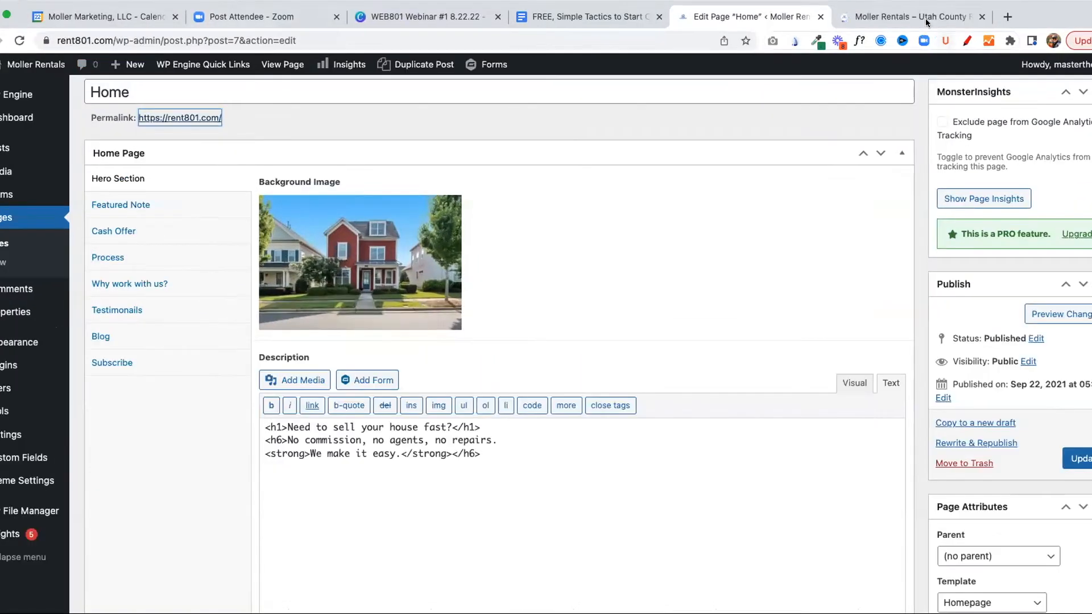
left_click(885, 16)
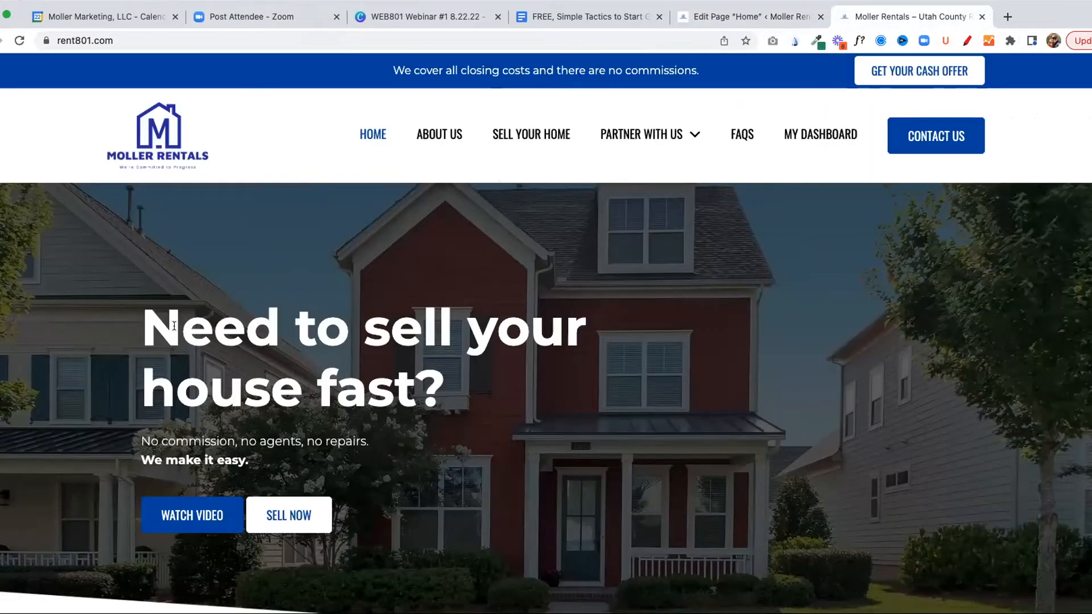
left_click_drag(139, 321, 437, 382)
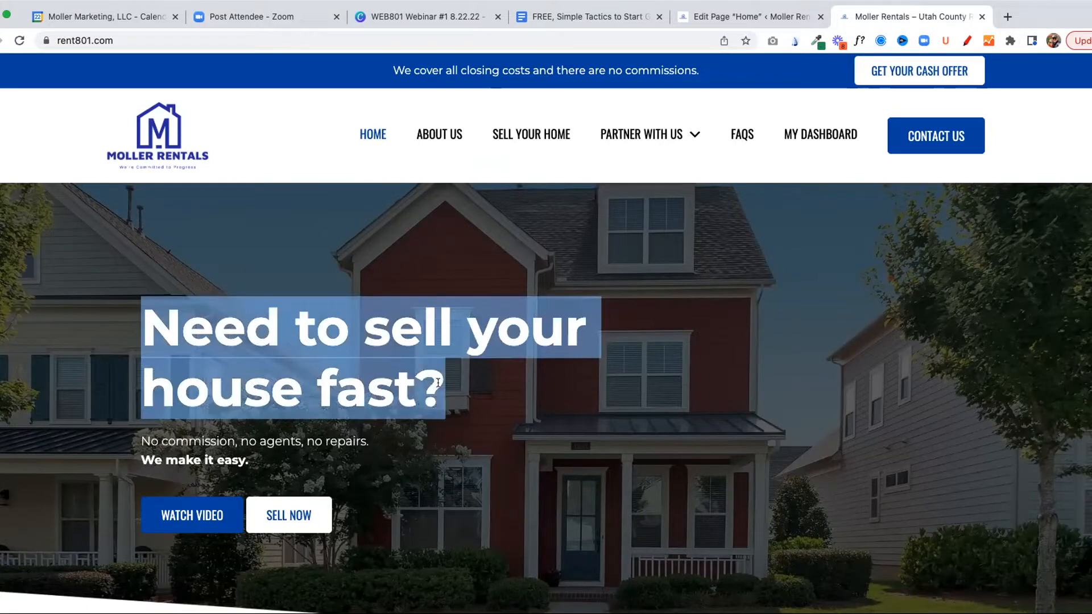
left_click(143, 443)
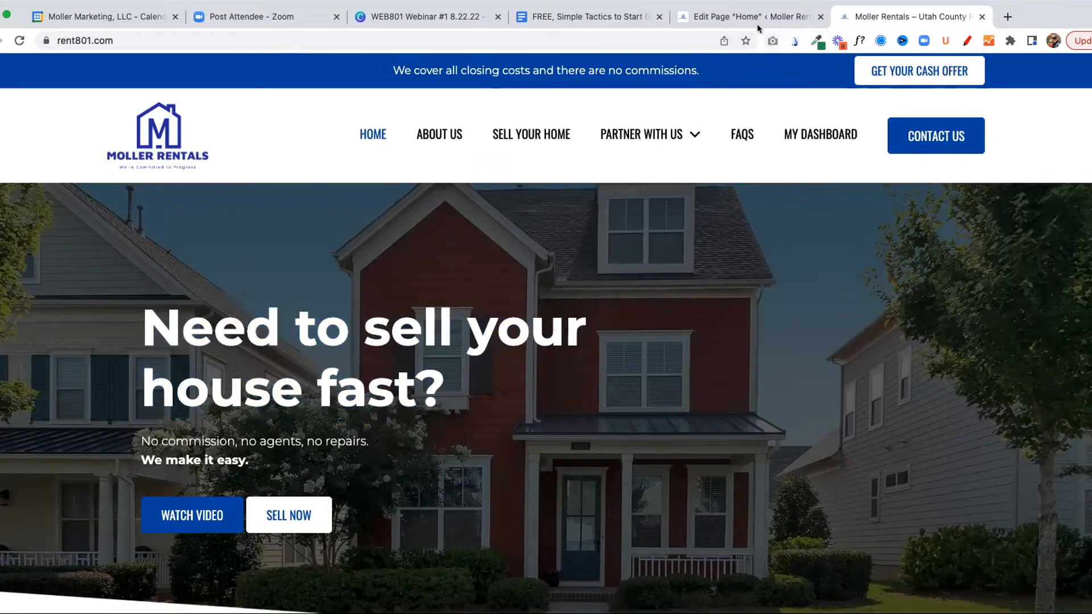
Return to the Home page editor and compare the hero description's Visual and Text views, examining its HTML tags
left_click(739, 17)
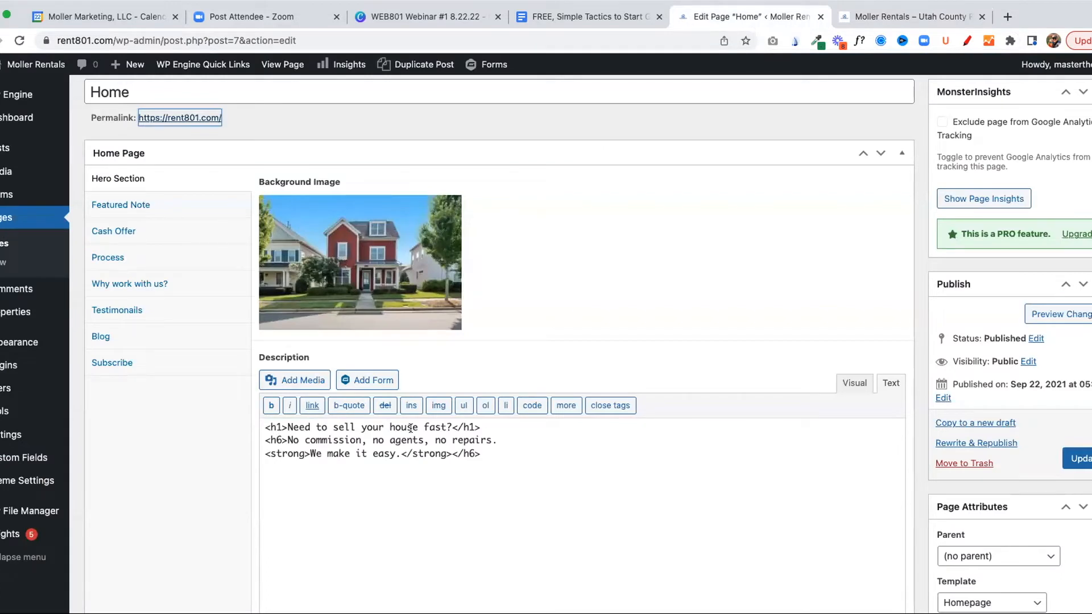
left_click(854, 385)
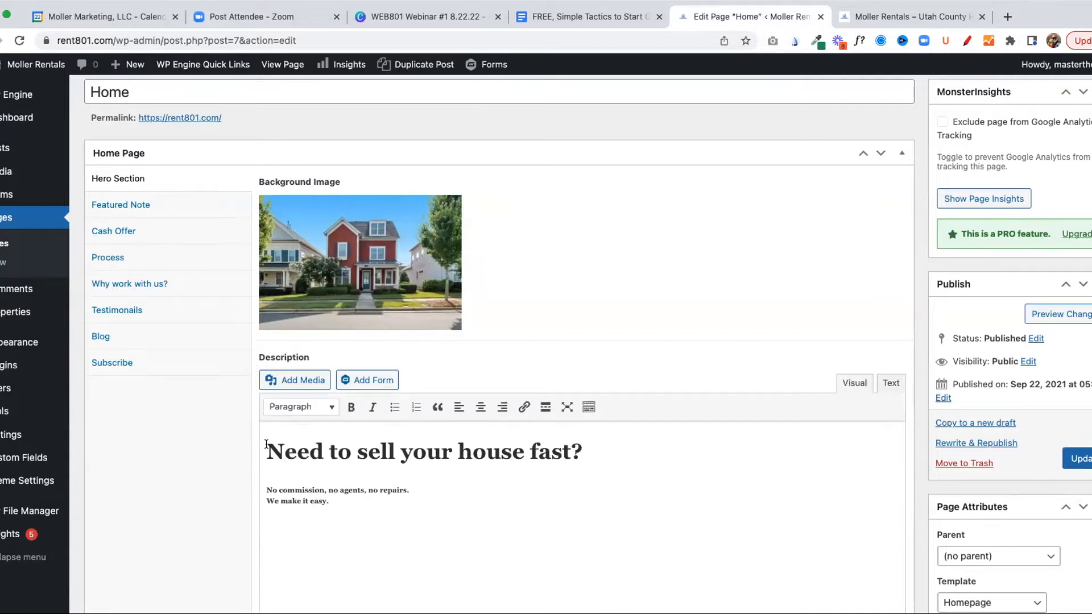
left_click(292, 450)
left_click(891, 386)
left_click_drag(265, 427, 303, 456)
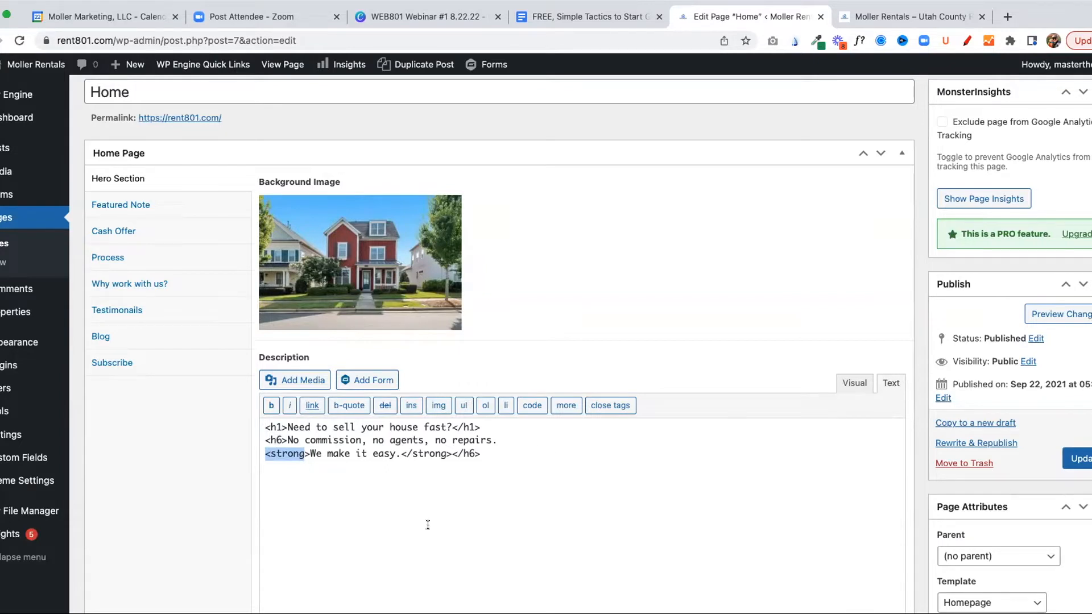
left_click_drag(500, 460, 261, 422)
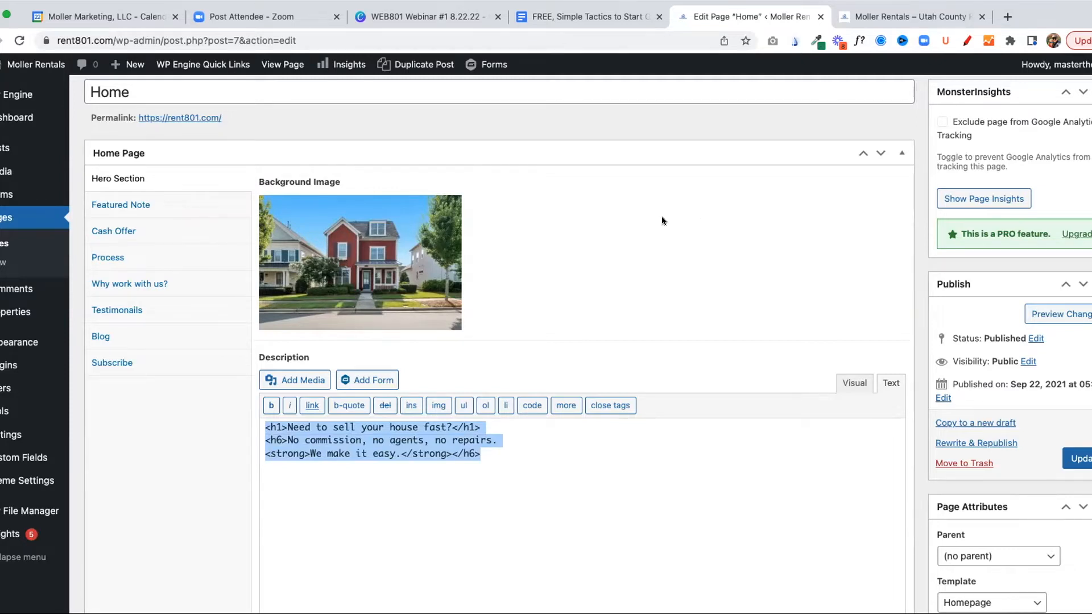
Compare the hero's CTA titles and form or link values with the Watch Video and Sell Now buttons on the live page
scroll(358, 419, "down", 7)
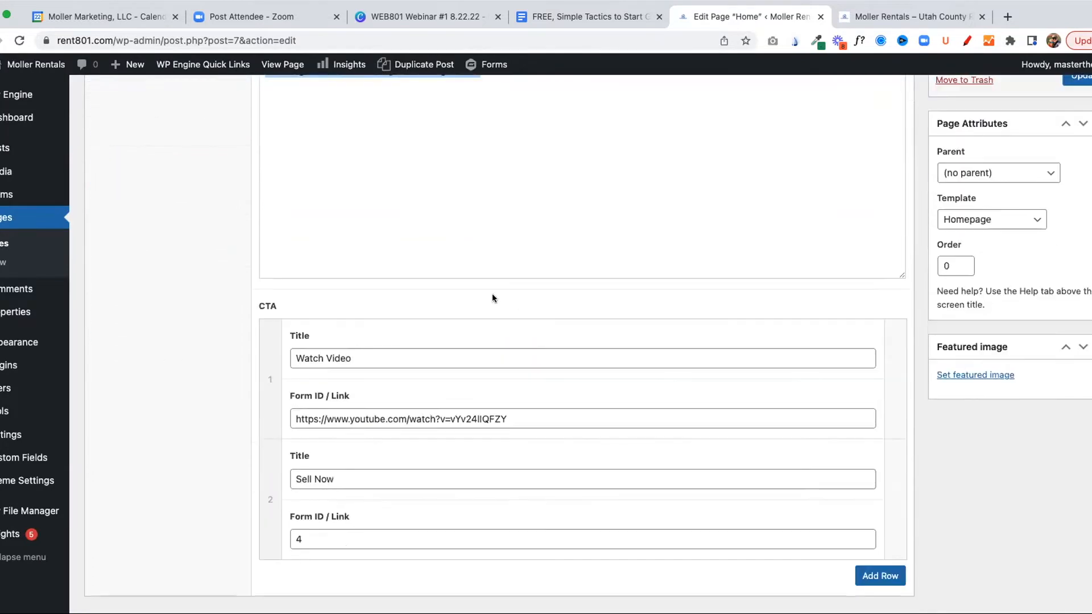
scroll(397, 304, "up", 2)
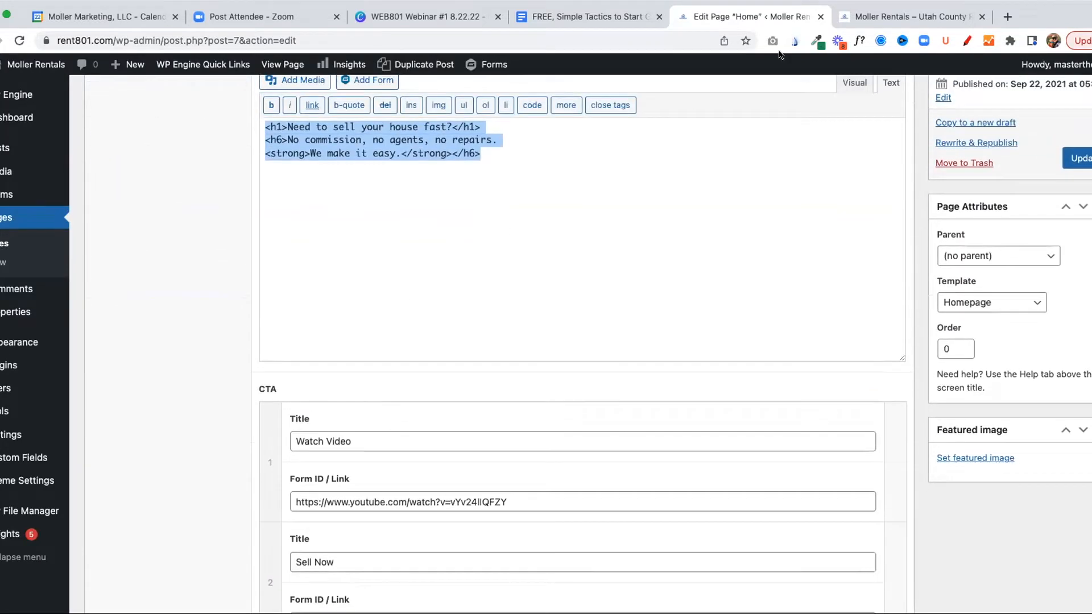
left_click(917, 13)
scroll(181, 350, "down", 6)
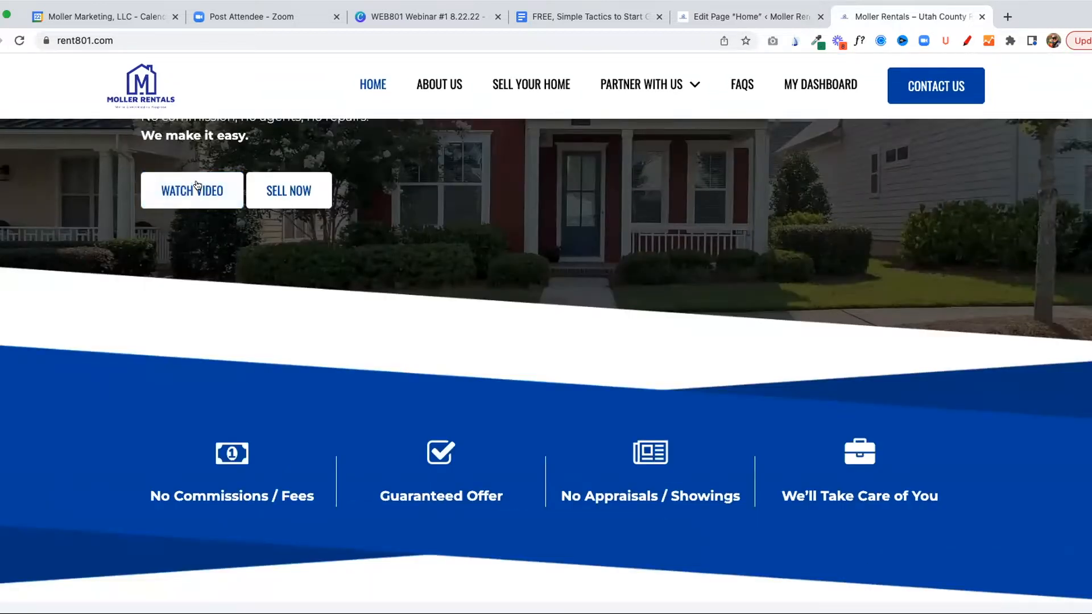
scroll(494, 242, "up", 2)
scroll(493, 242, "up", 3)
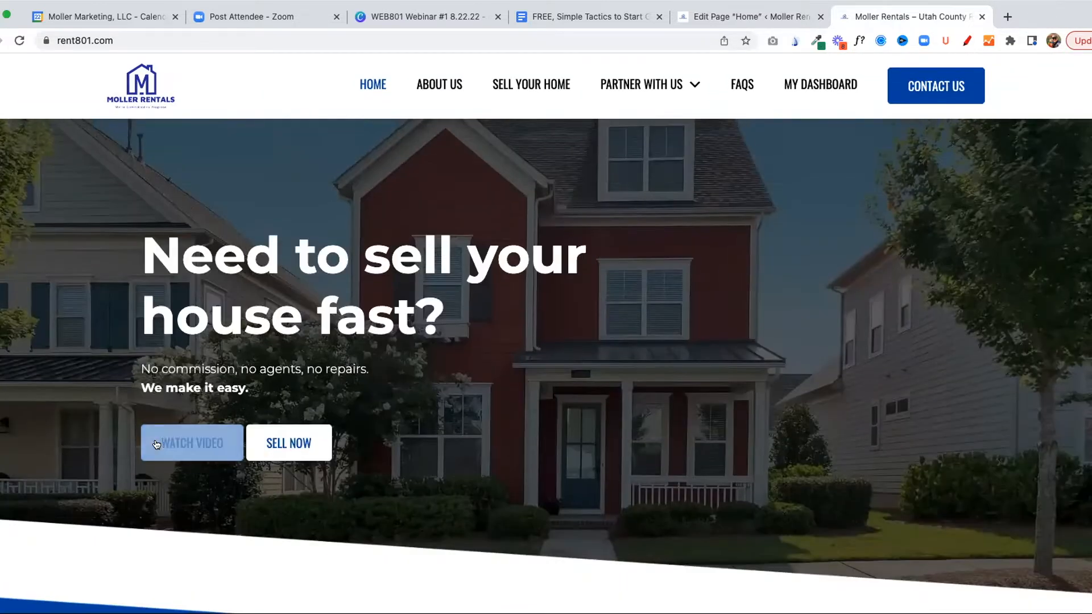
left_click(745, 17)
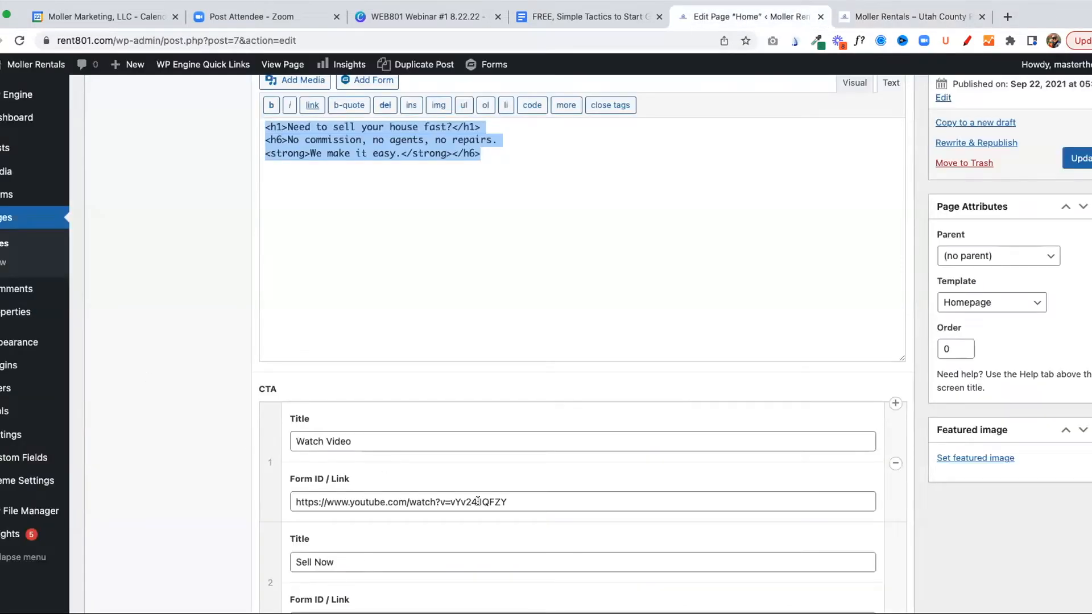
scroll(348, 511, "down", 2)
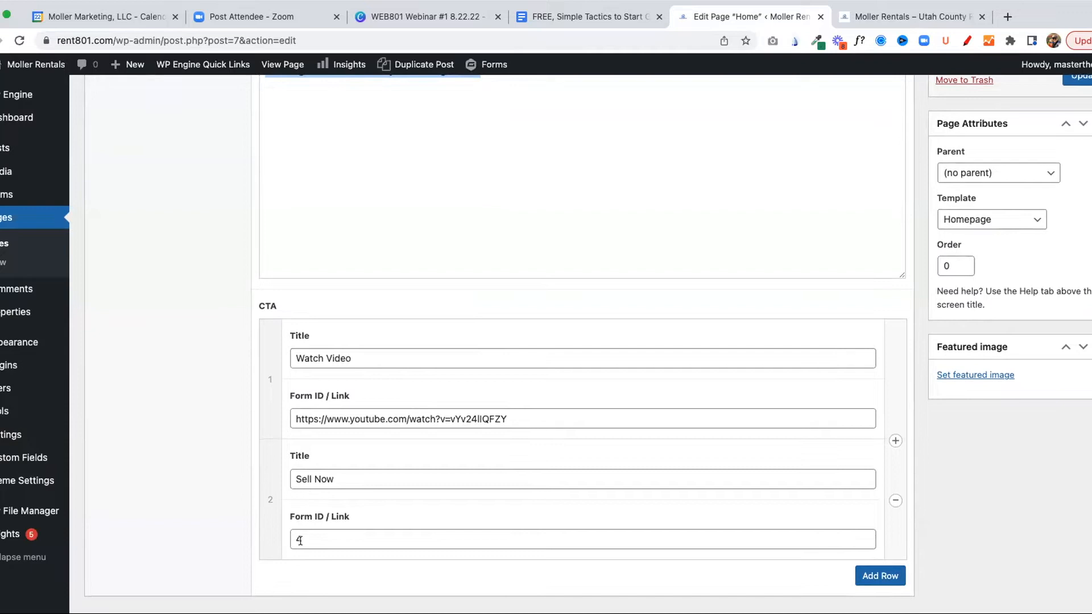
left_click_drag(301, 539, 294, 538)
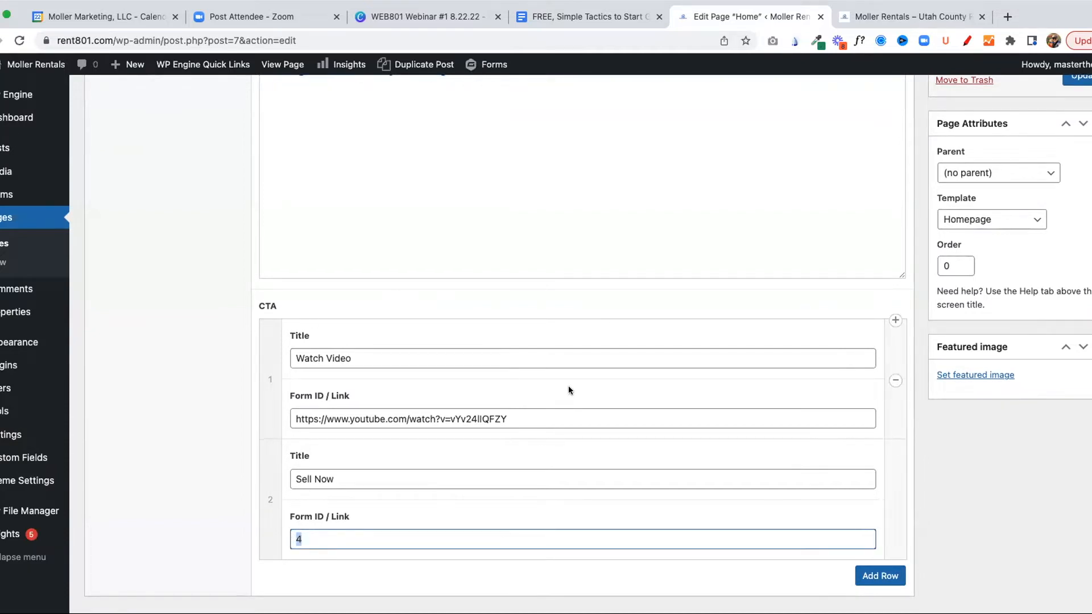
Show the Home page's Featured Note fields and compare them with the row of icons and captions on the live page
scroll(415, 307, "up", 5)
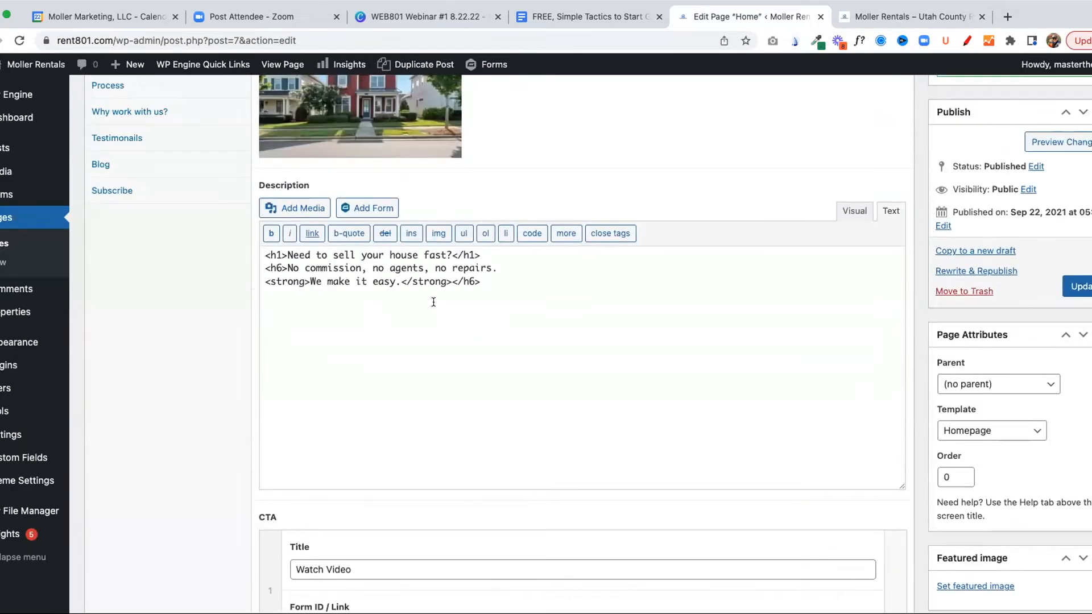
scroll(433, 318, "up", 3)
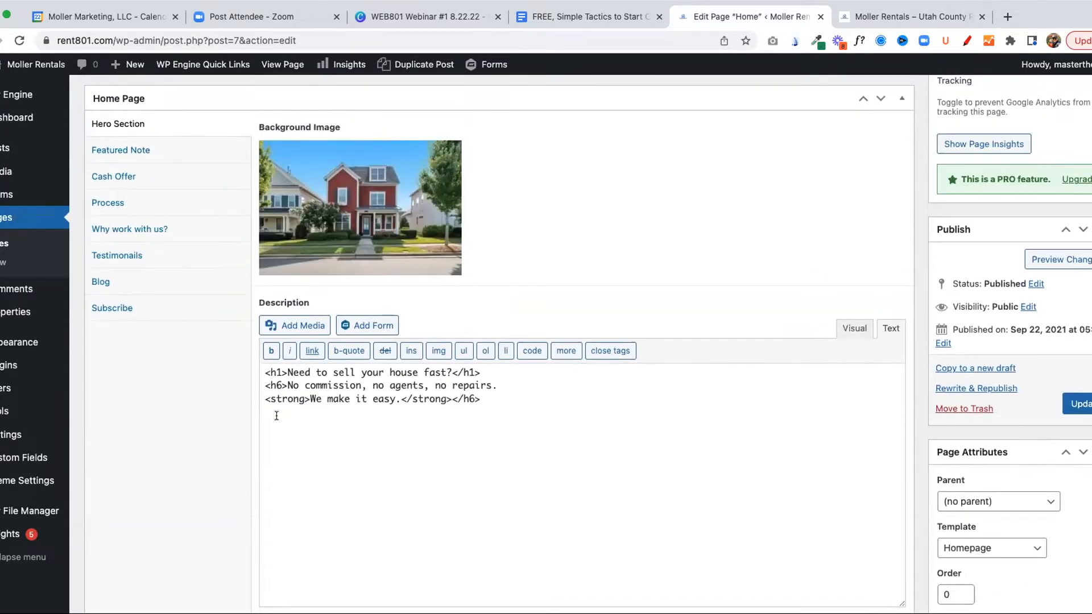
left_click(110, 152)
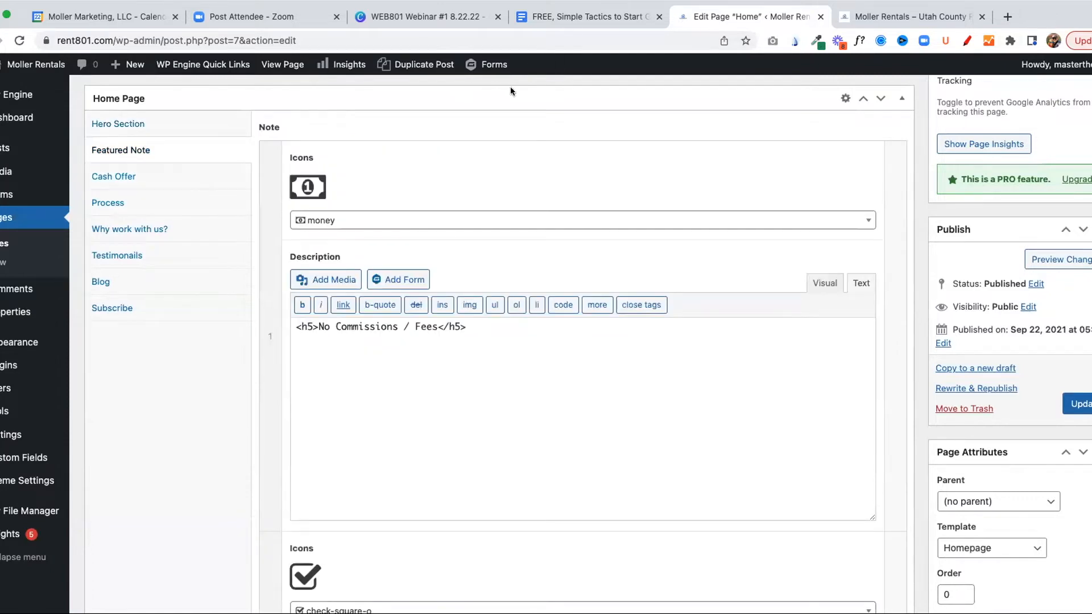
left_click(898, 17)
scroll(334, 276, "down", 3)
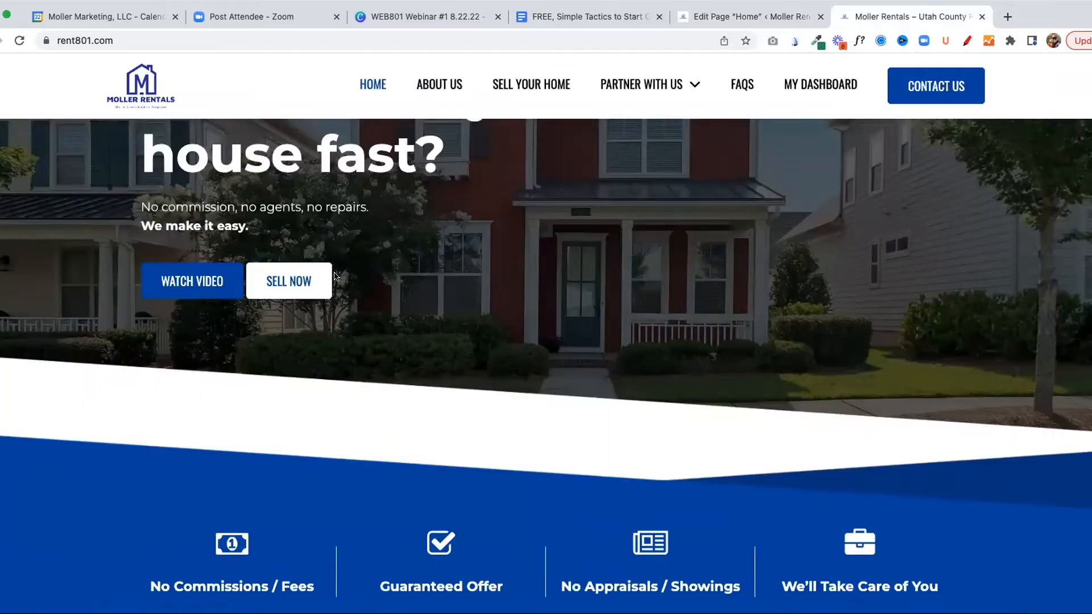
scroll(334, 276, "down", 2)
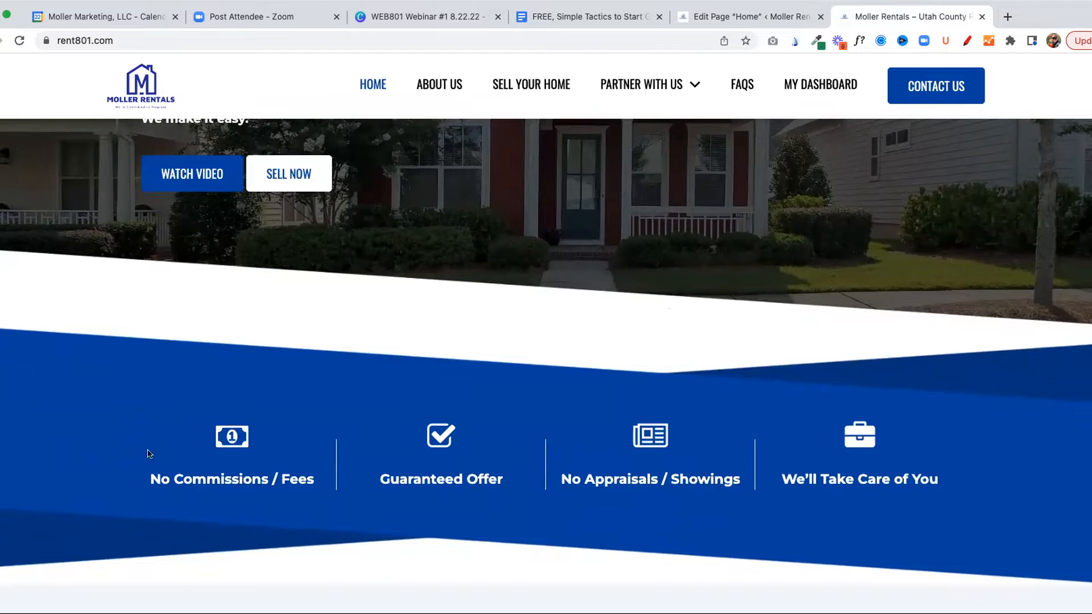
Return to the Home page editor and browse the available icons for the first Featured Note item
left_click(773, 18)
left_click(331, 221)
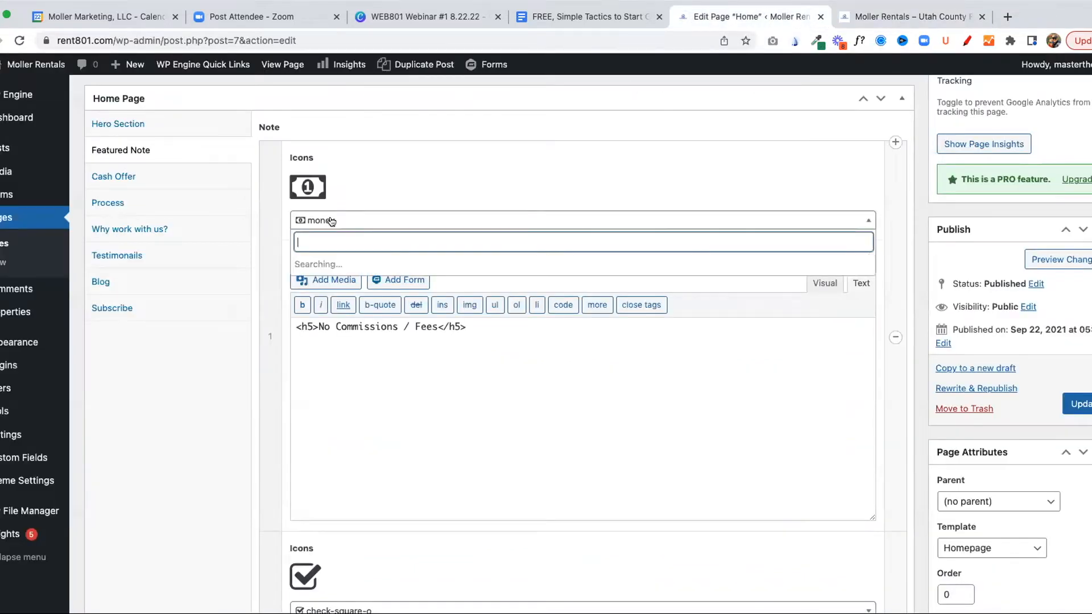
scroll(327, 305, "down", 10)
scroll(325, 305, "down", 20)
scroll(326, 305, "down", 10)
scroll(326, 305, "up", 20)
scroll(326, 305, "up", 20)
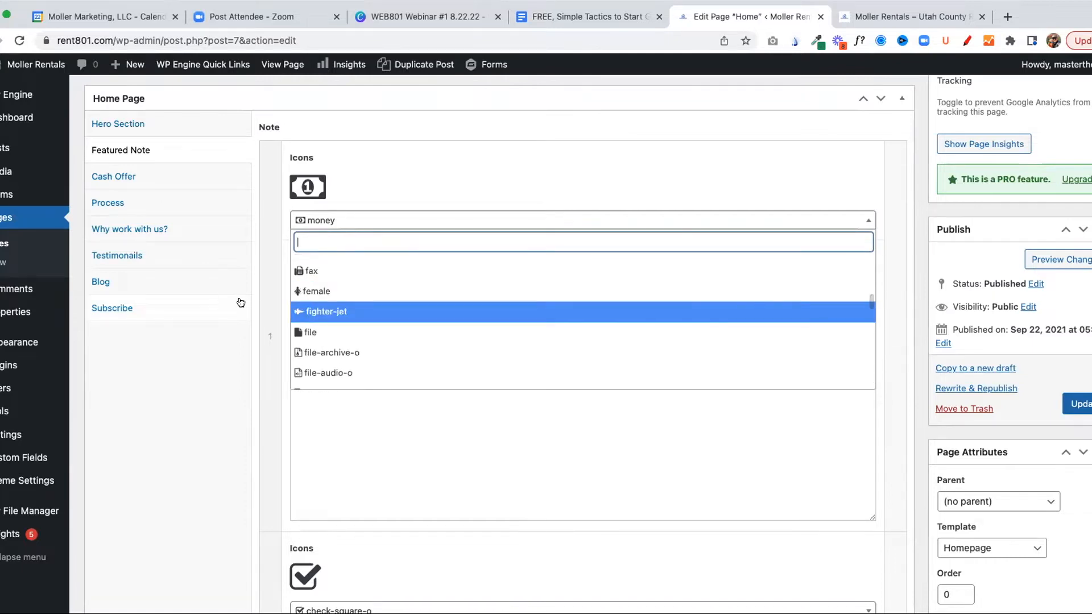
Switch to the live home page and highlight the "No Commissions / Fees" caption under the money icon
left_click(887, 17)
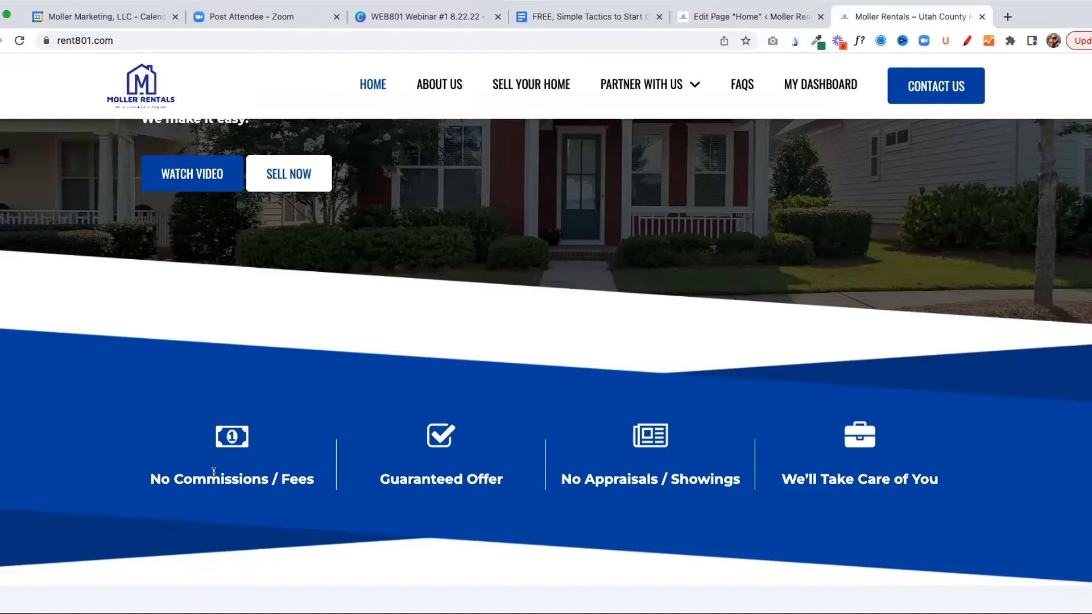
left_click_drag(147, 479, 308, 495)
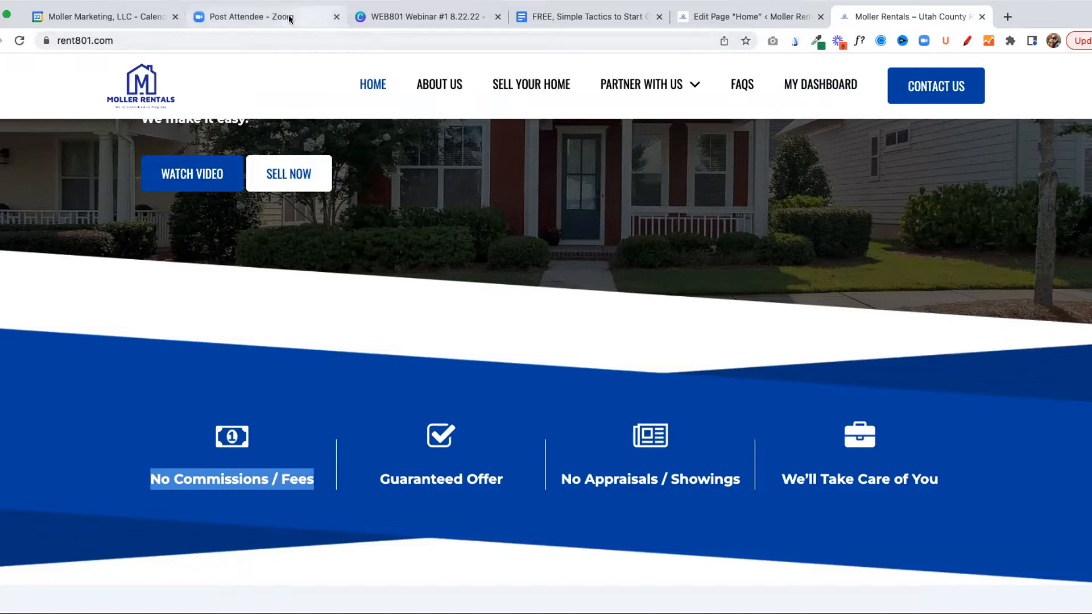
mouse_move(637, 104)
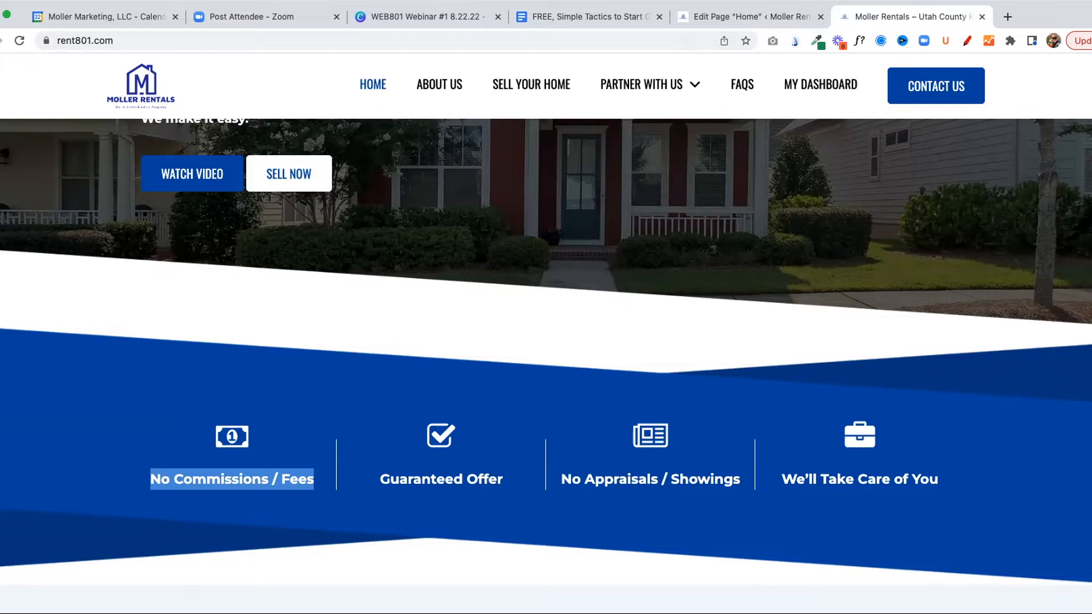
Return to the Home page editor and look through the Cash Offer, Process, Why work with us? and Testimonials sections
left_click(722, 14)
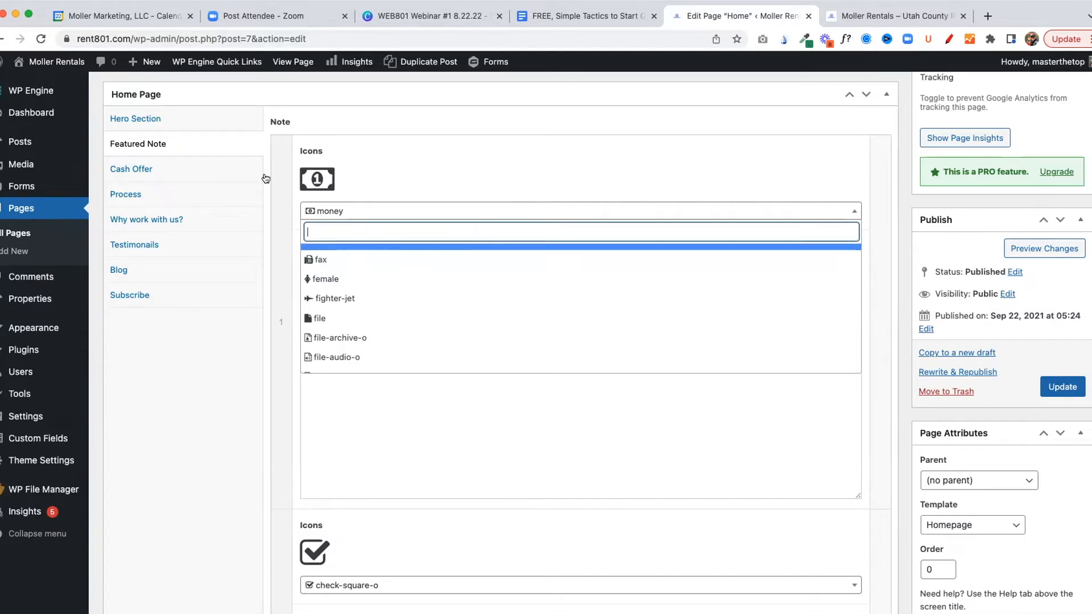
left_click(142, 172)
left_click(130, 196)
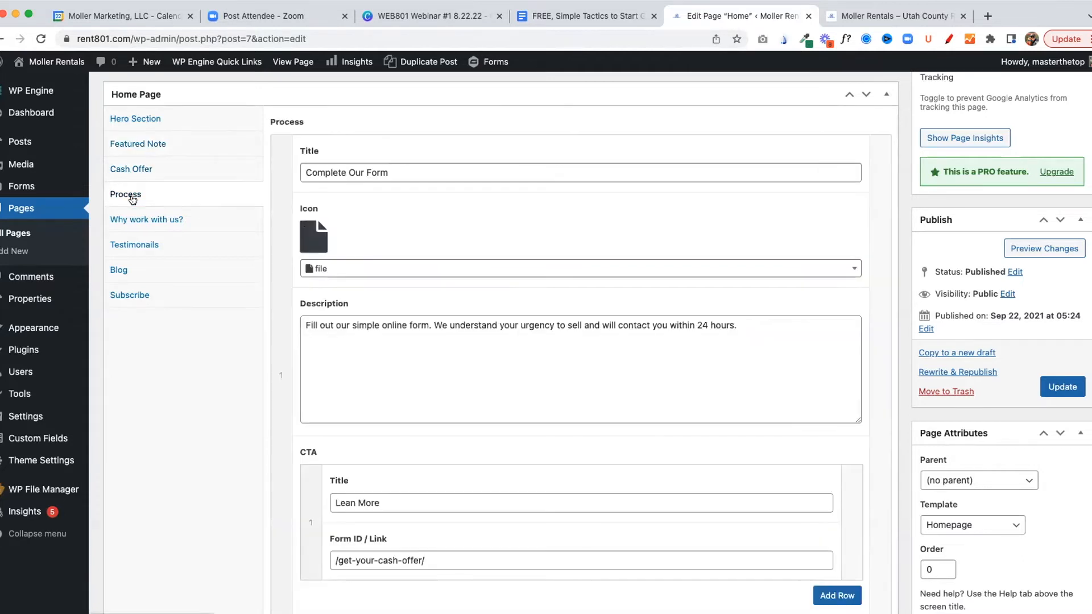
left_click(137, 220)
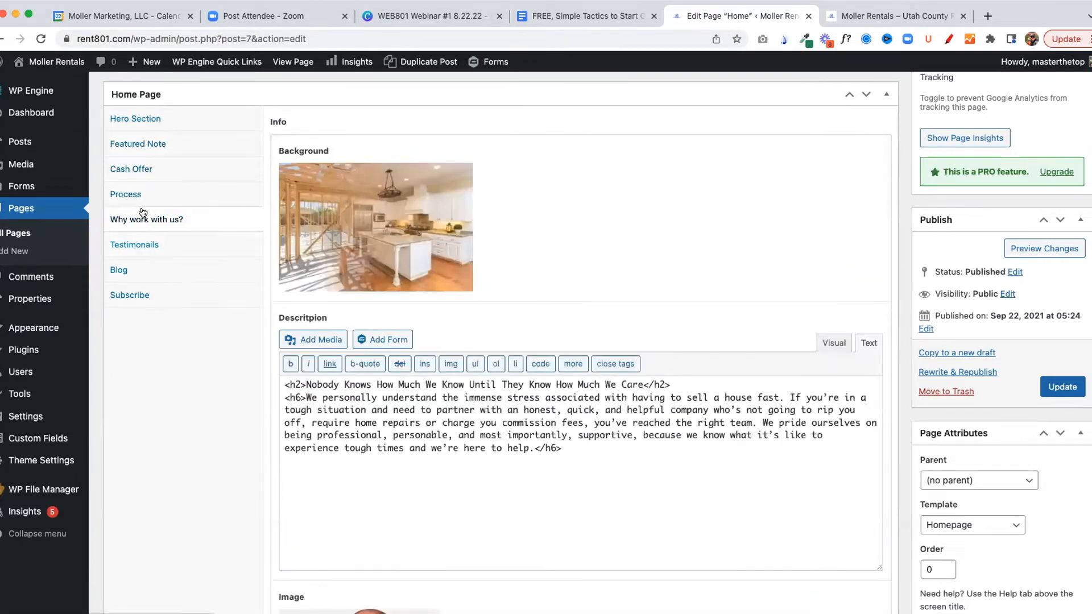
left_click(131, 244)
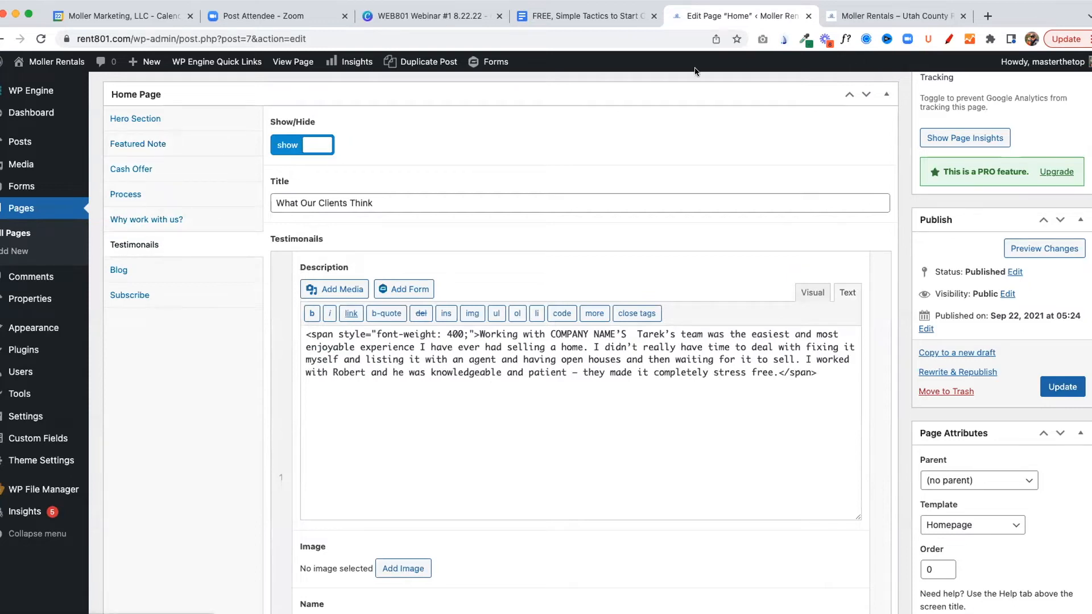
Look through the live home page for the sections that match the editor, down to the client testimonials
left_click(887, 16)
scroll(344, 173, "down", 20)
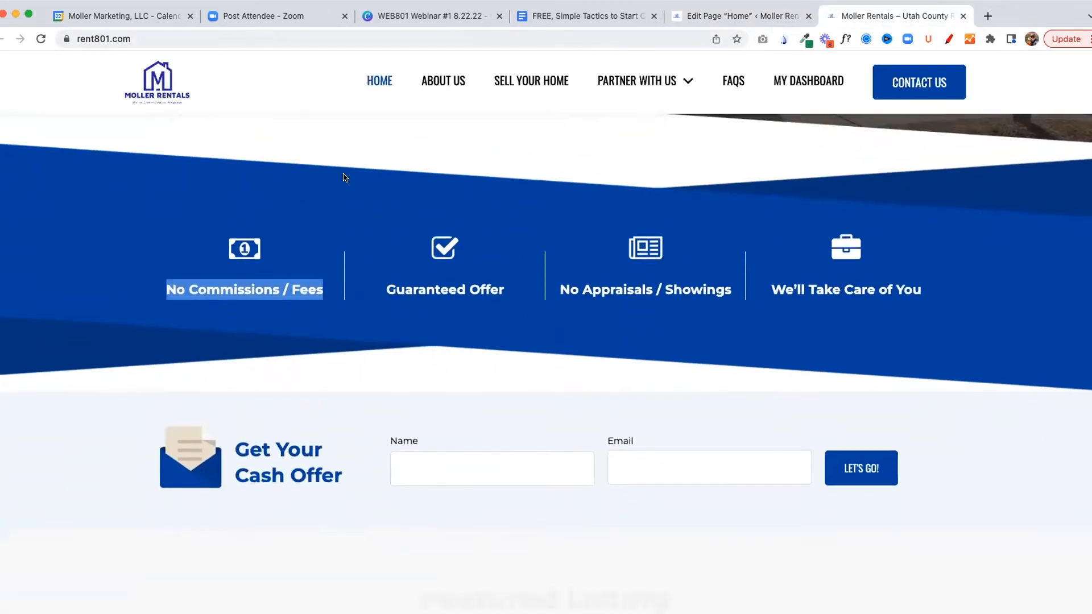
scroll(344, 176, "down", 15)
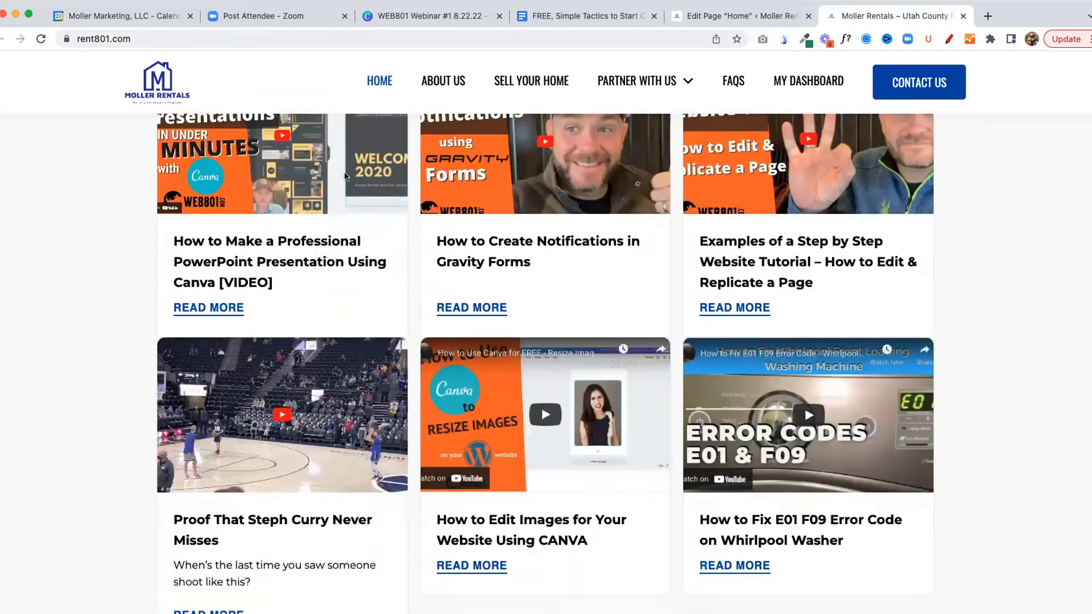
scroll(344, 174, "down", 10)
scroll(402, 139, "up", 5)
scroll(402, 139, "down", 1)
Set the Home page's Testimonials section to hide and update the page
left_click(689, 8)
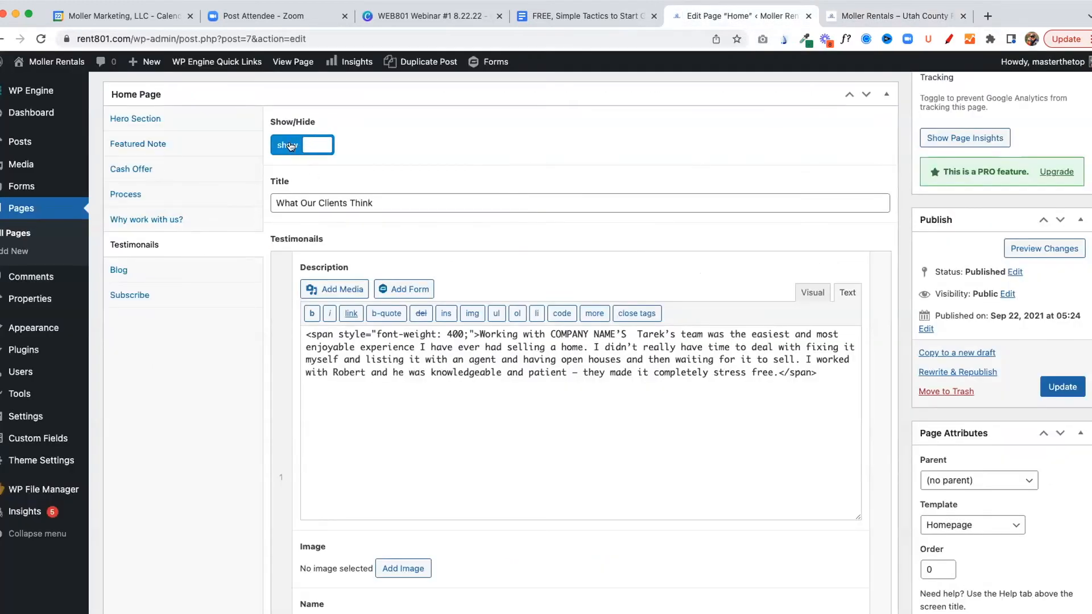
left_click(293, 145)
left_click(1061, 387)
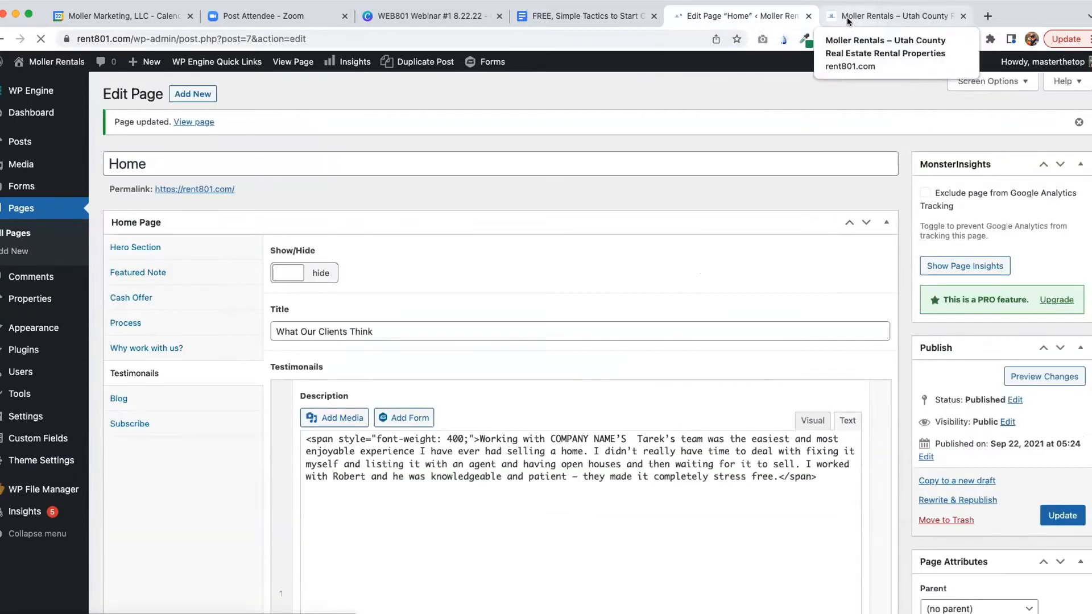
Reload the live home page and check whether the testimonials section is still displayed
left_click(847, 17)
key("super+r")
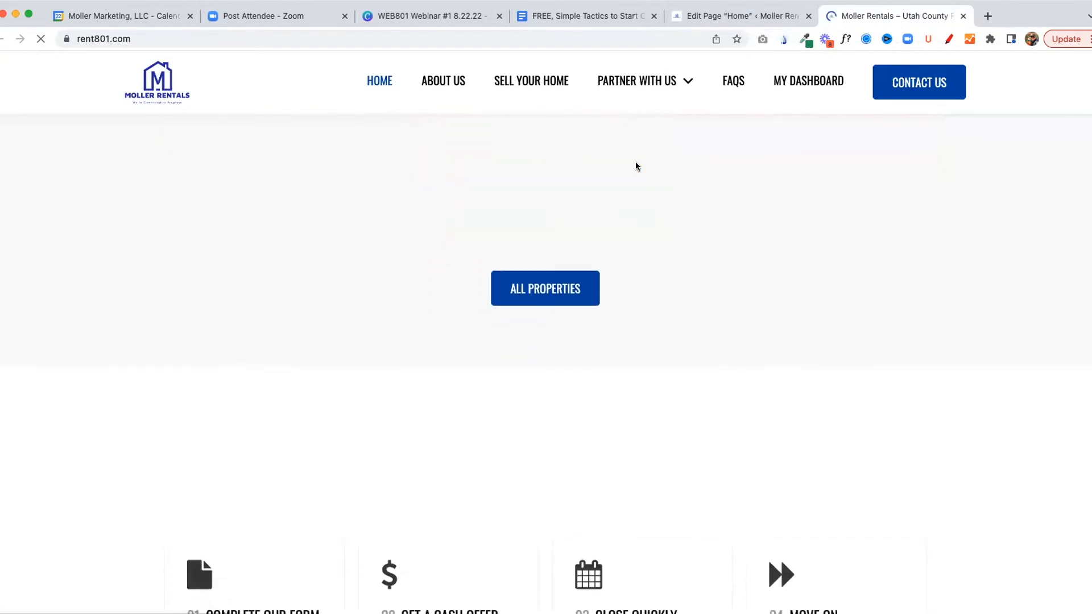
scroll(635, 163, "down", 20)
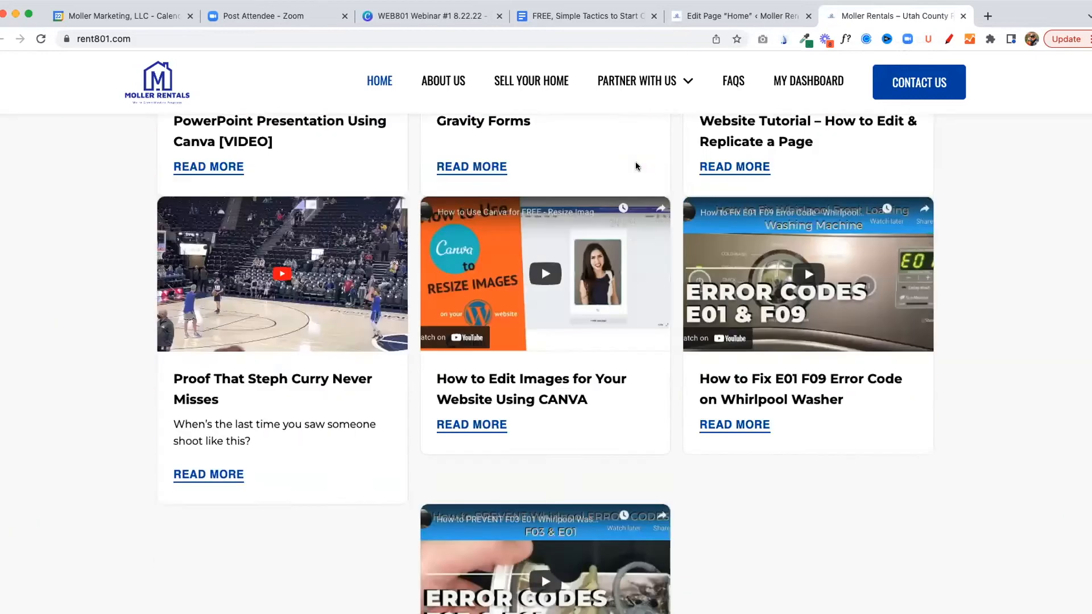
scroll(636, 161, "up", 20)
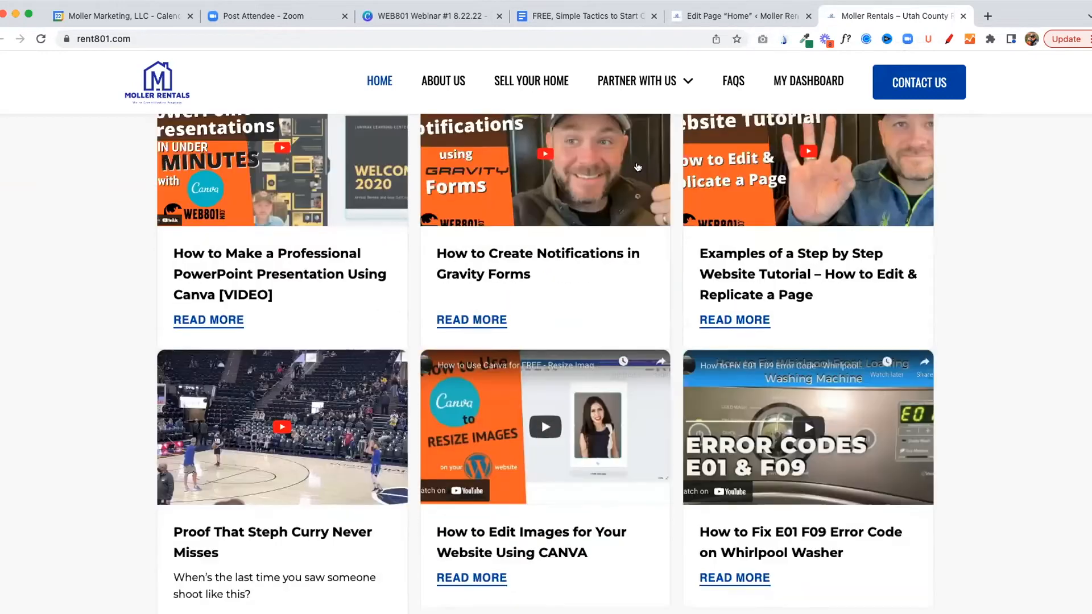
scroll(635, 166, "up", 15)
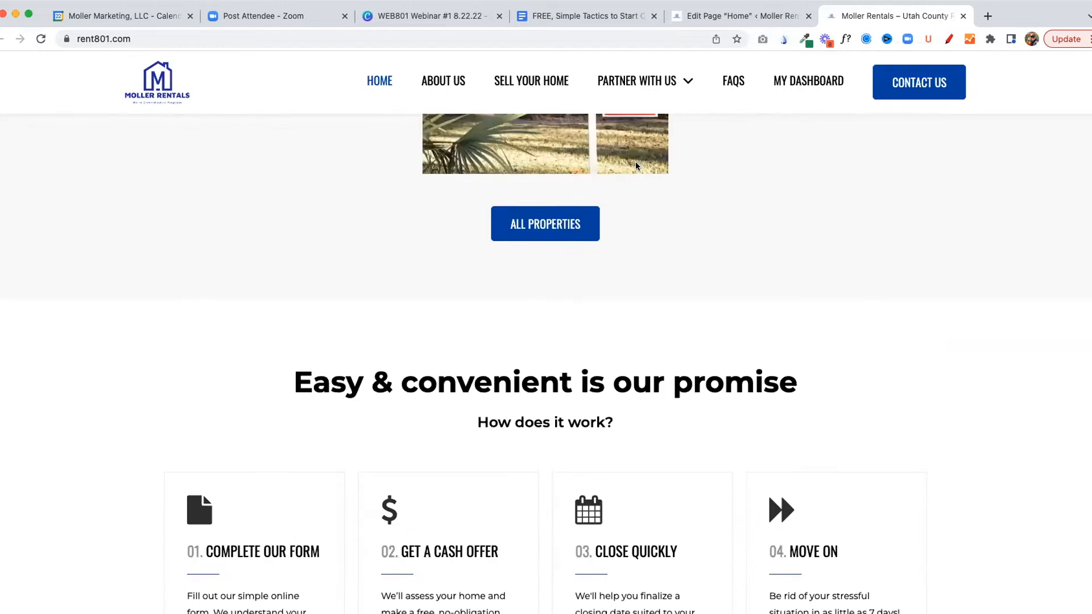
scroll(636, 166, "up", 3)
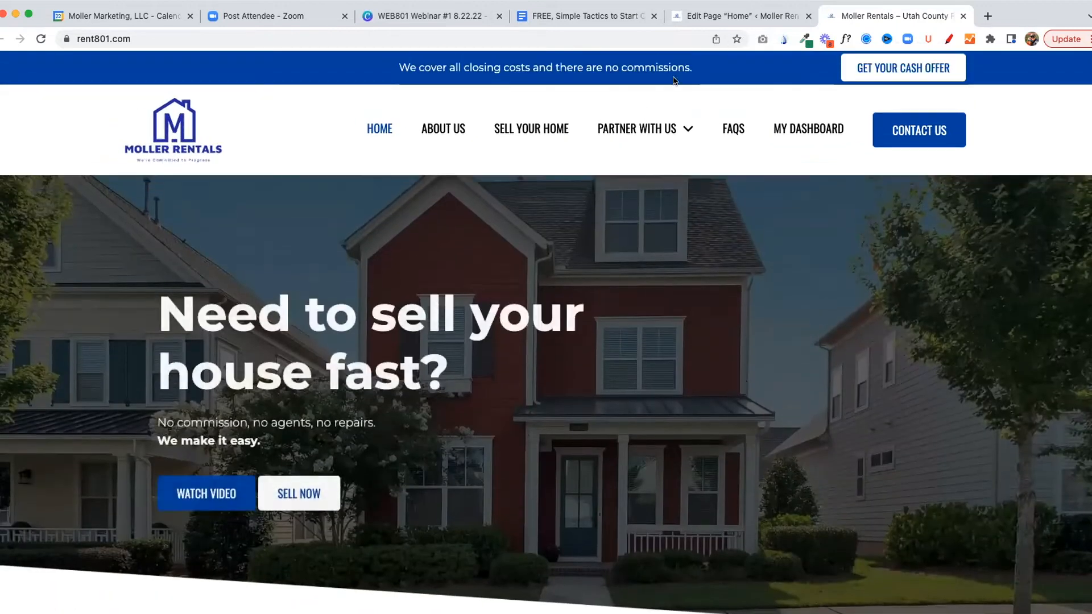
Check the testimonials visibility setting against the live page, examining the area between the Partner With Us banner and What We Do!
left_click(713, 16)
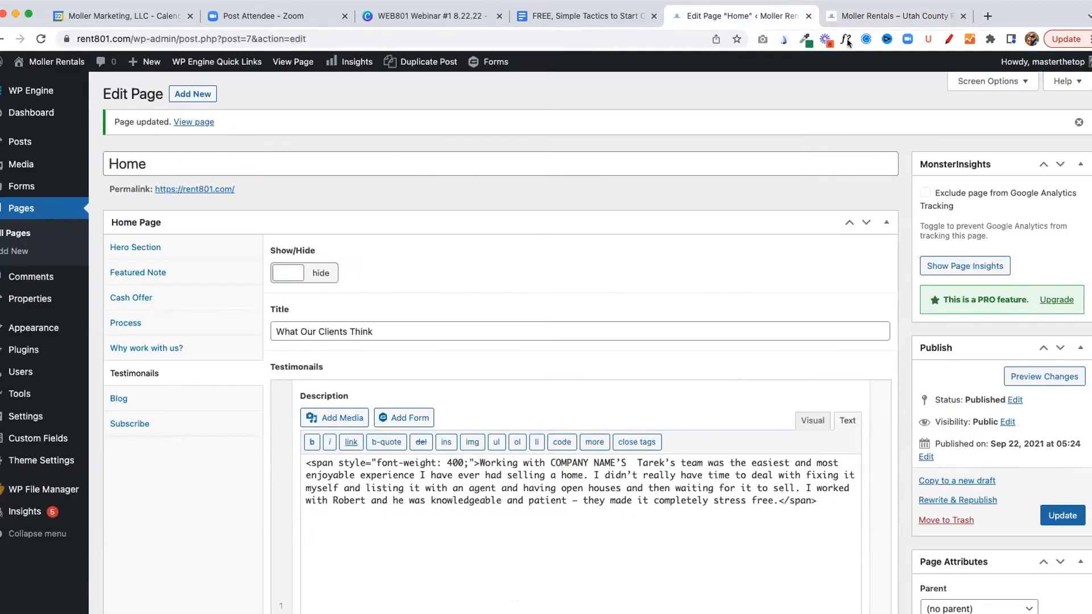
left_click(887, 16)
scroll(466, 236, "down", 15)
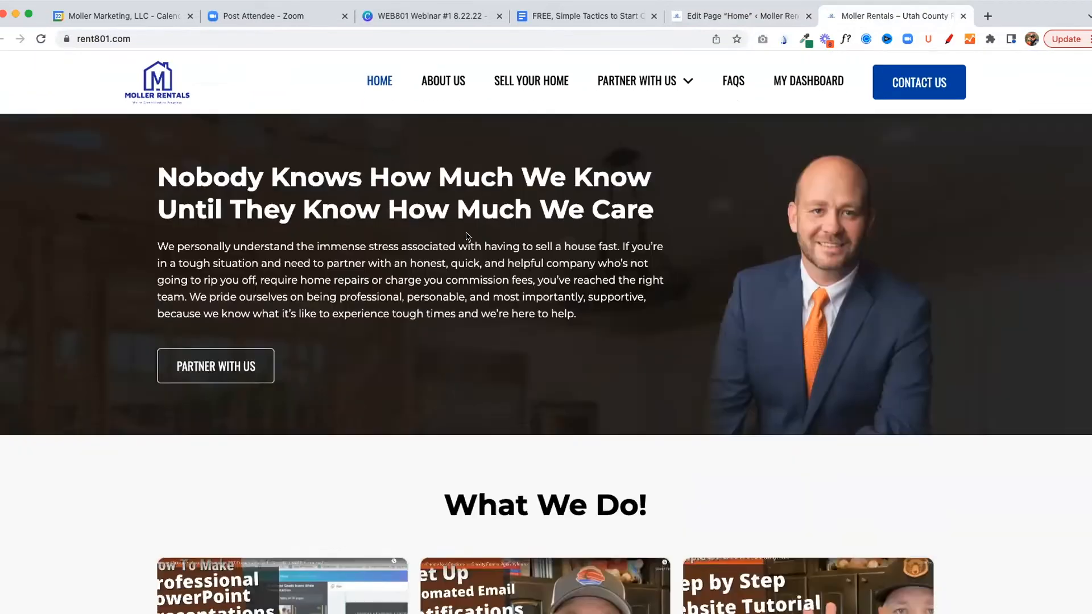
scroll(748, 275, "down", 5)
scroll(346, 212, "up", 3)
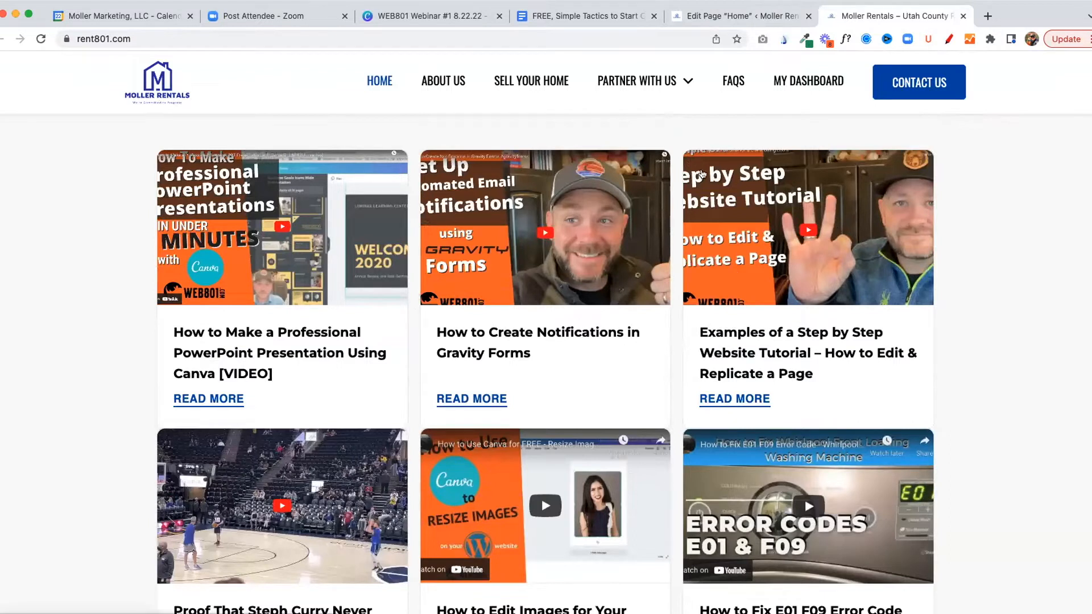
scroll(505, 195, "up", 2)
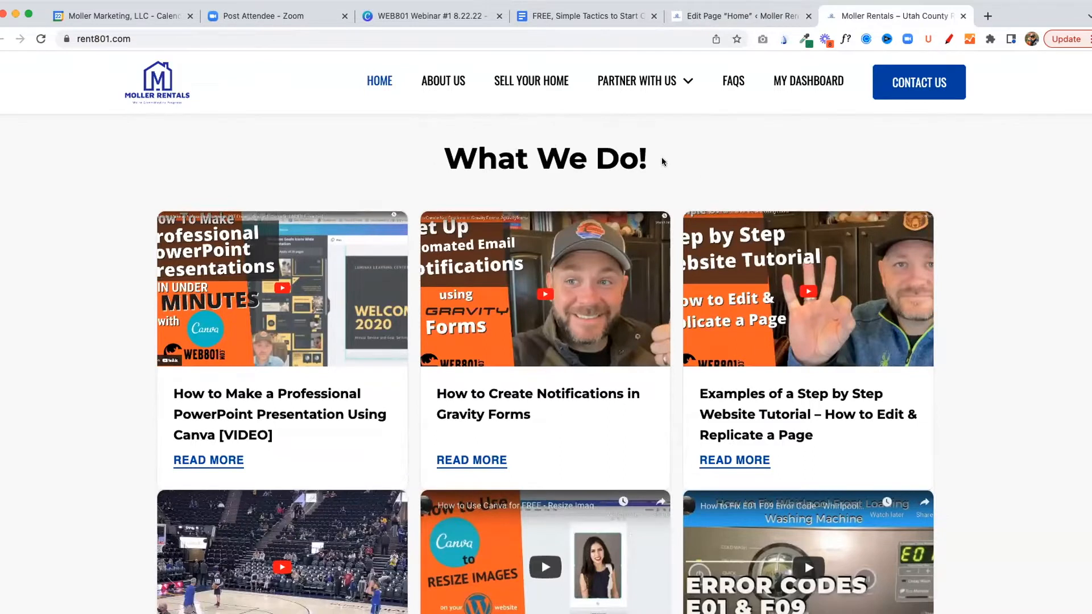
scroll(402, 168, "up", 5)
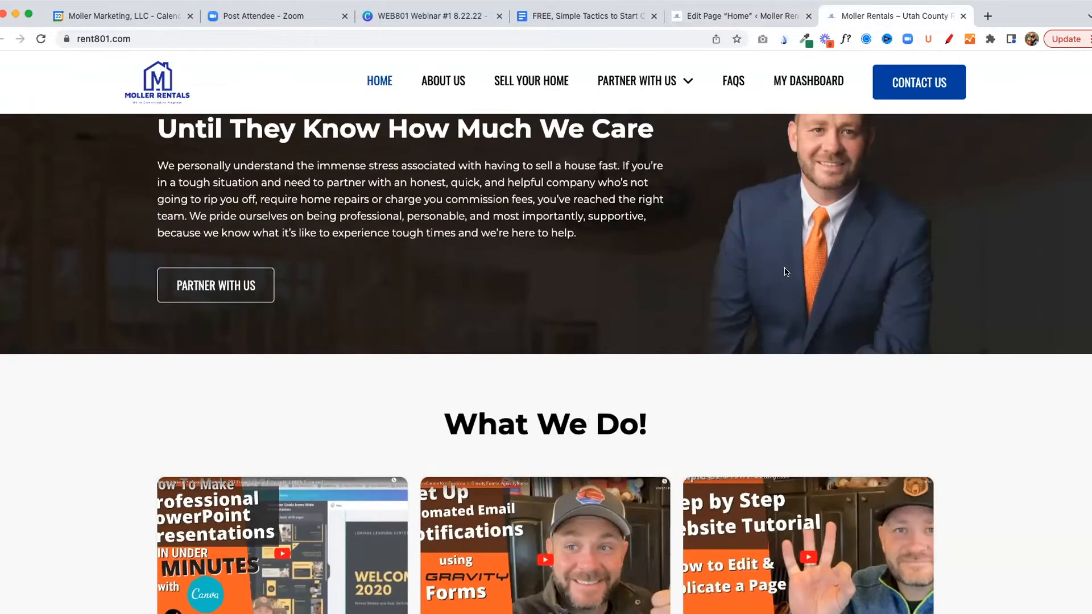
scroll(830, 344, "down", 3)
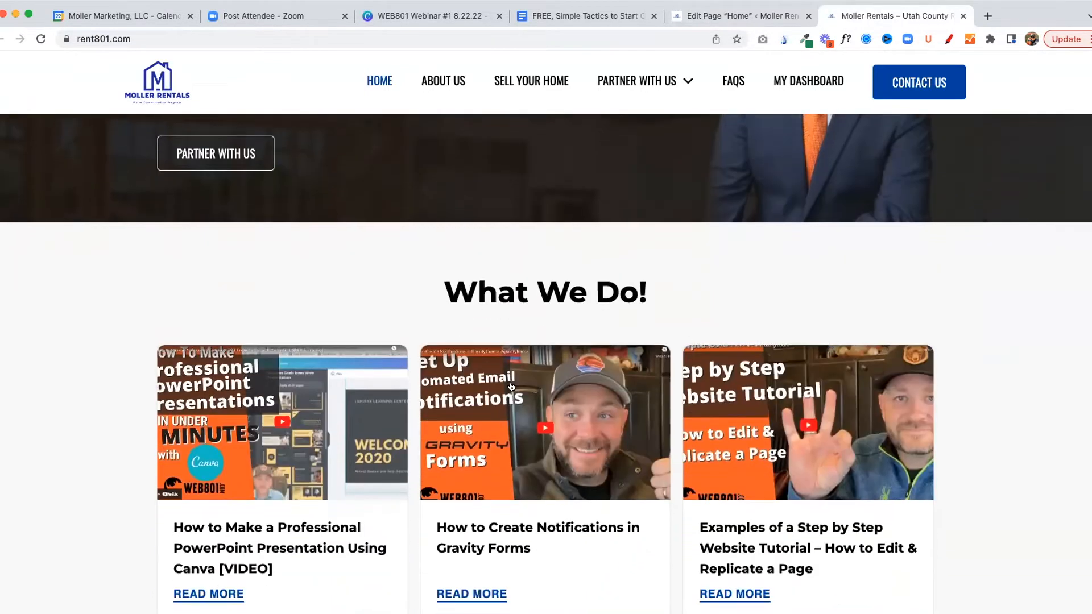
Set the Testimonials section back to show in the Home page editor
left_click(736, 23)
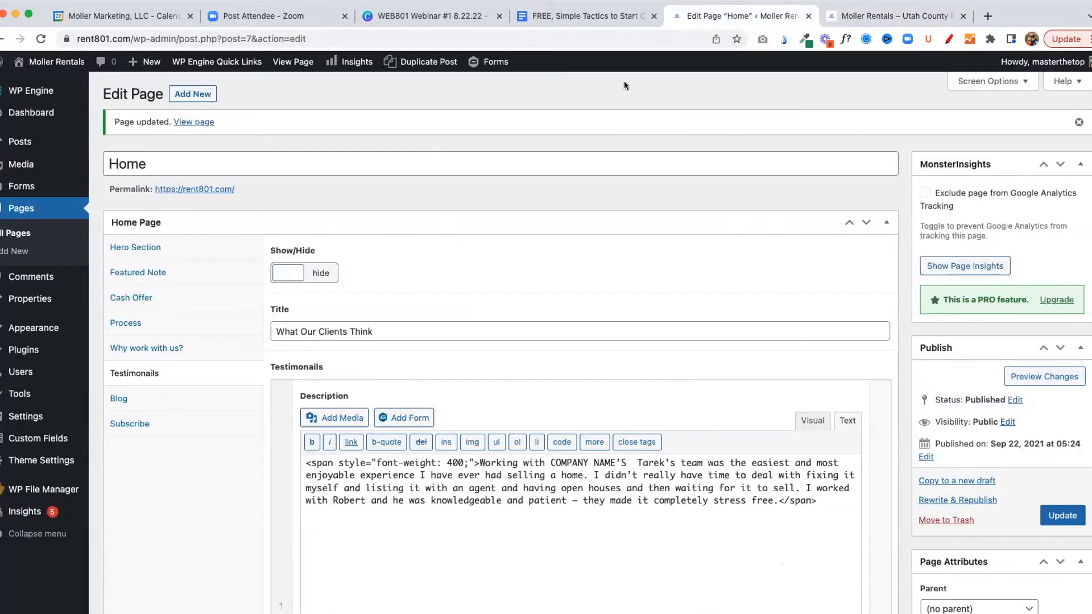
scroll(301, 256, "down", 2)
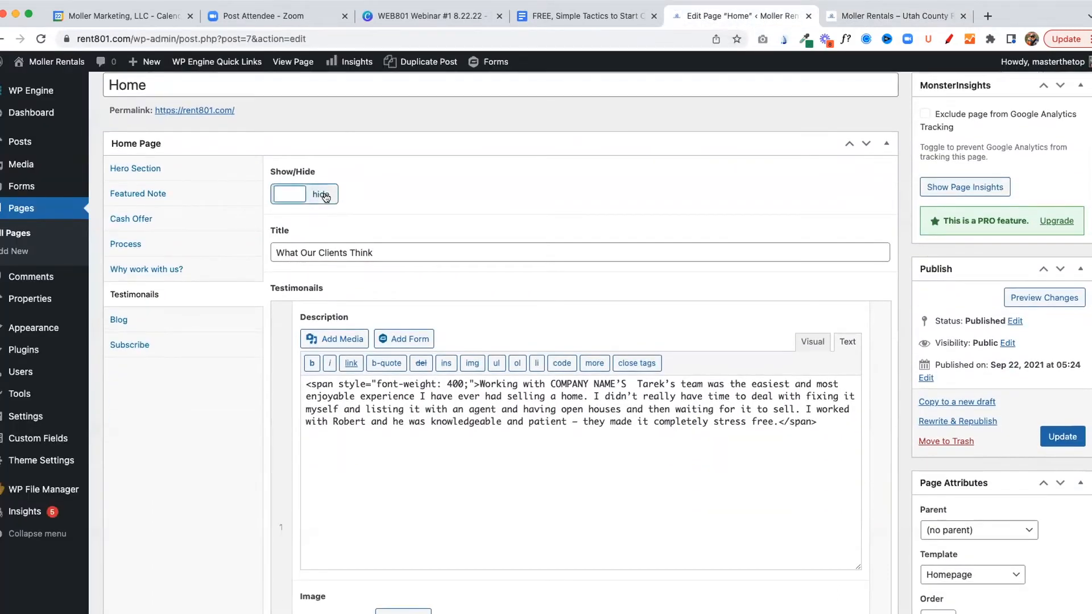
left_click(313, 195)
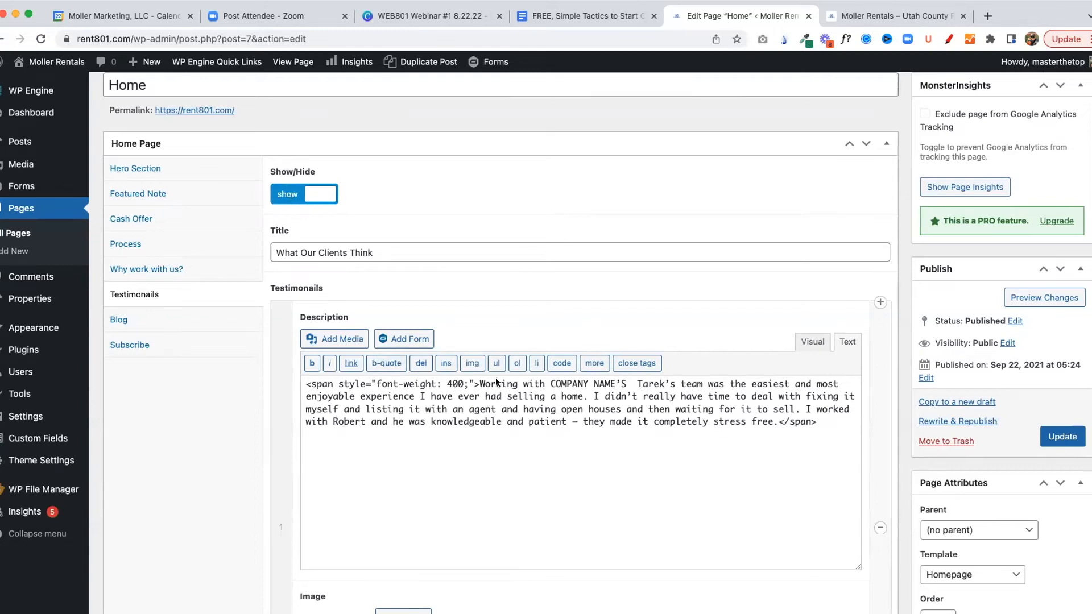
Review the first testimonial's description, image, name and city fields, highlighting the city value
scroll(563, 266, "down", 5)
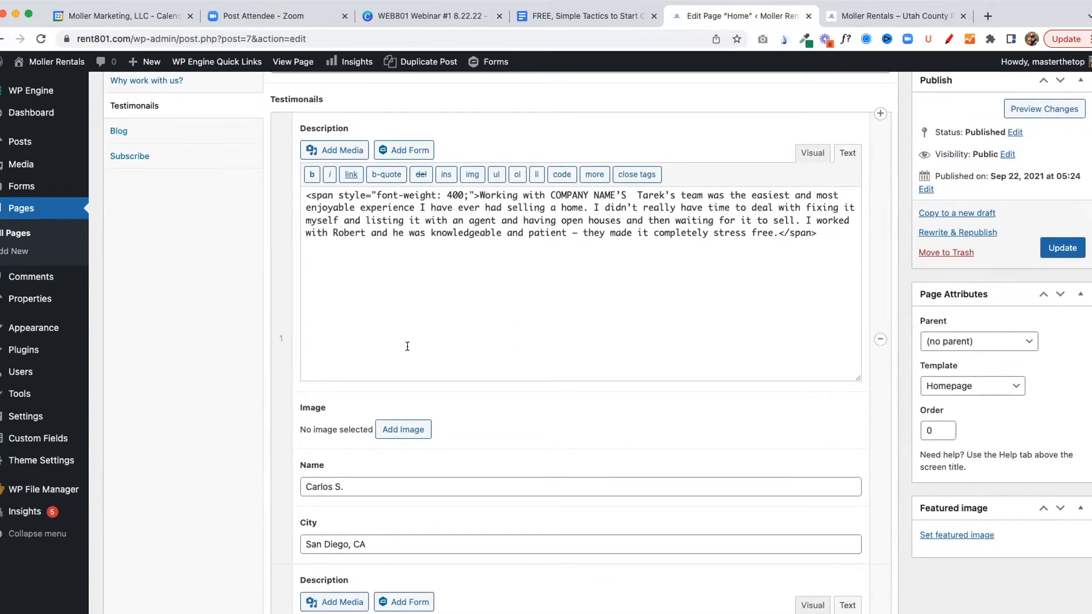
scroll(407, 344, "down", 2)
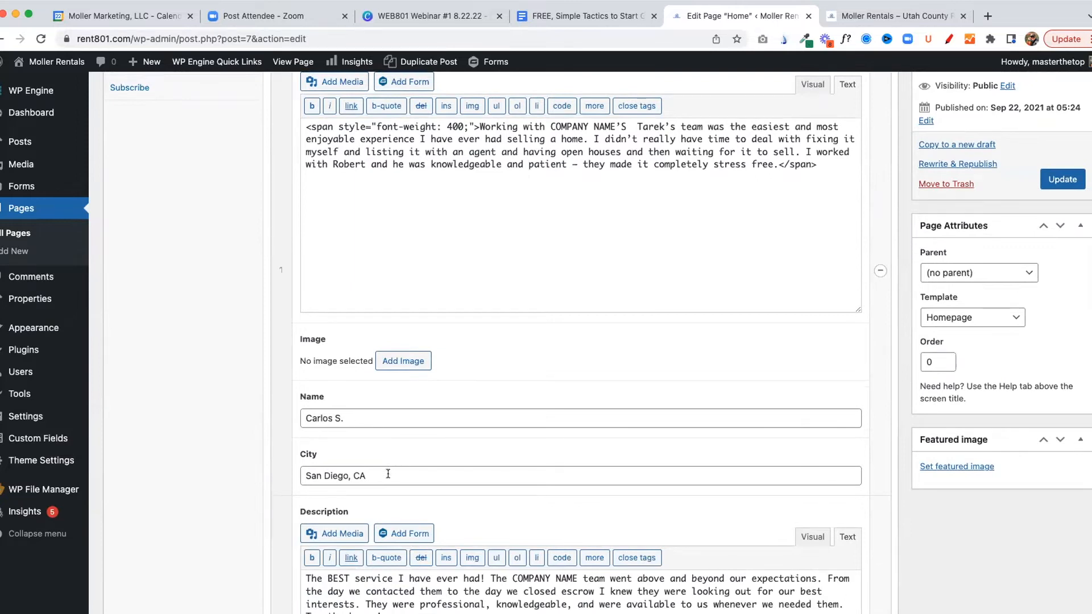
left_click_drag(394, 466, 282, 465)
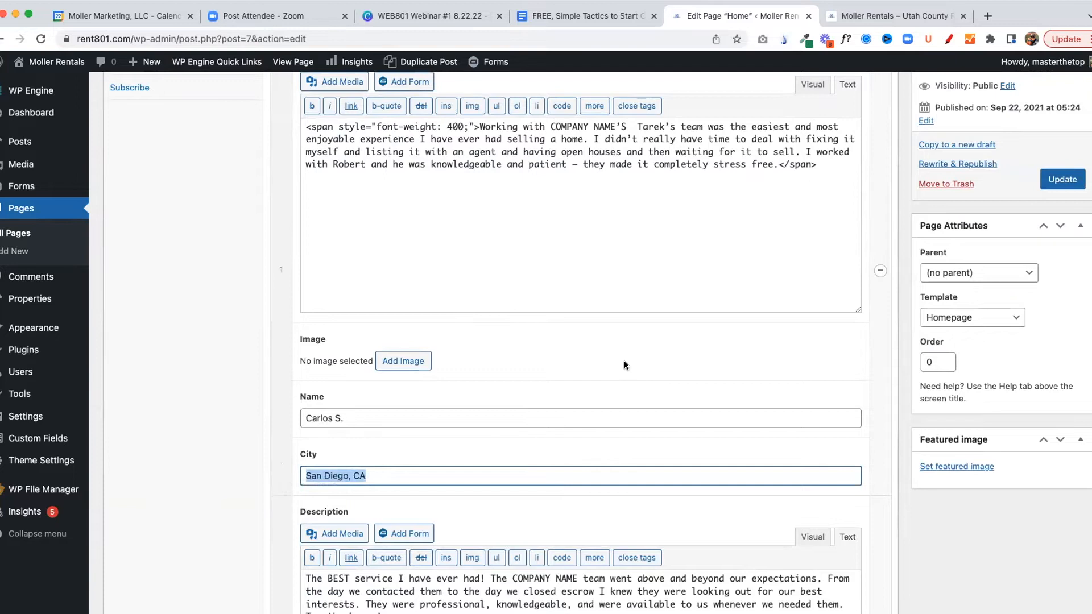
scroll(622, 358, "down", 1)
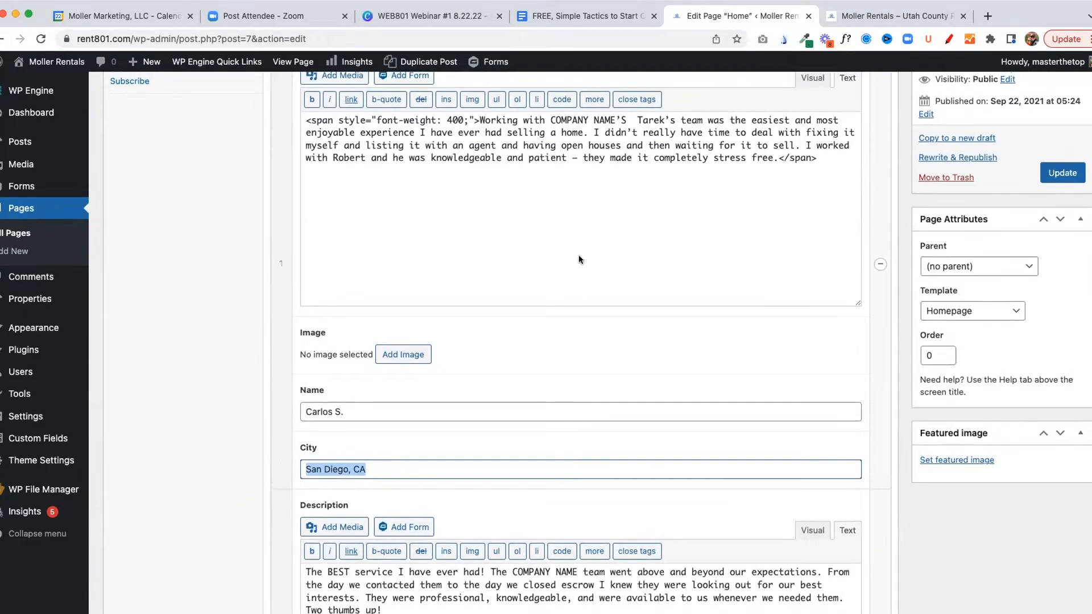
scroll(579, 250, "up", 3)
scroll(580, 245, "up", 3)
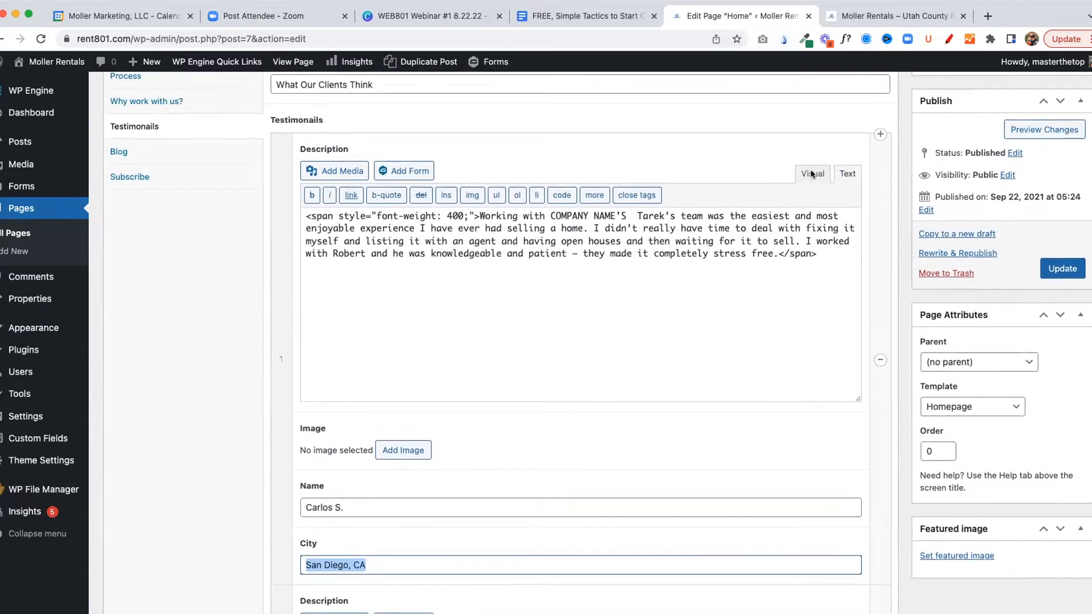
Compare the first testimonial description's Visual and Text views, highlighting its text in the Visual view
left_click(812, 180)
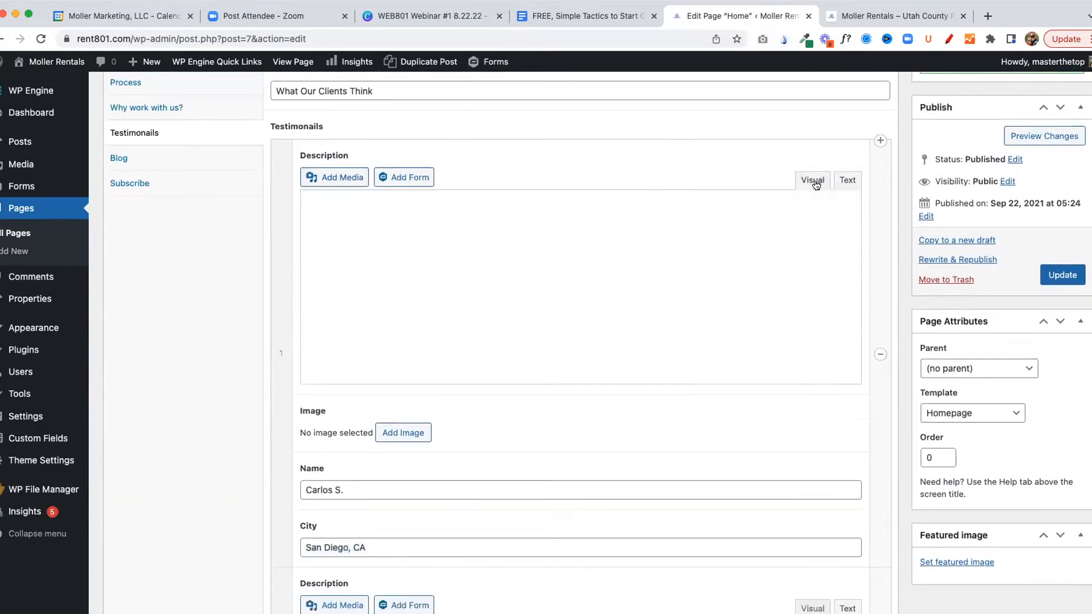
left_click_drag(303, 228, 353, 278)
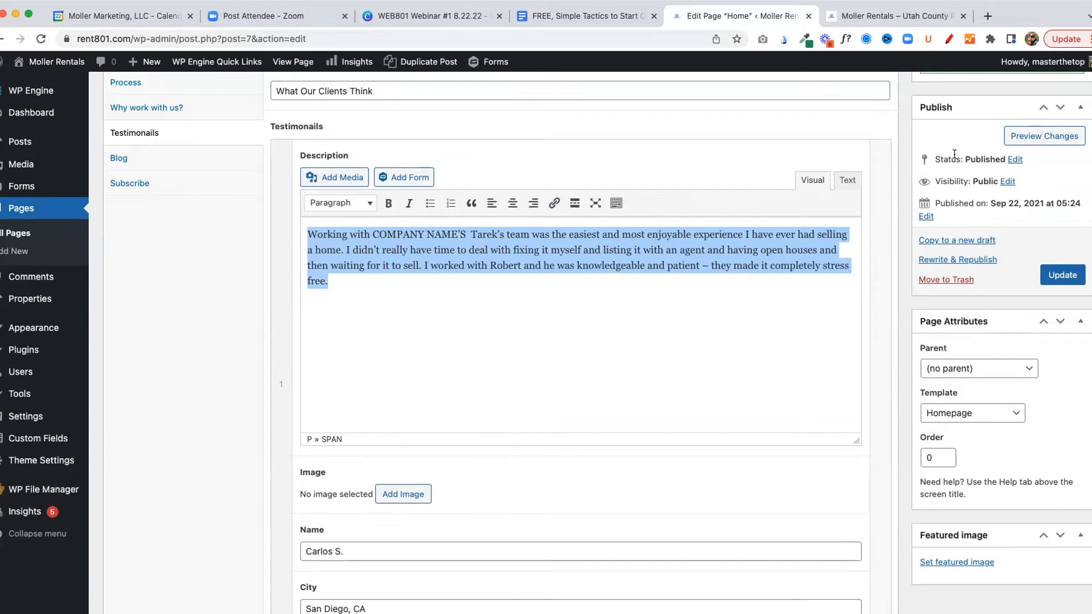
left_click(845, 181)
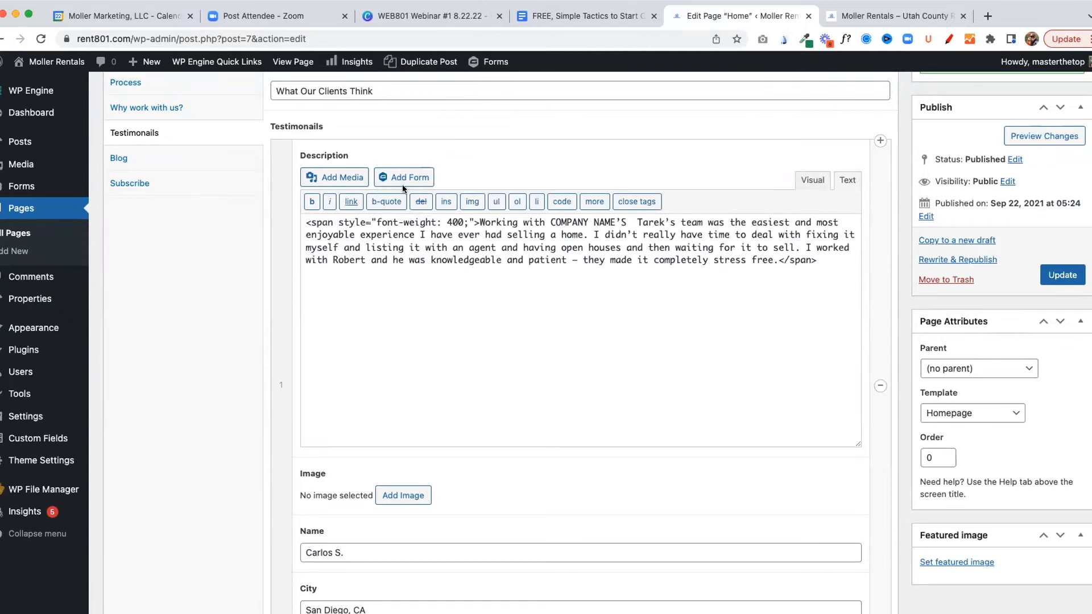
Remove the opening font-weight span tag and the closing span tag from the first testimonial's description
left_click_drag(305, 222, 479, 224)
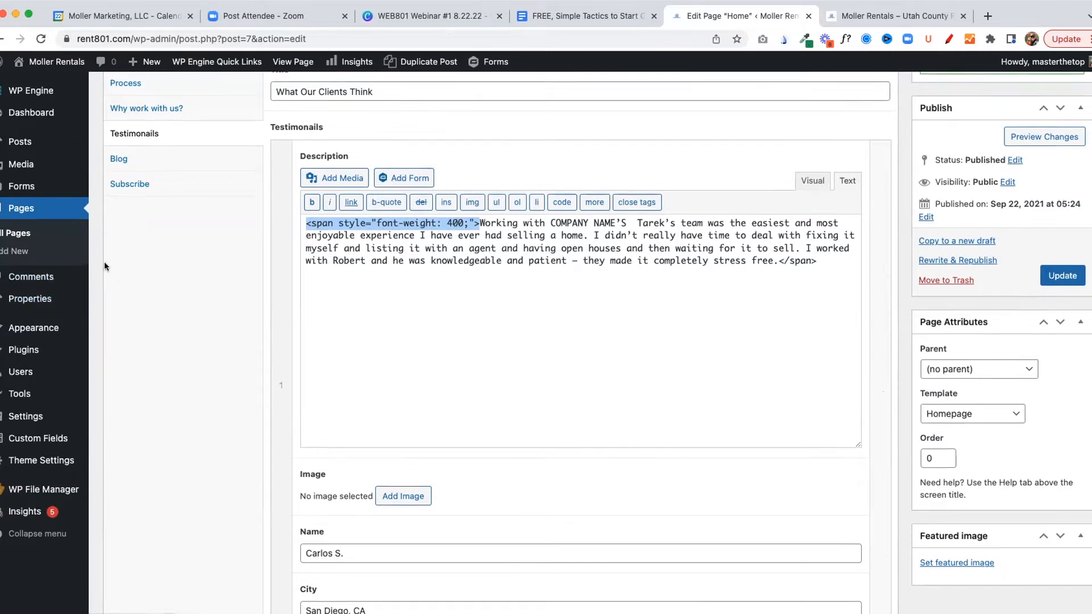
scroll(16, 239, "up", 1)
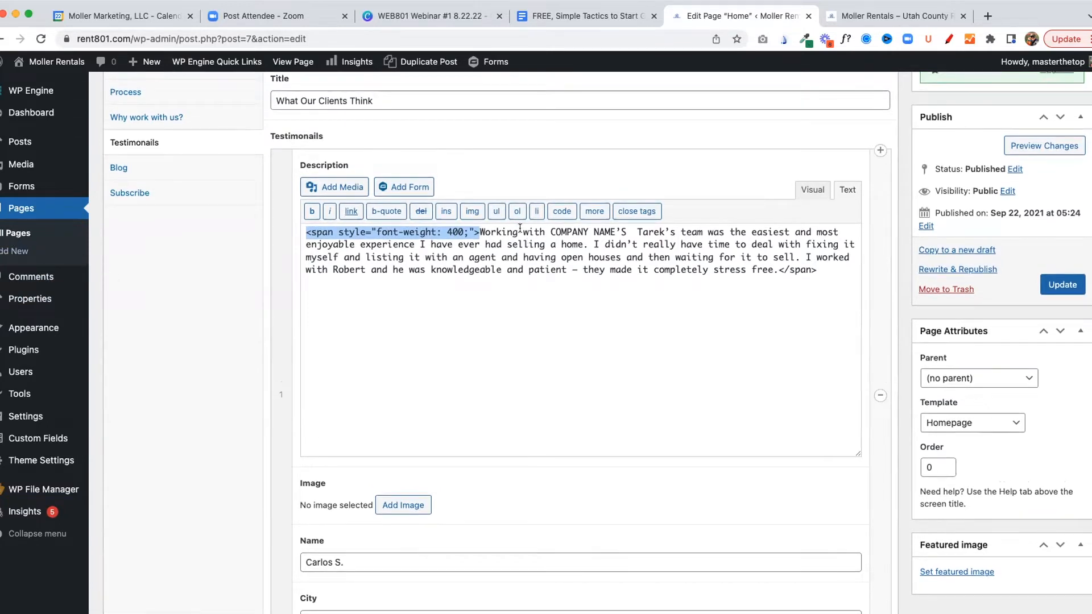
key("BackSpace")
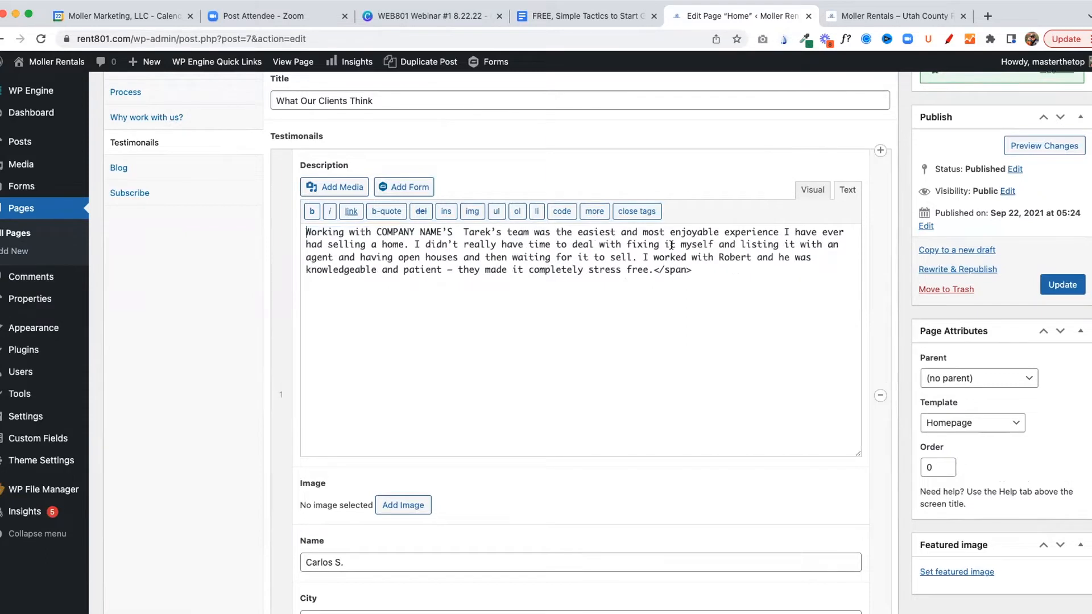
left_click_drag(691, 270, 652, 269)
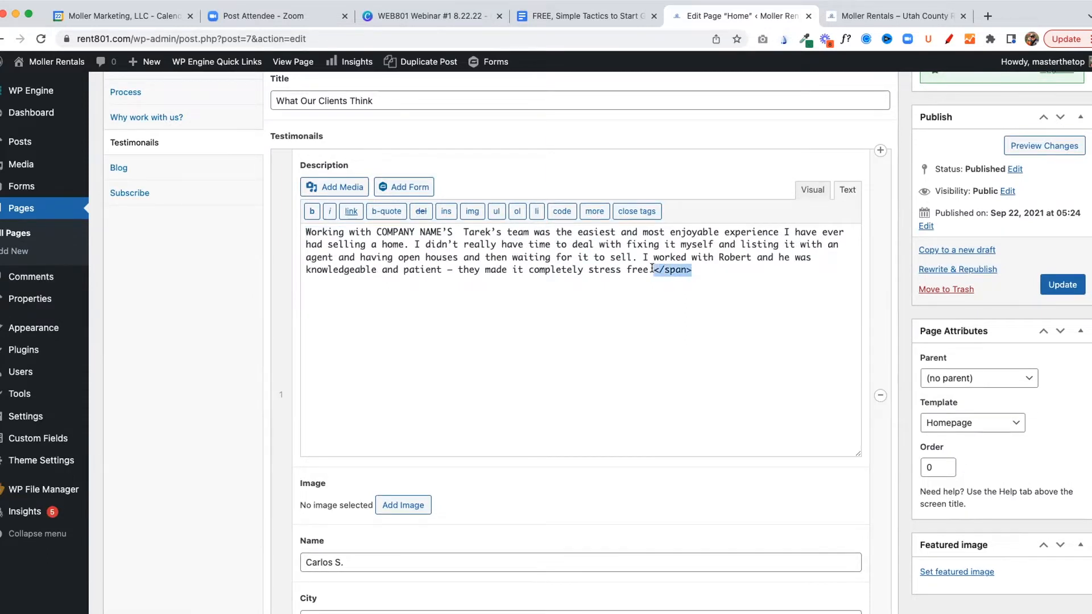
key("BackSpace")
Cancel leaving the Home page editor for the pages list, and update the page to save the changes
scroll(487, 224, "up", 3)
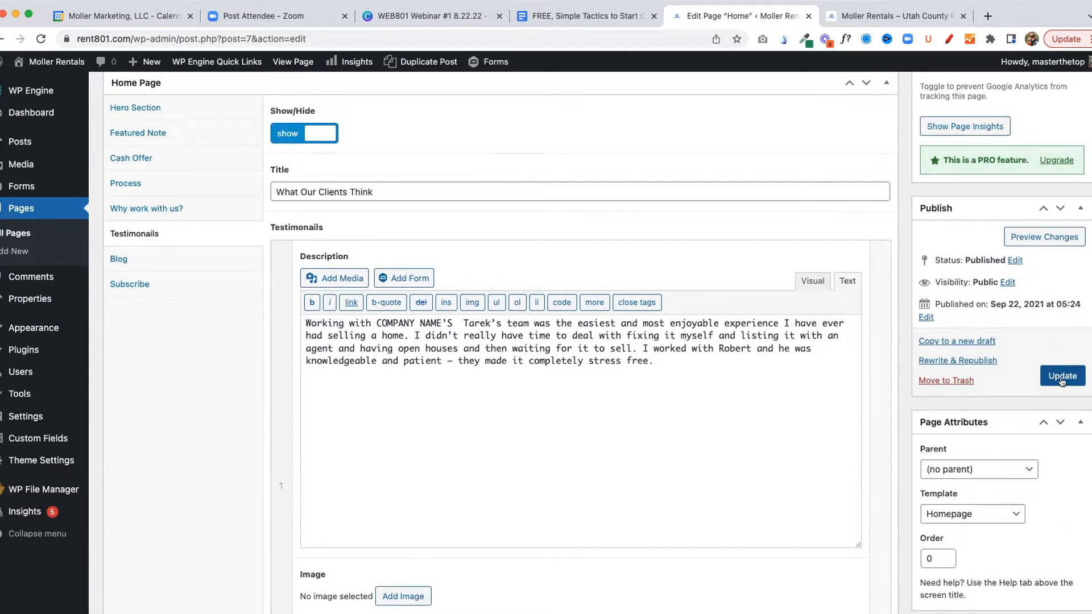
left_click(19, 235)
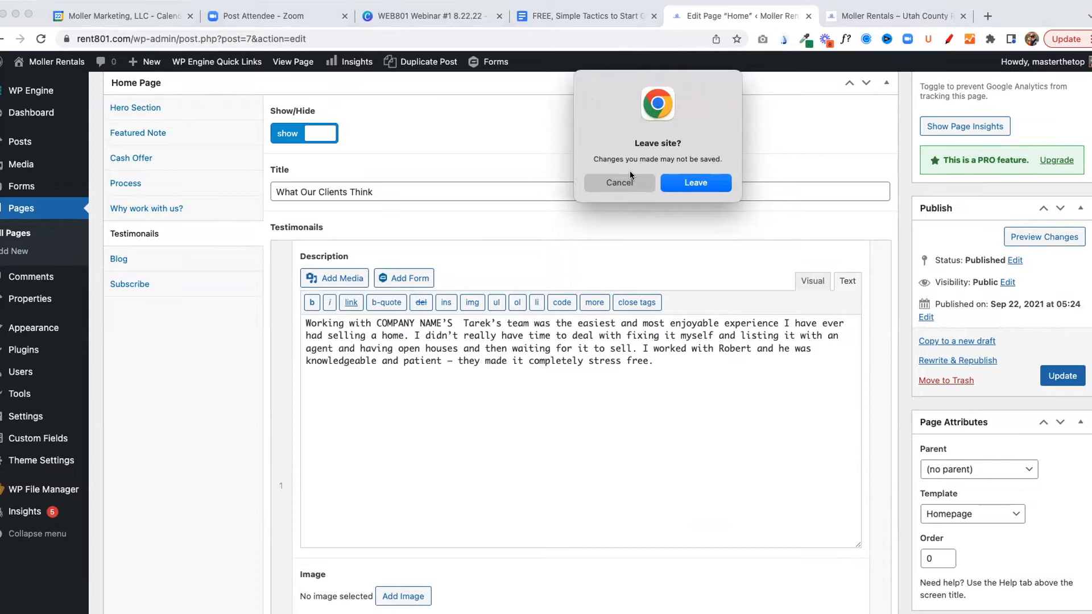
left_click(619, 182)
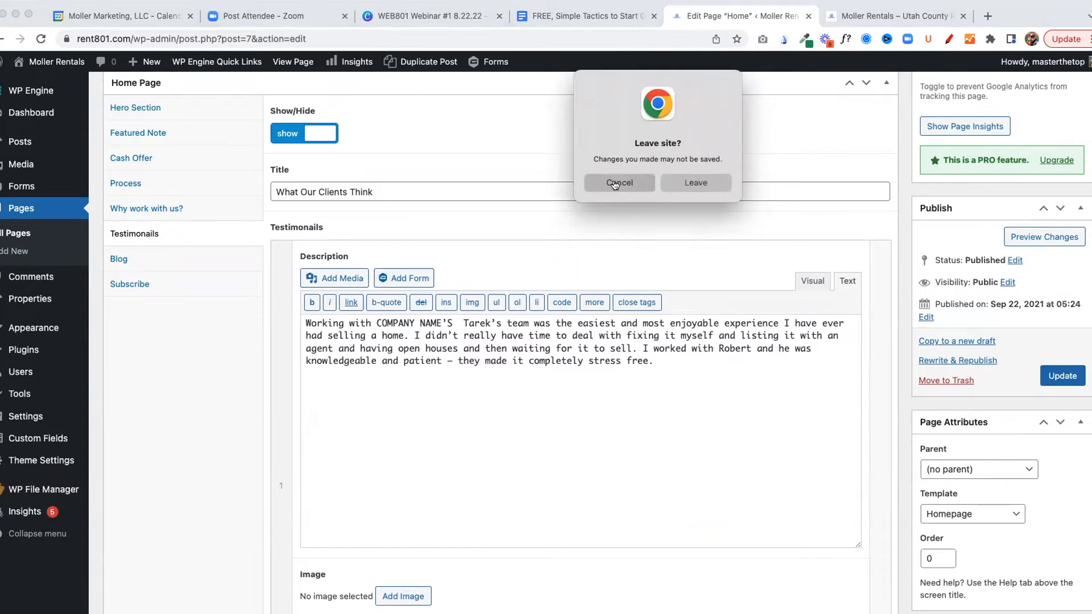
left_click(1069, 379)
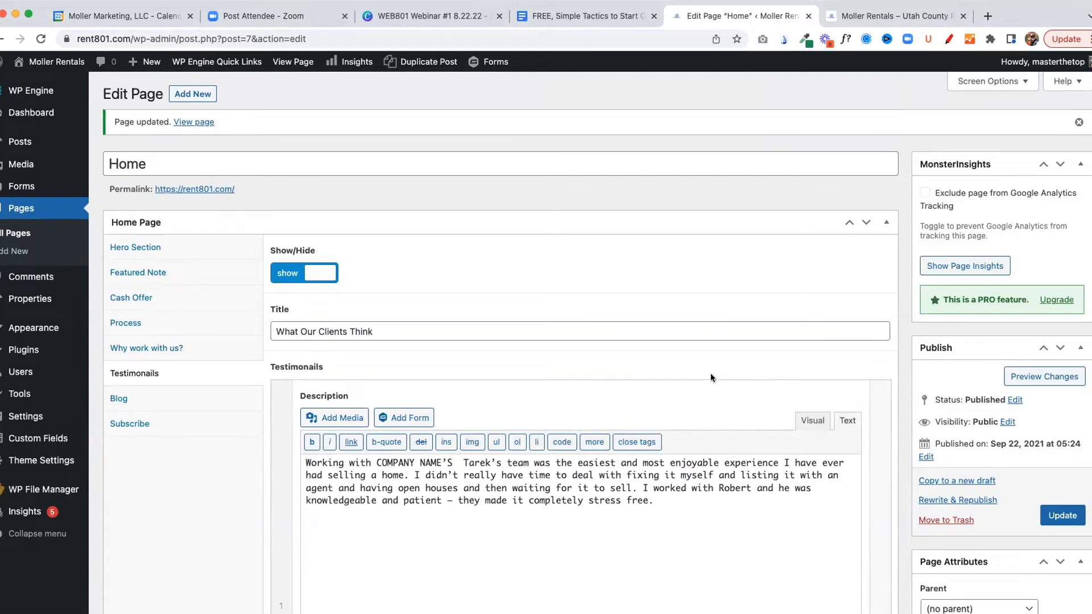
Open the Contact Us page for editing from the list of all pages
left_click(16, 233)
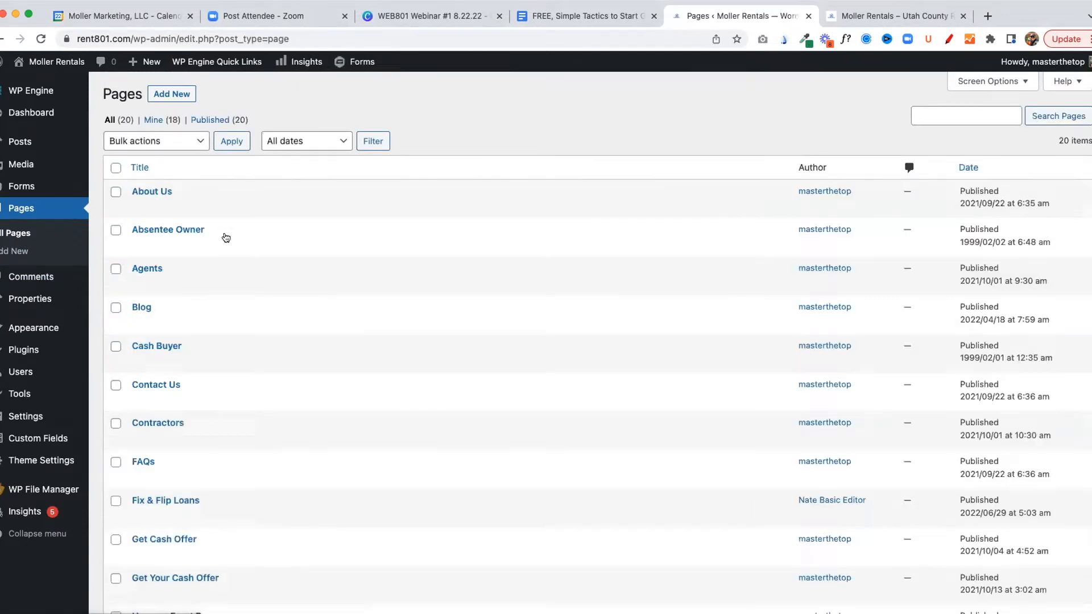
scroll(243, 235, "down", 1)
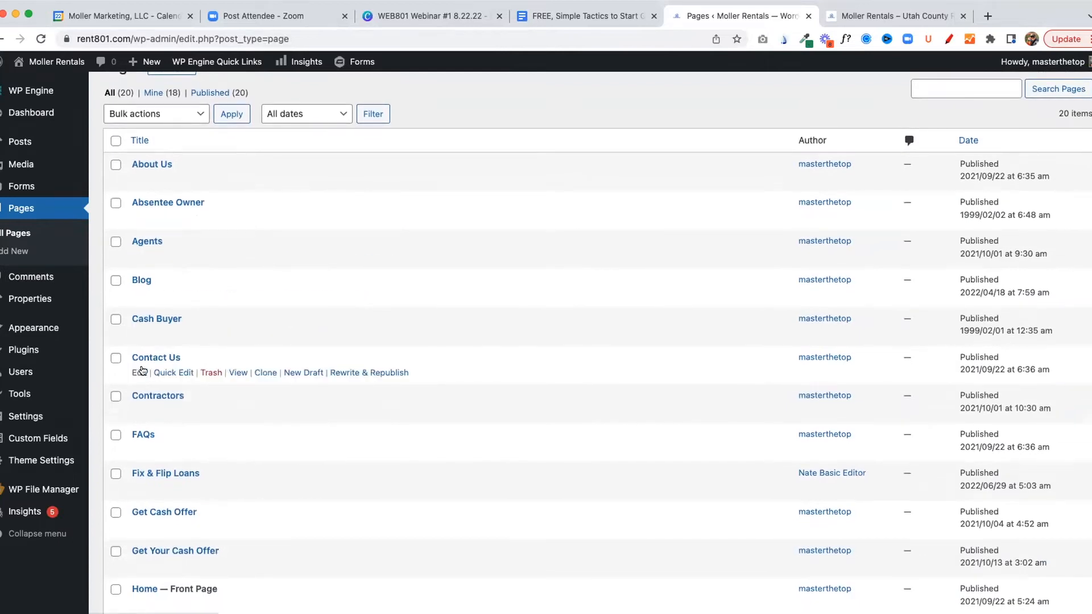
left_click(136, 373)
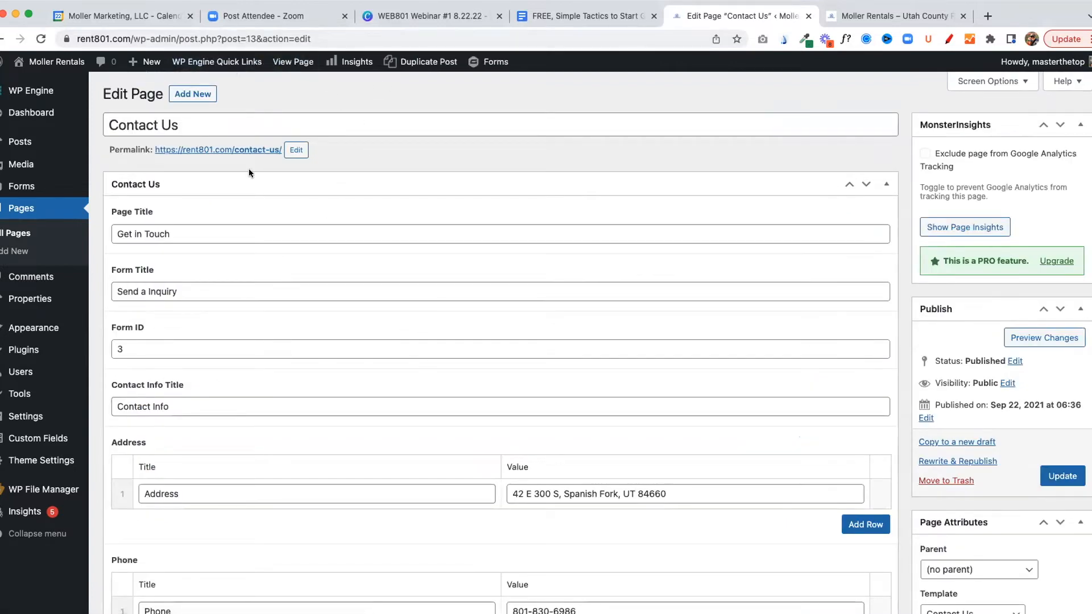
scroll(200, 208, "down", 1)
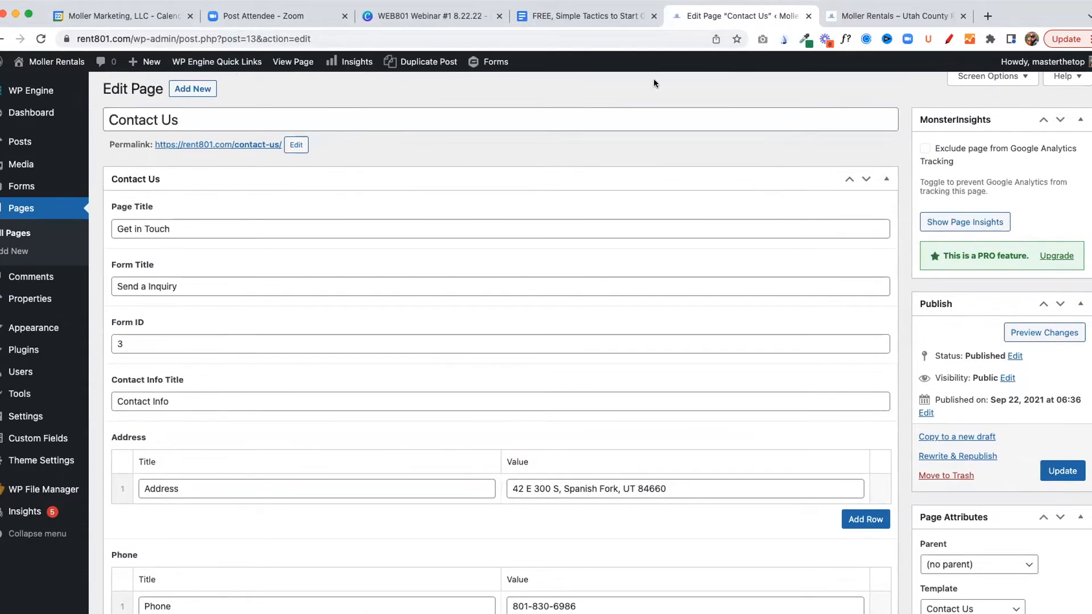
Open the Contact Us page on the live site to view its form and contact information
left_click(847, 17)
mouse_move(623, 95)
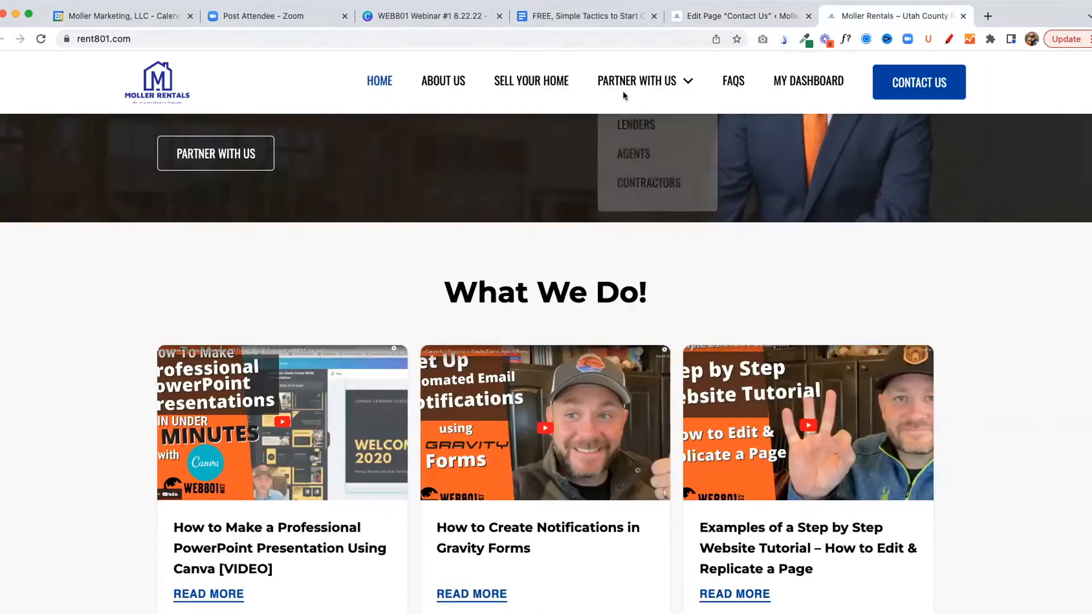
scroll(794, 121, "up", 3)
left_click(922, 83)
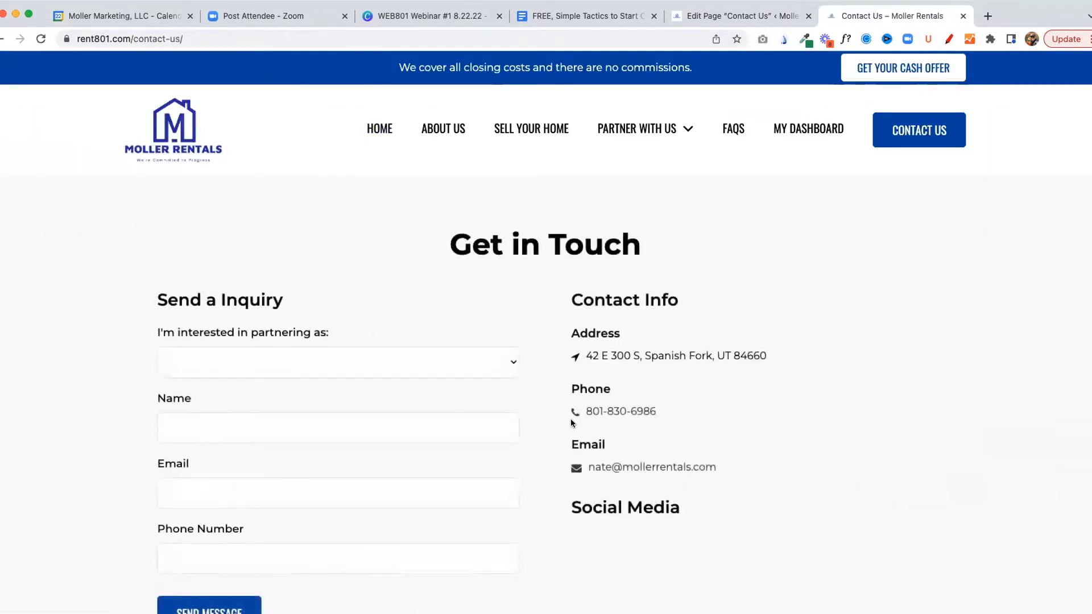
Review the Contact Us editor's form ID, contact info, address, phone, email and social media link fields
left_click(732, 22)
scroll(143, 210, "down", 1)
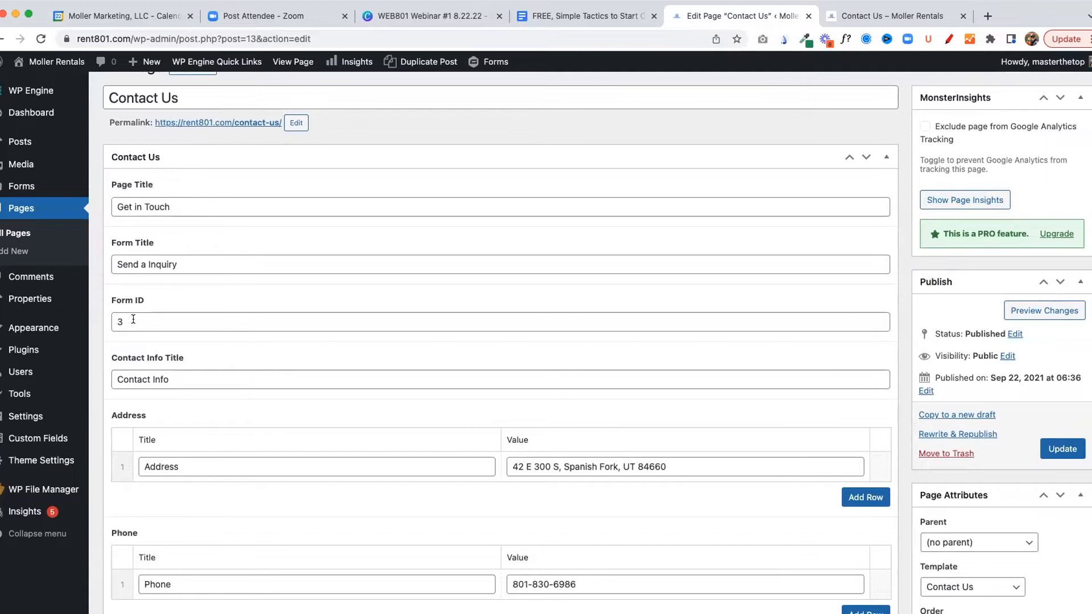
scroll(211, 387, "down", 5)
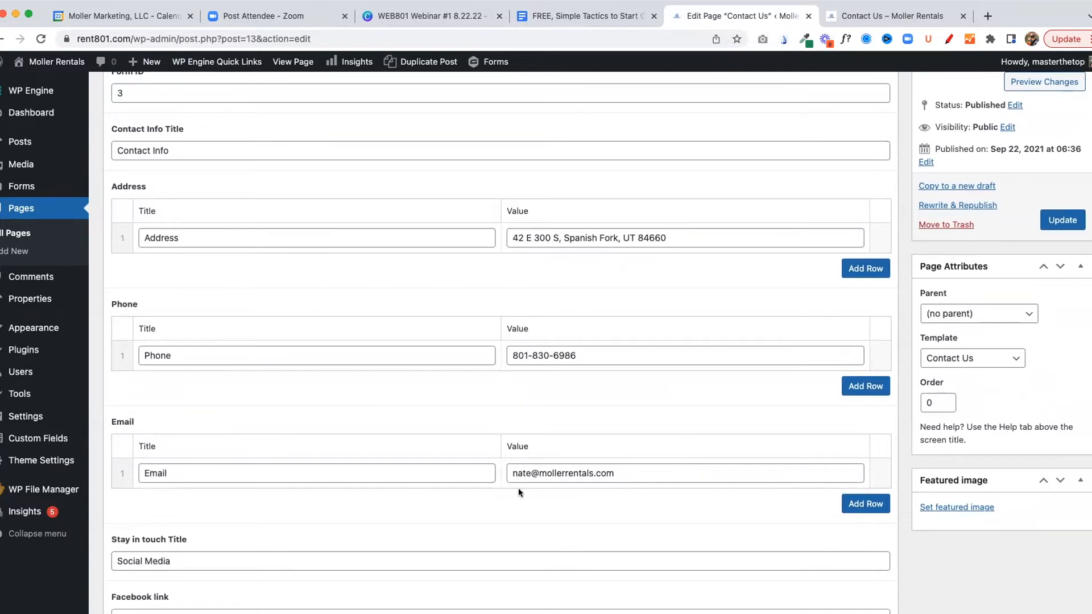
scroll(521, 485, "down", 6)
scroll(273, 358, "down", 1)
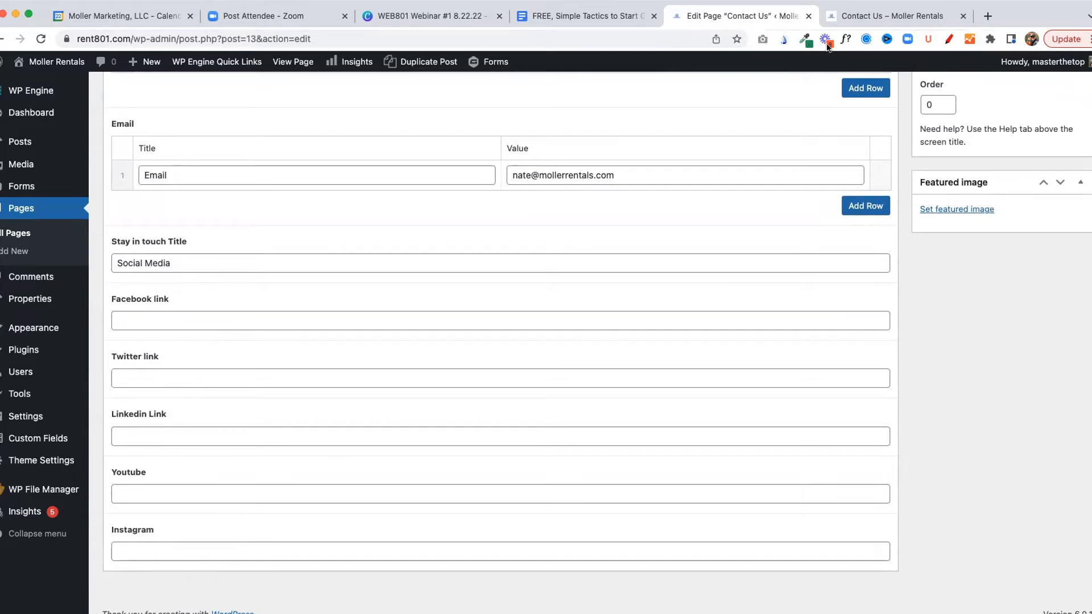
Examine the live Contact Us page's contact details, Social Media area and footer
left_click(848, 17)
scroll(770, 322, "down", 8)
scroll(673, 284, "up", 3)
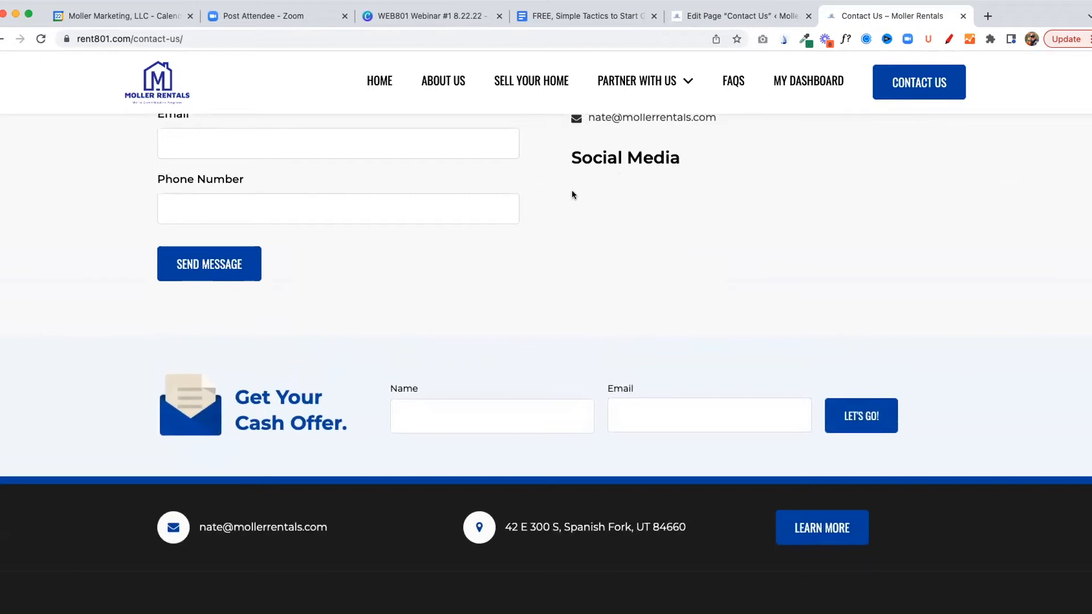
scroll(591, 198, "up", 1)
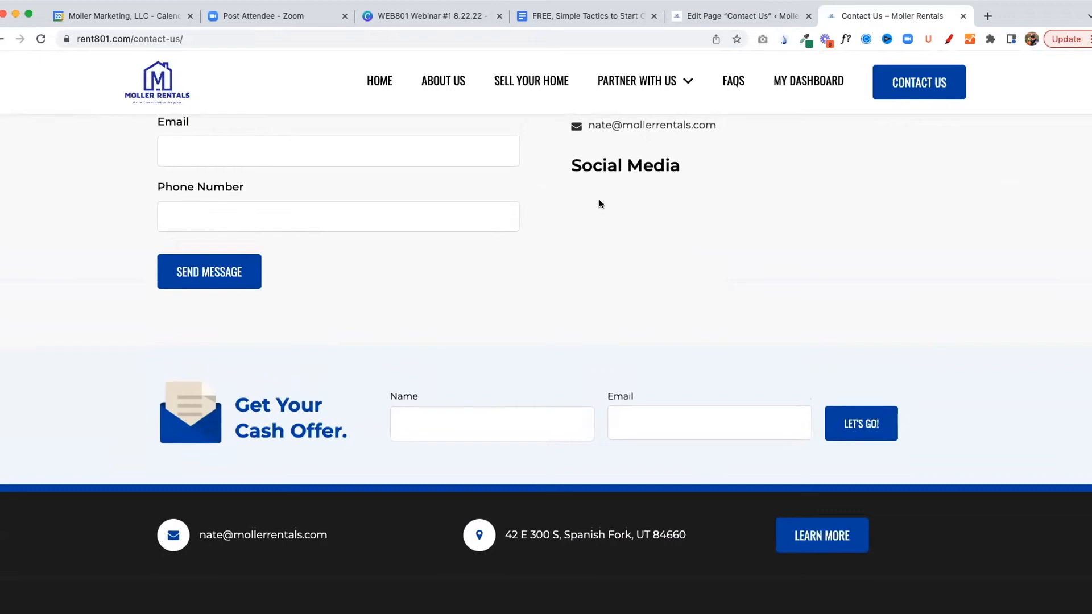
scroll(598, 203, "up", 5)
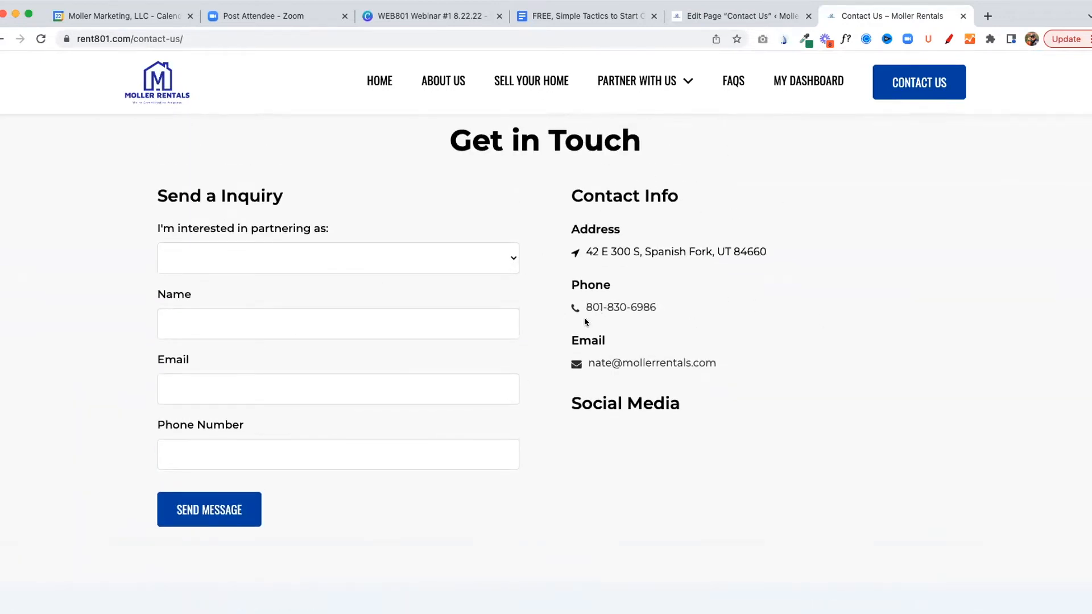
scroll(584, 319, "down", 6)
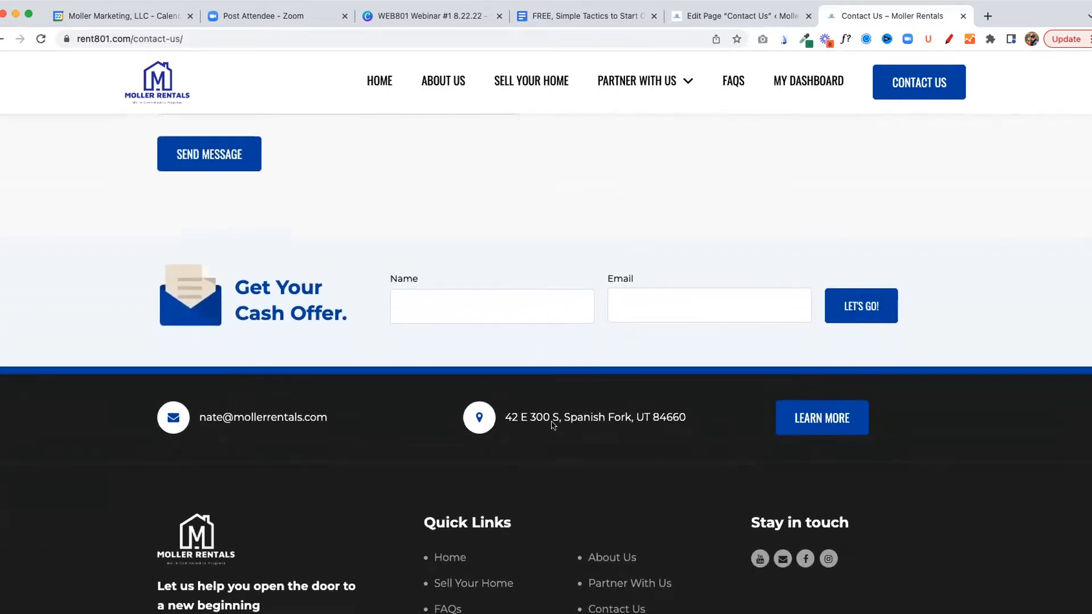
scroll(584, 431, "down", 2)
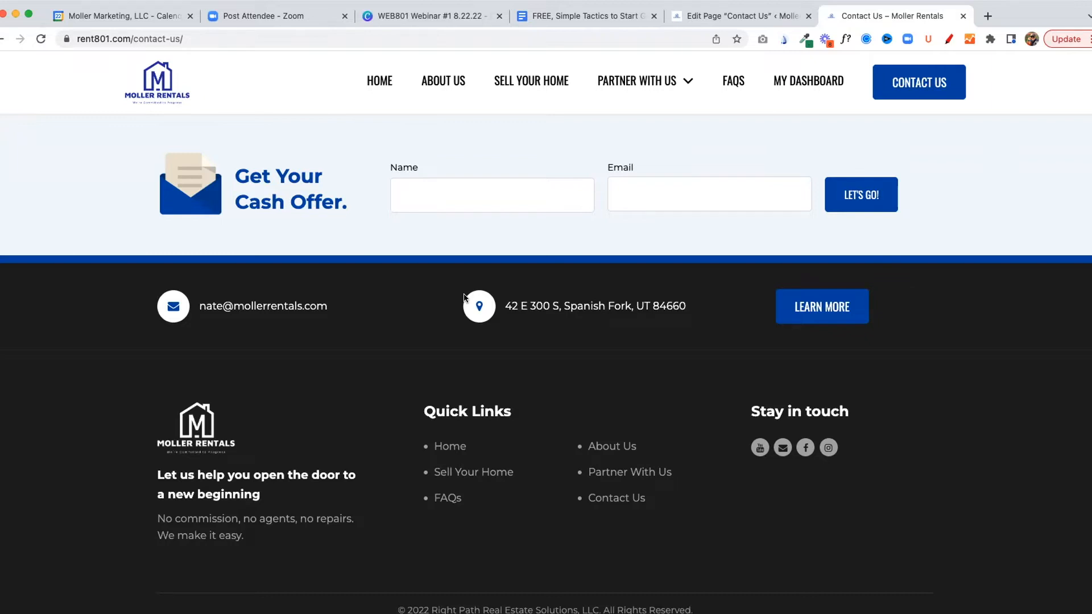
Return to the list of all pages, look through it and open the Stop Foreclosure page for editing
mouse_move(701, 92)
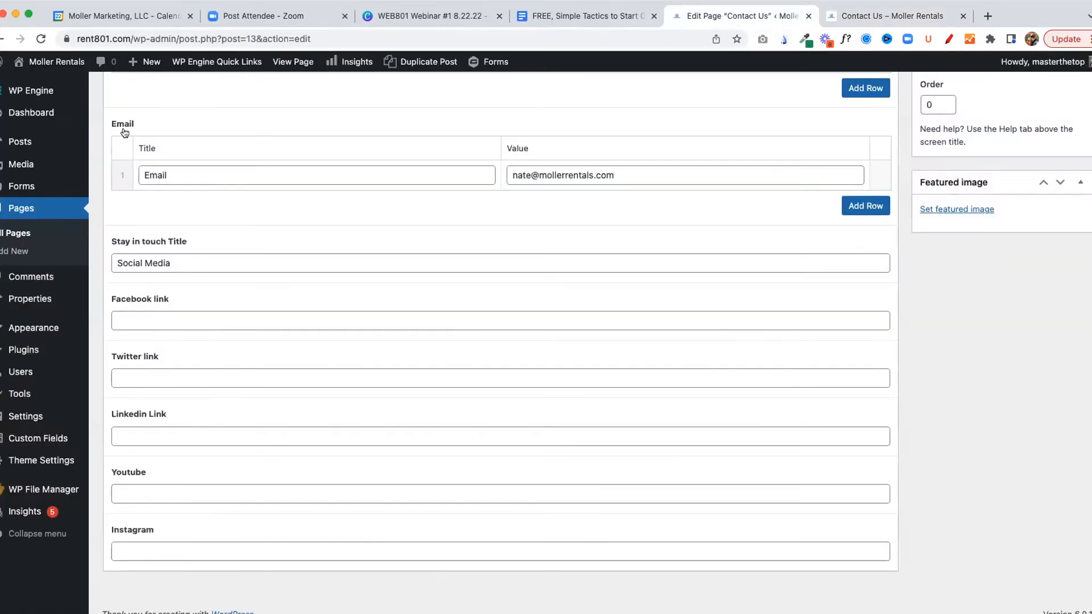
left_click(6, 234)
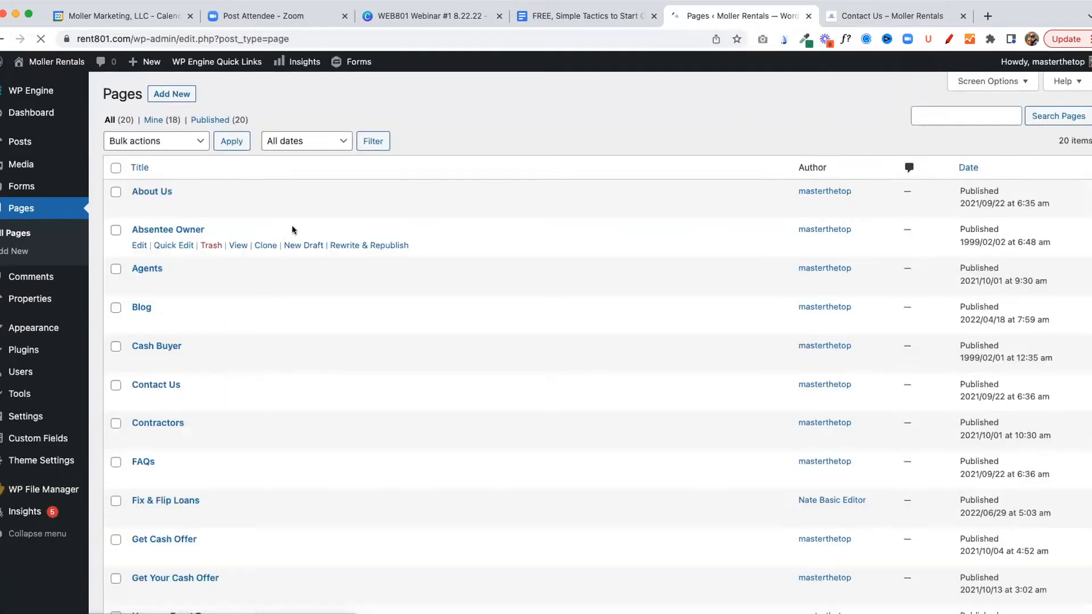
scroll(171, 199, "down", 2)
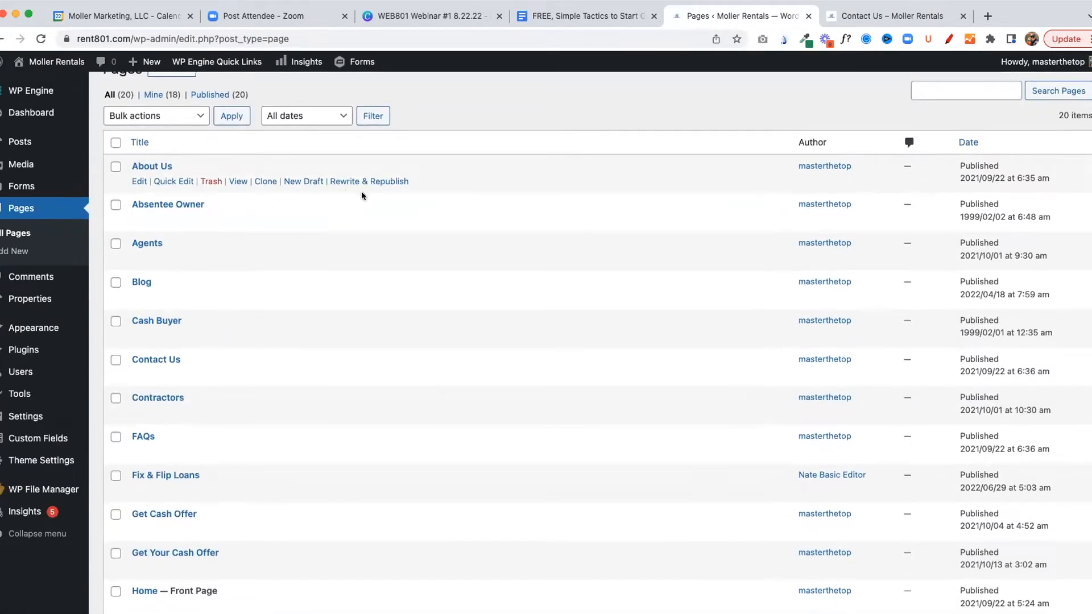
scroll(296, 206, "down", 1)
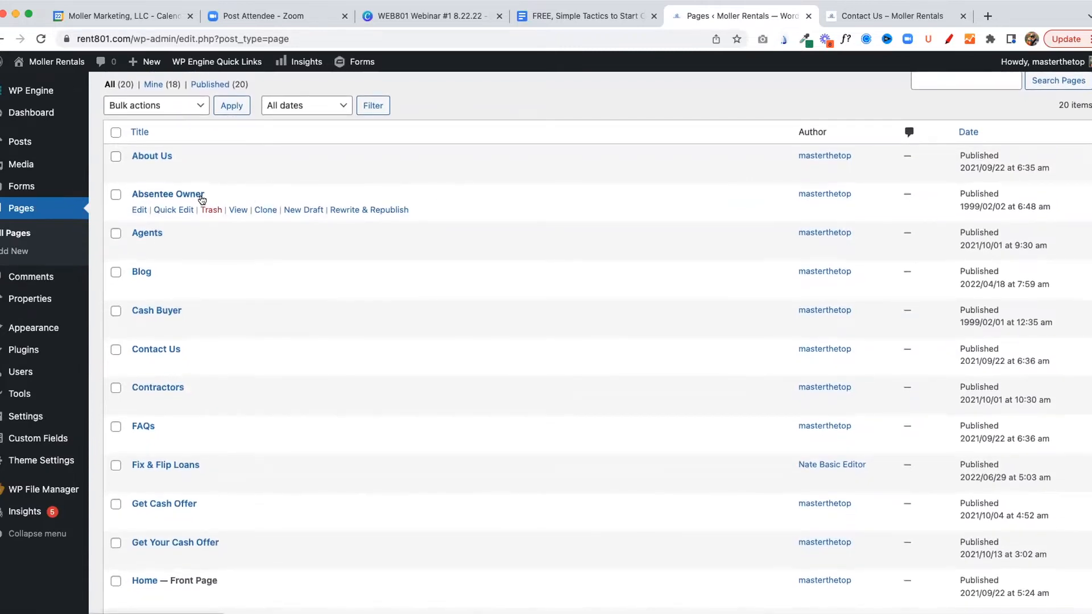
scroll(171, 319, "down", 5)
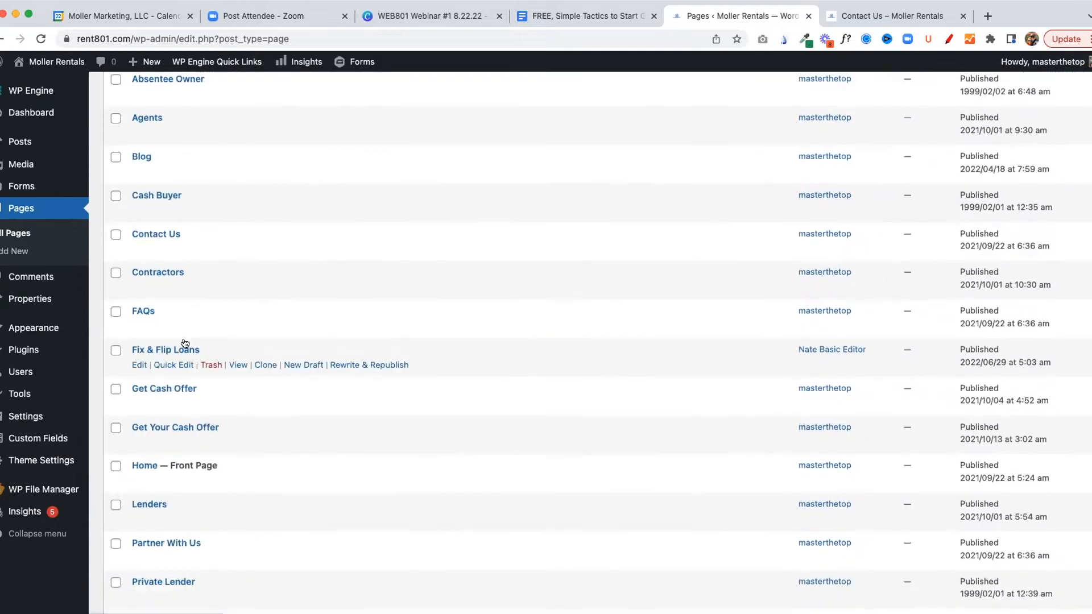
scroll(216, 410, "down", 5)
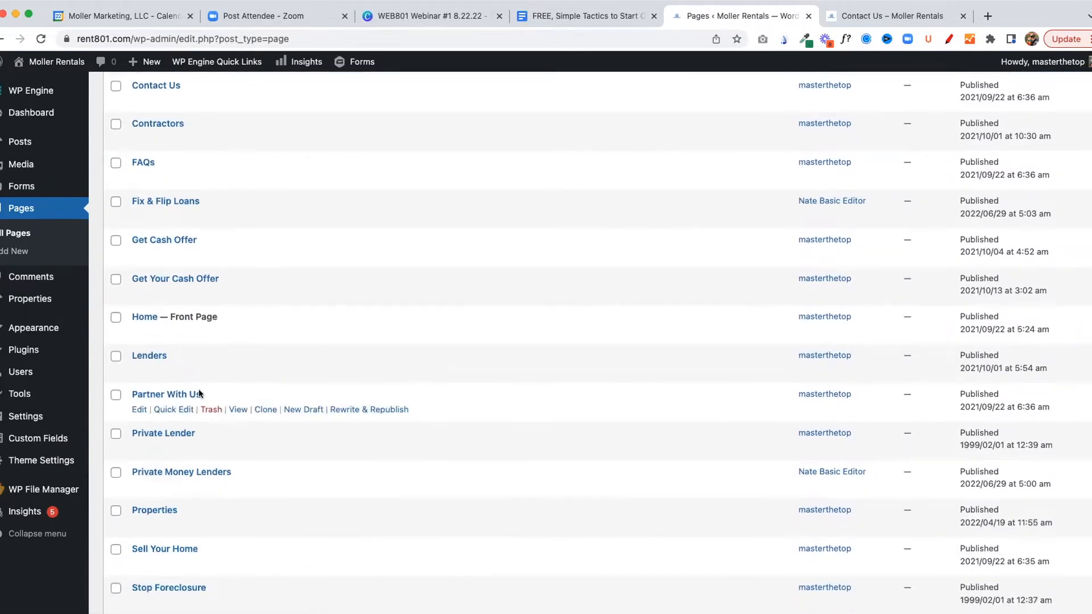
scroll(188, 441, "down", 4)
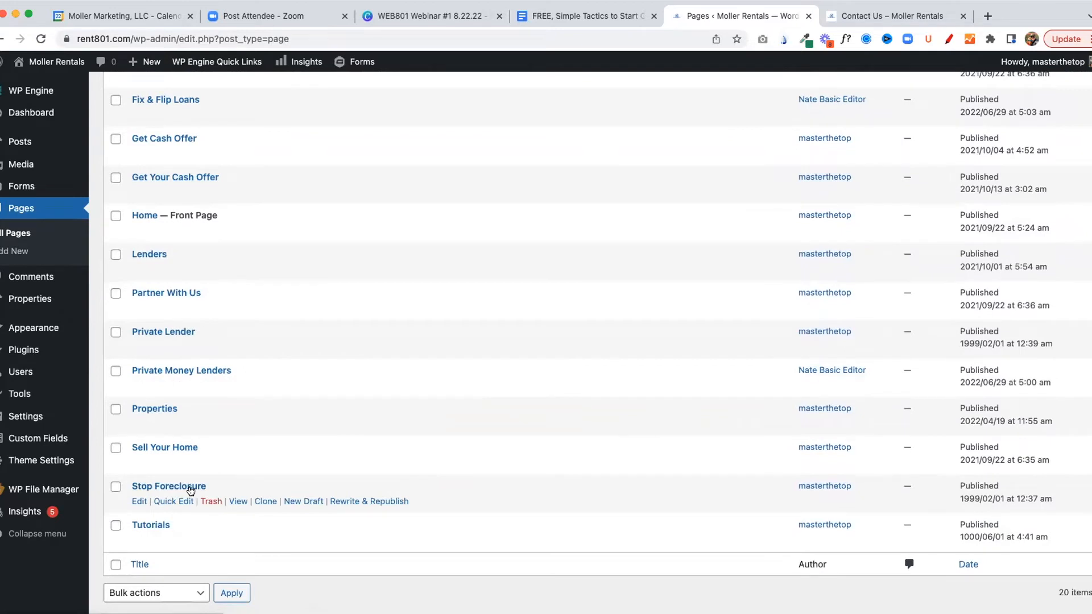
left_click(138, 502)
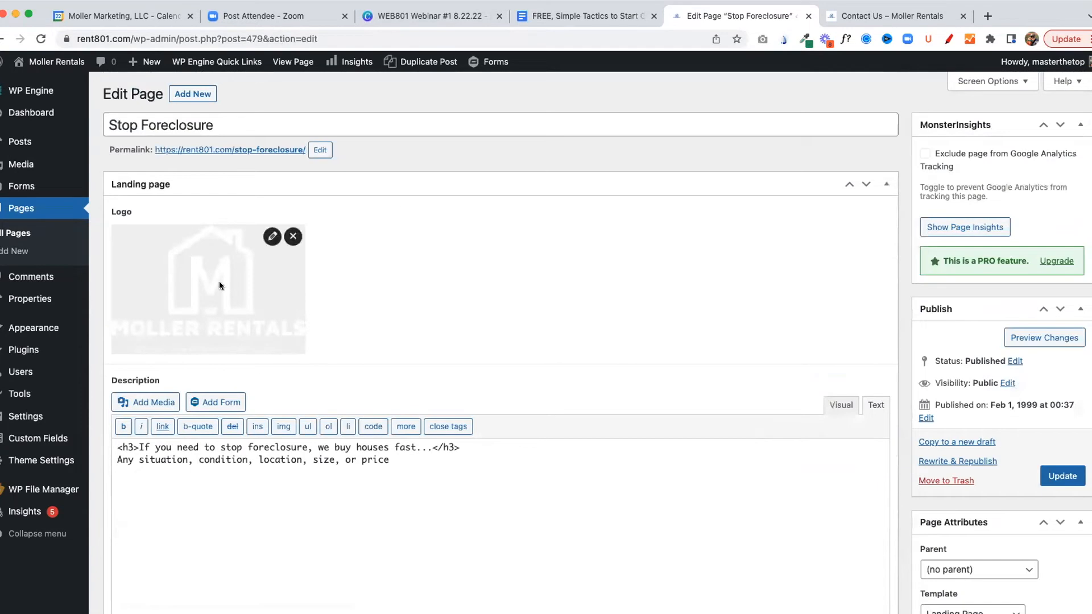
Open the live Stop Foreclosure page and compare it with the logo and description fields in its editor
left_click(268, 153, "super")
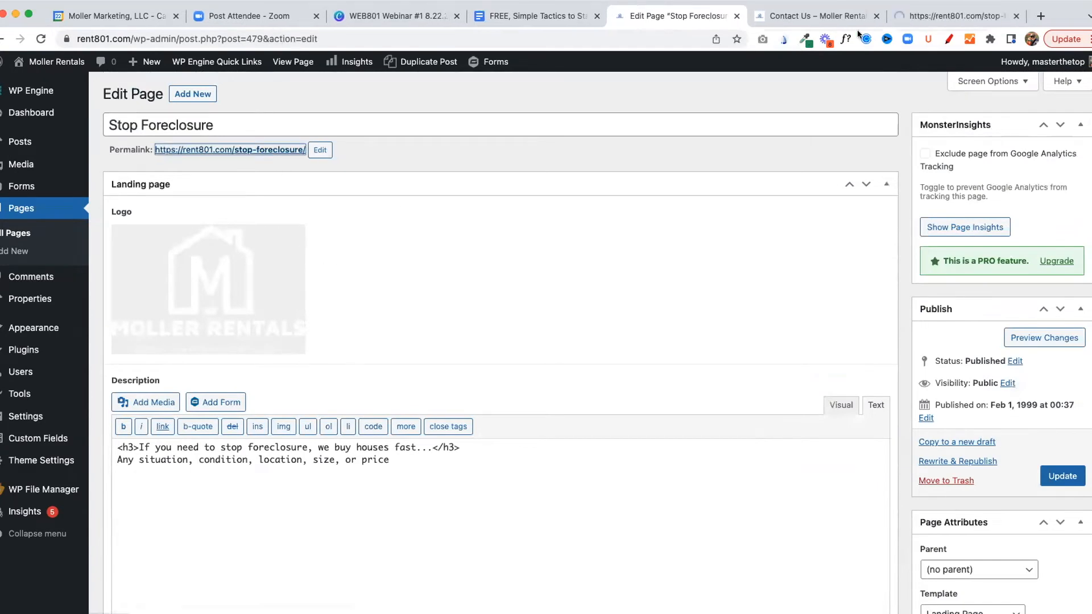
left_click(920, 18)
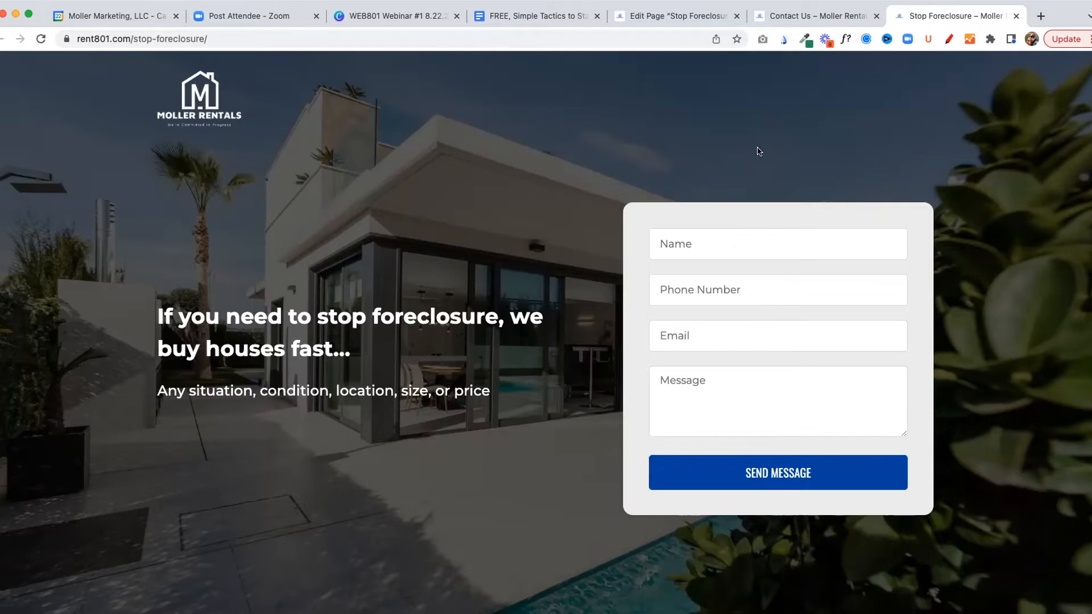
left_click(656, 19)
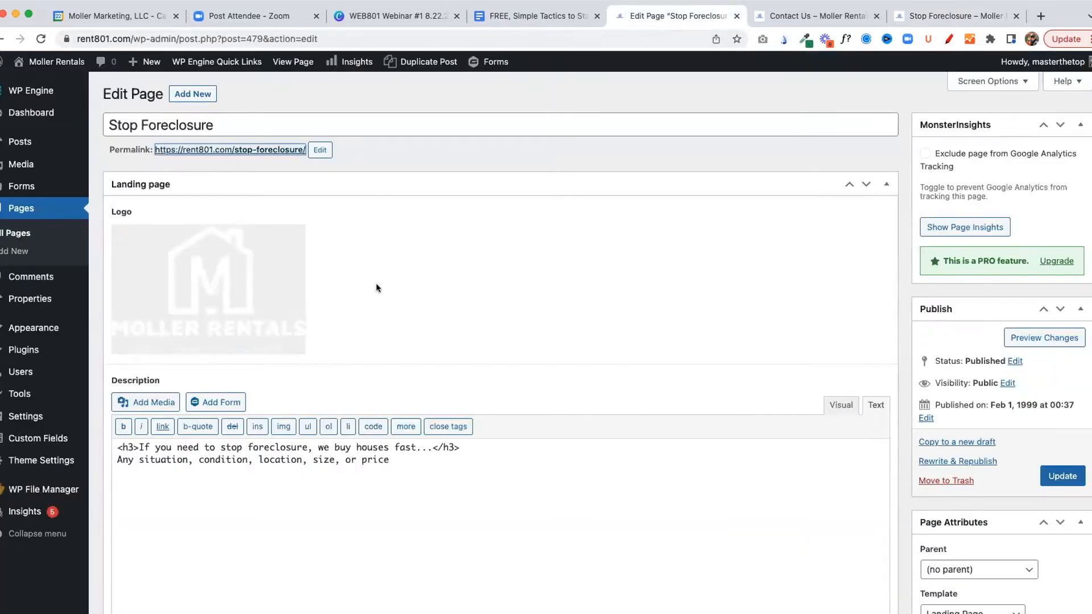
scroll(453, 309, "down", 2)
mouse_move(229, 195)
scroll(305, 330, "up", 1)
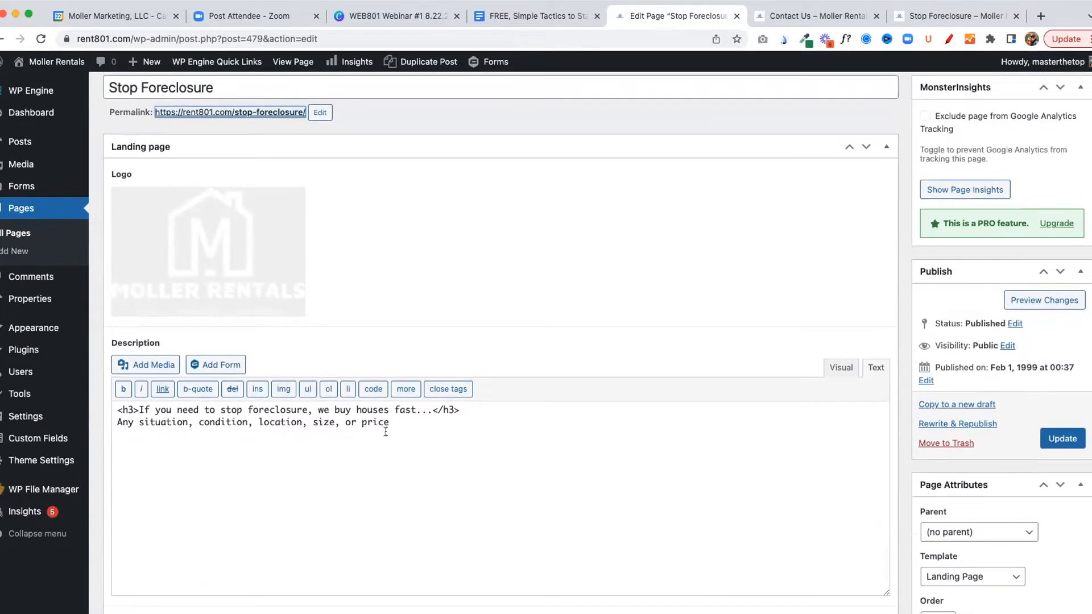
Add the placeholder line "VIDEO LINK" below the text in the Stop Foreclosure page's description
scroll(386, 431, "down", 3)
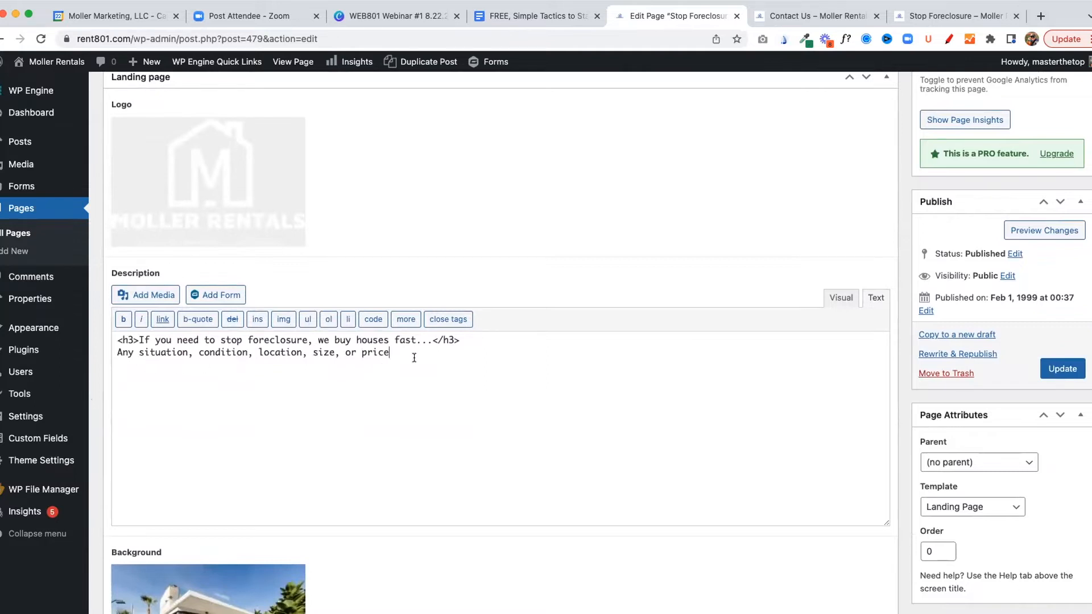
type("VIDEO")
type(" LO")
type("NK")
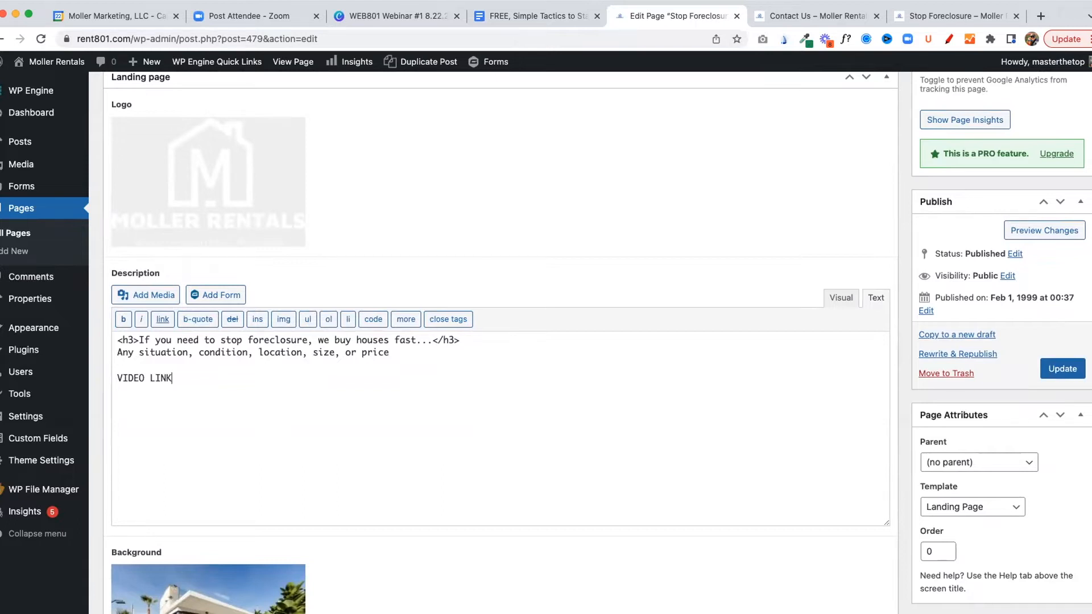
Switch to YouTube in a new tab, open the video "How To Increase Website Traffic in 1 Week!" and copy its address
left_click(1040, 16)
type("y")
key("Return")
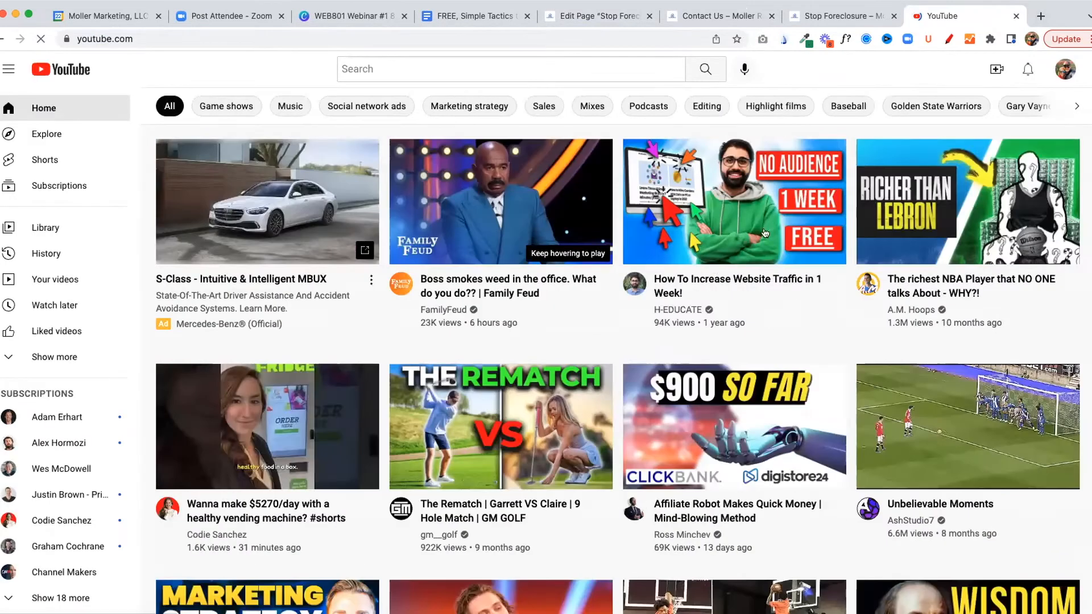
left_click(765, 233)
left_click(242, 33)
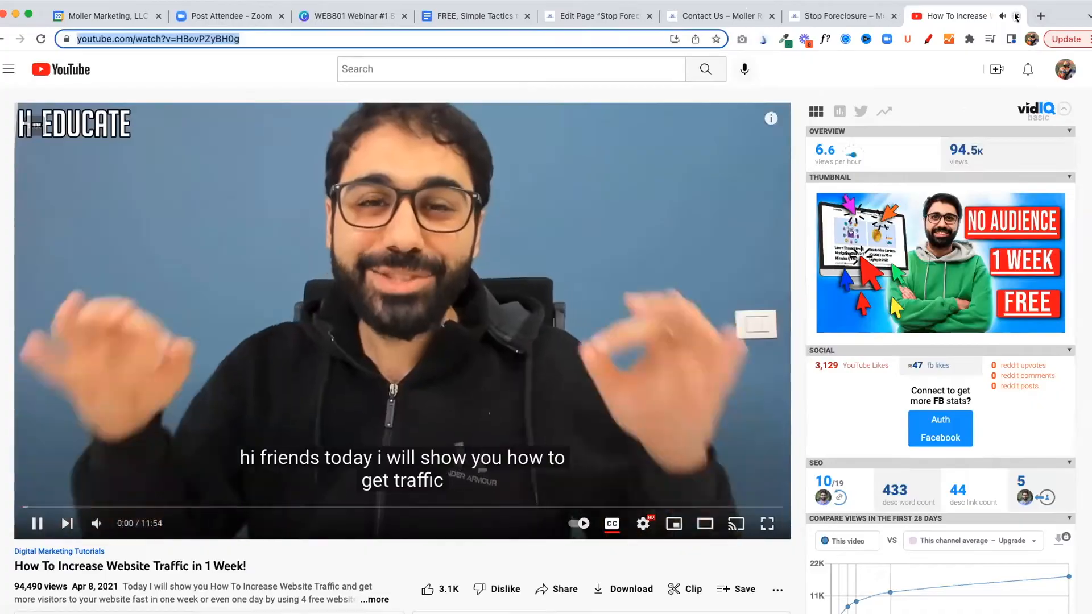
Return to the Stop Foreclosure editor and replace the video link under the description text with the copied YouTube address
left_click(1016, 17)
left_click_drag(348, 482, 105, 480)
key("super+v")
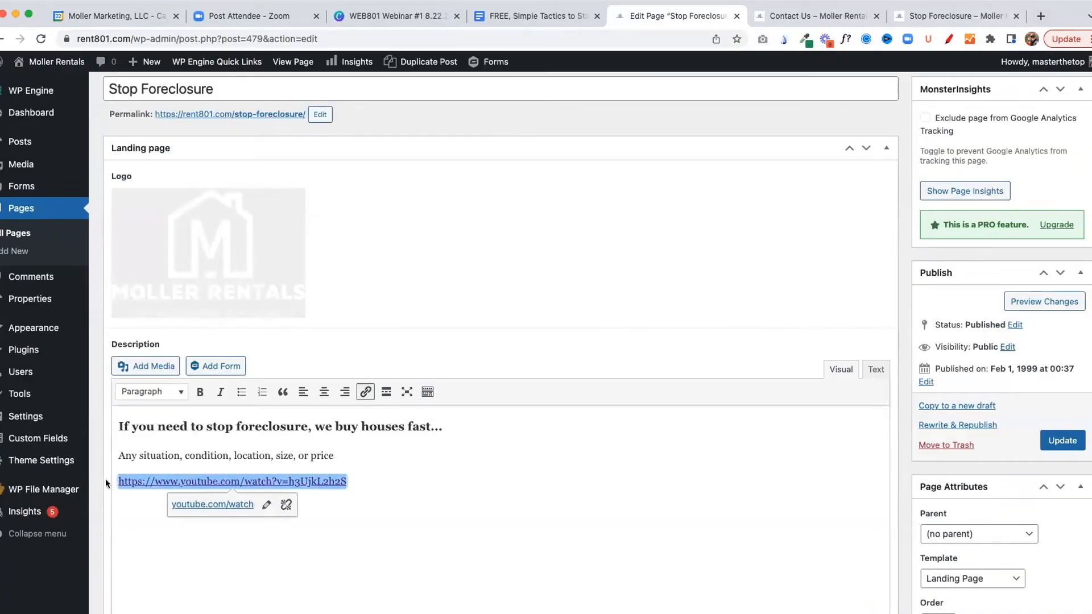
key("Return")
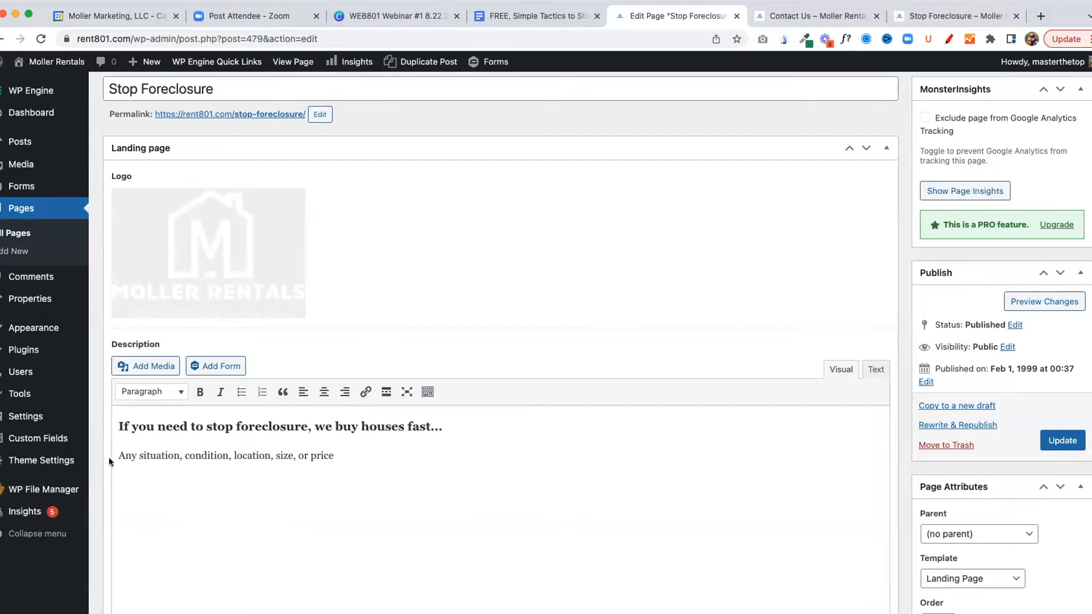
type("https://www.youtube.com/watch?v=V8hvPDUfRMg")
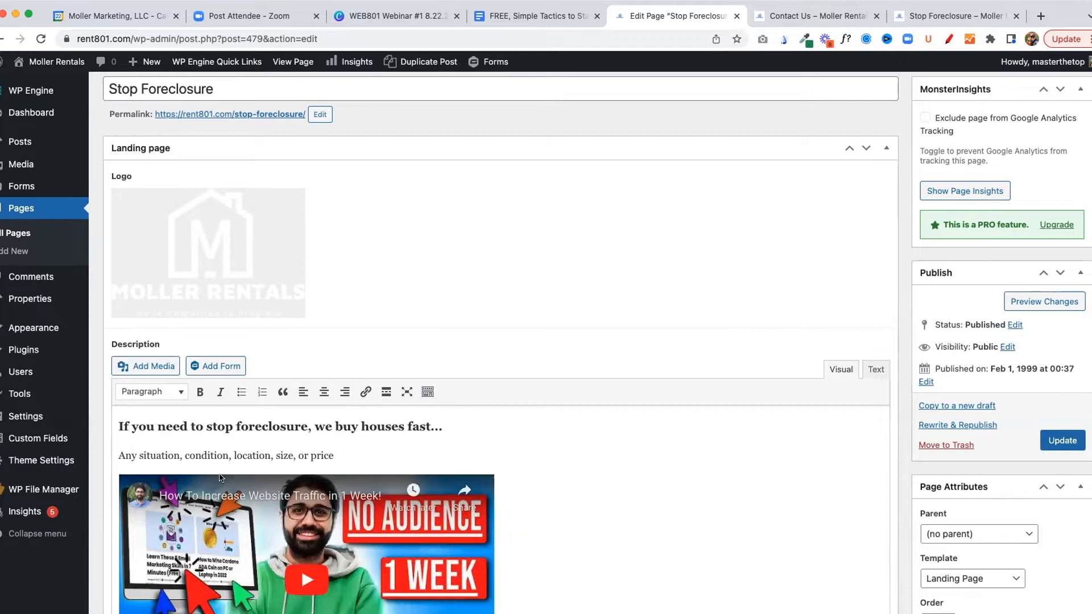
Check the embedded video in the description, update the Stop Foreclosure page and reload its live version
scroll(477, 481, "down", 2)
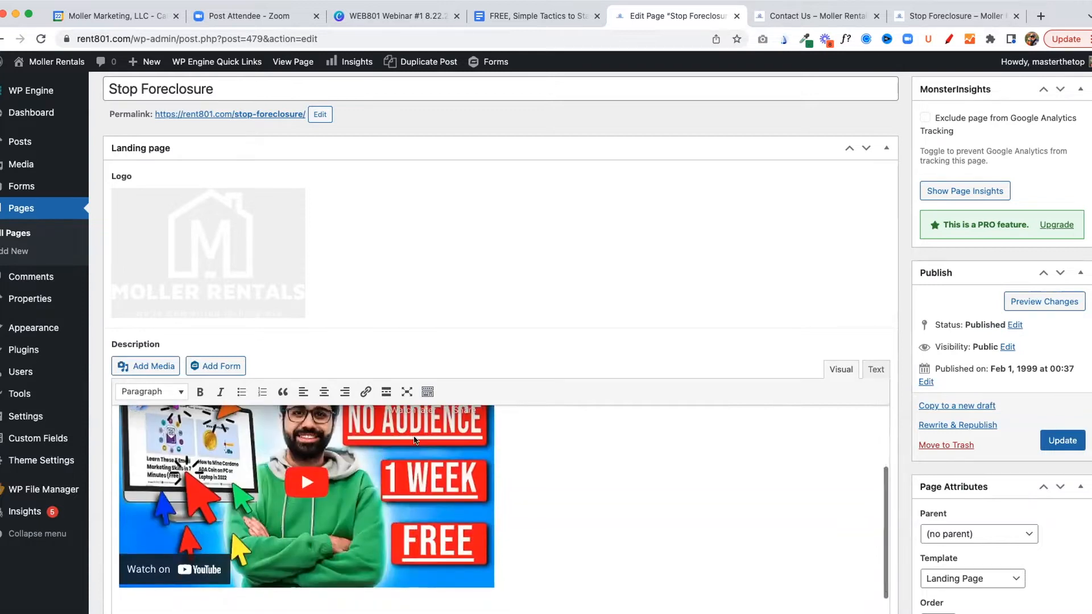
scroll(537, 466, "up", 1)
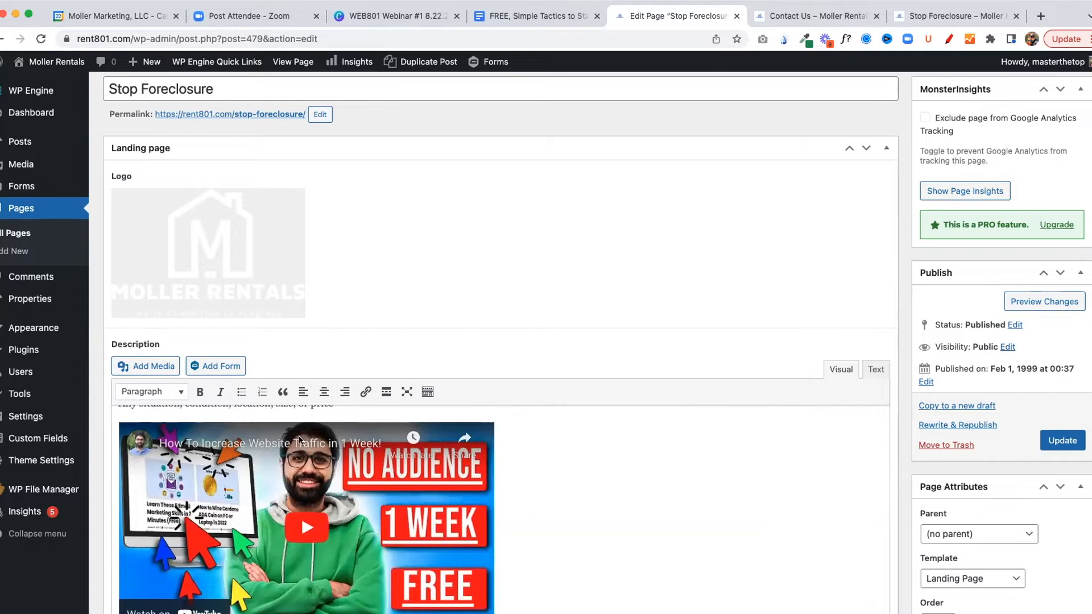
left_click(1068, 446)
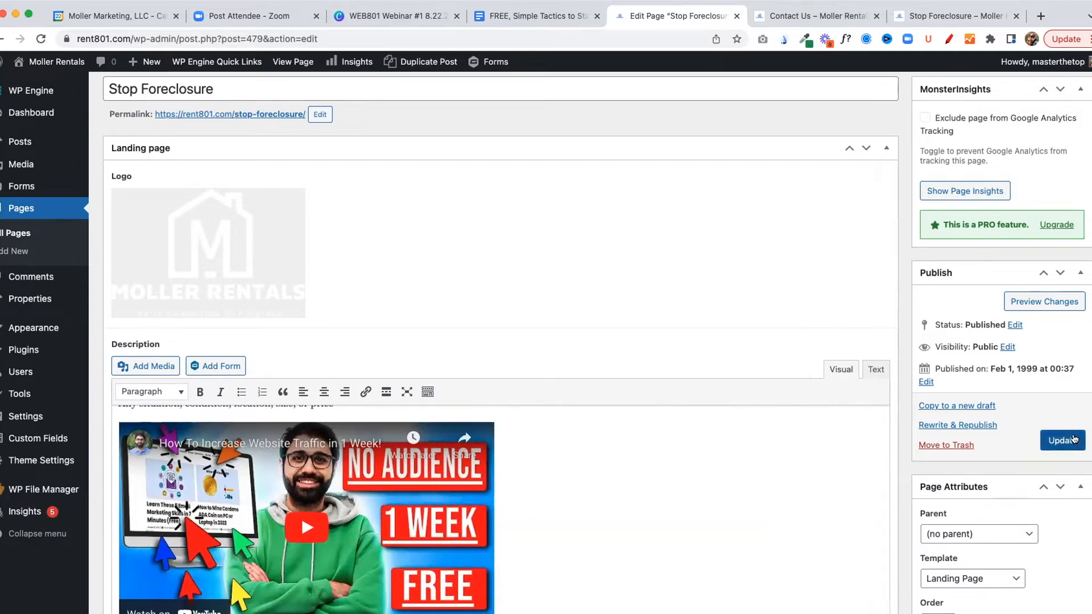
left_click(946, 21)
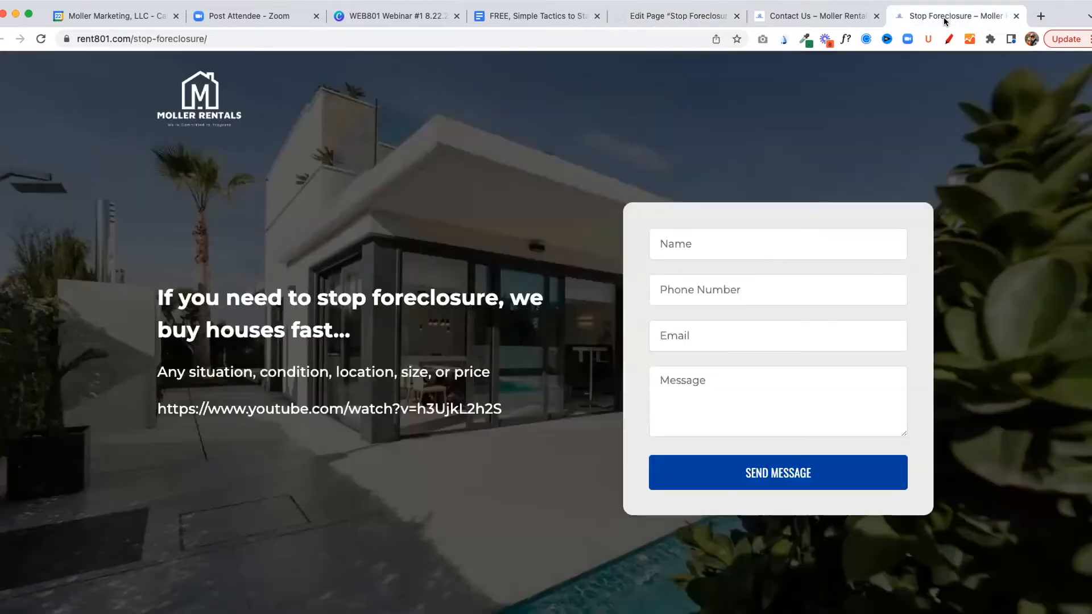
key("super+r")
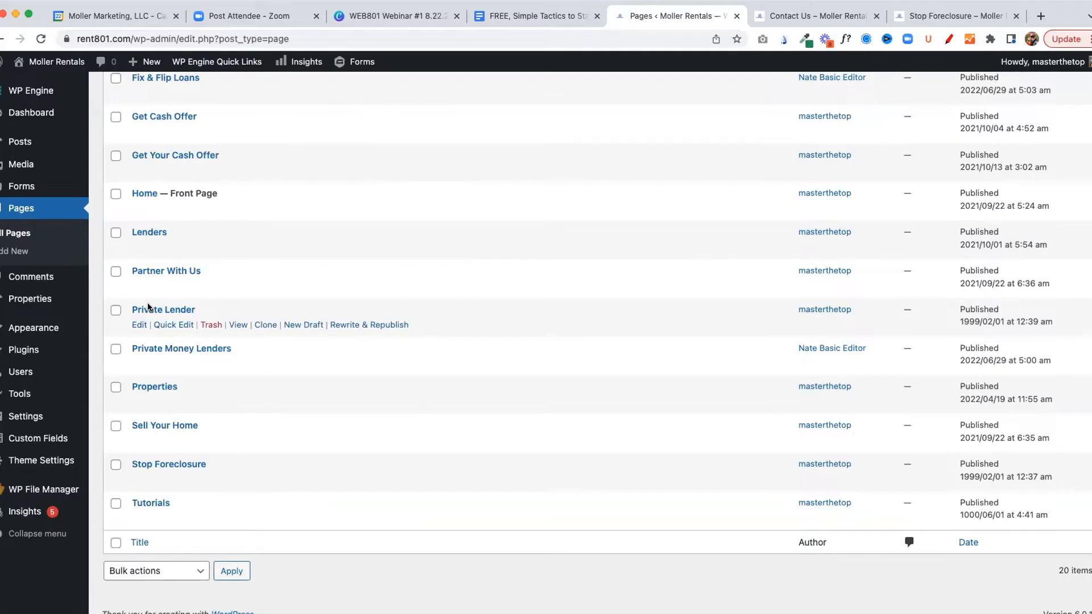
Look through the list of all pages and check the embedded video on the live Stop Foreclosure page
scroll(225, 271, "up", 5)
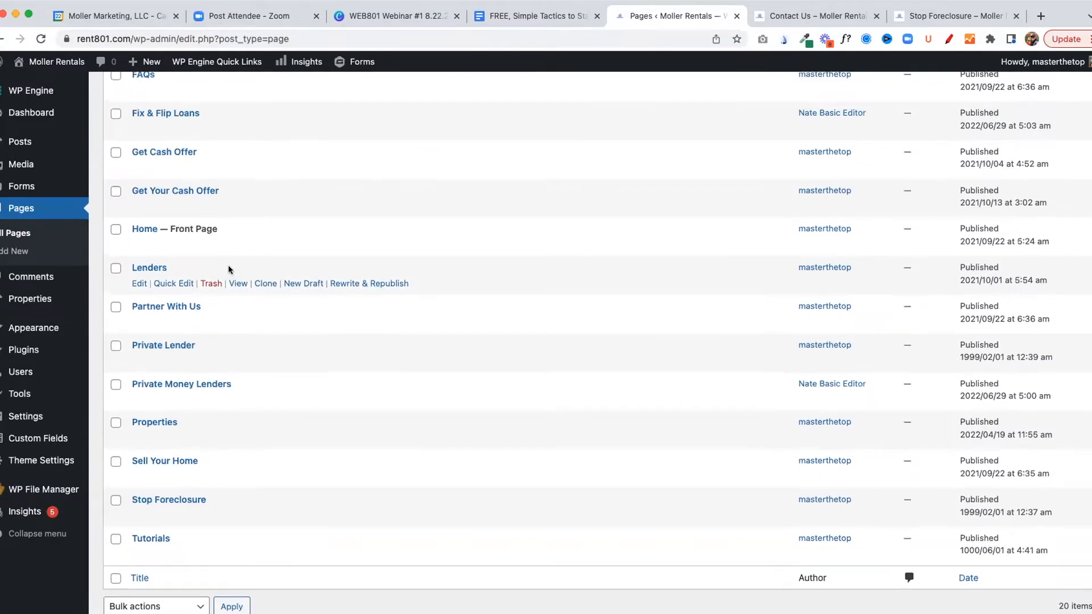
scroll(174, 230, "up", 1)
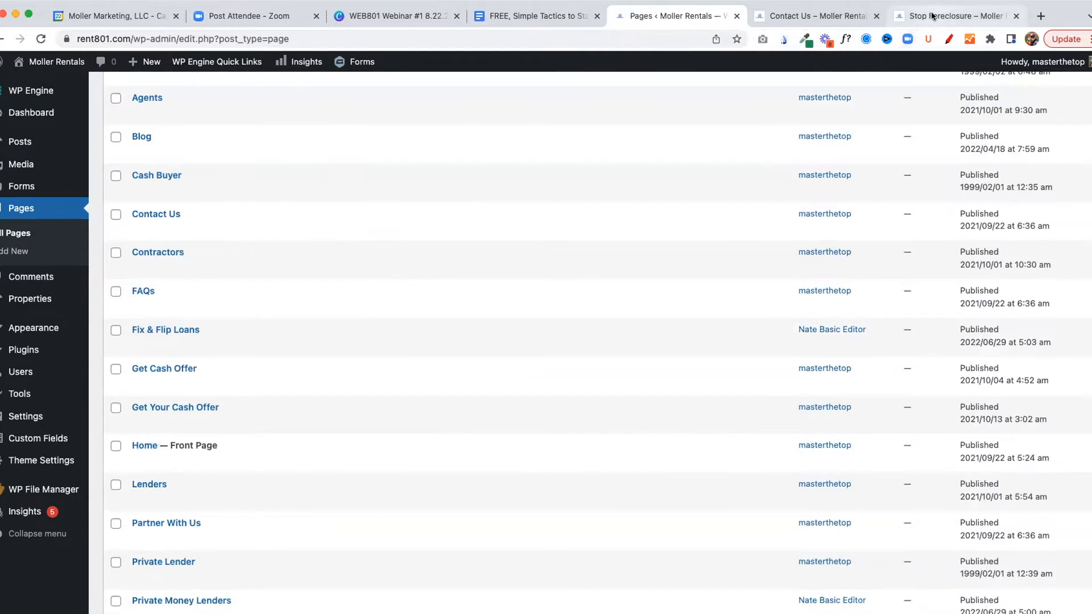
left_click(960, 16)
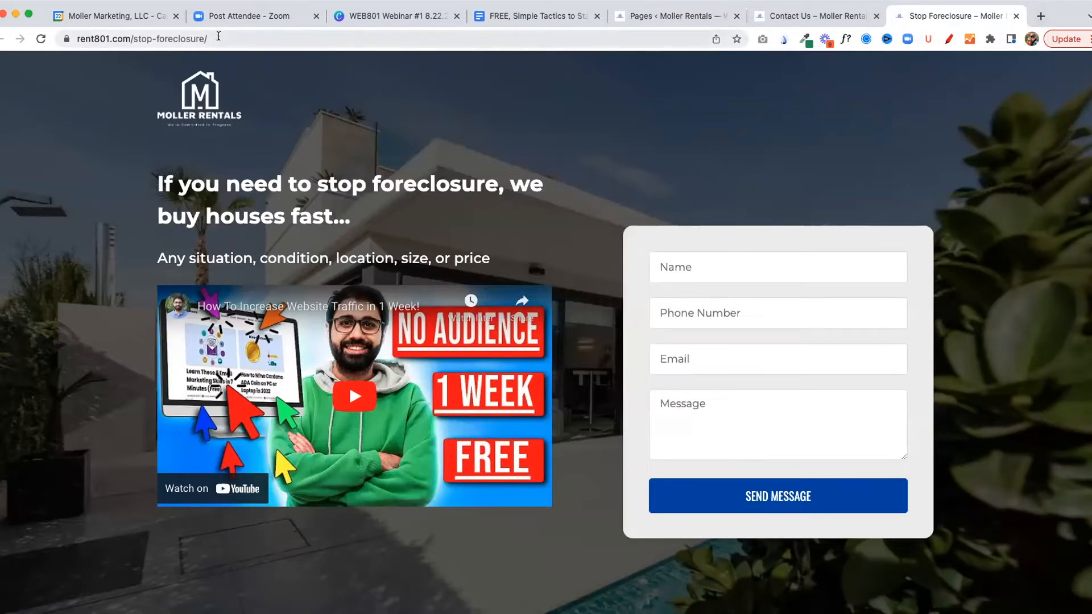
left_click(668, 21)
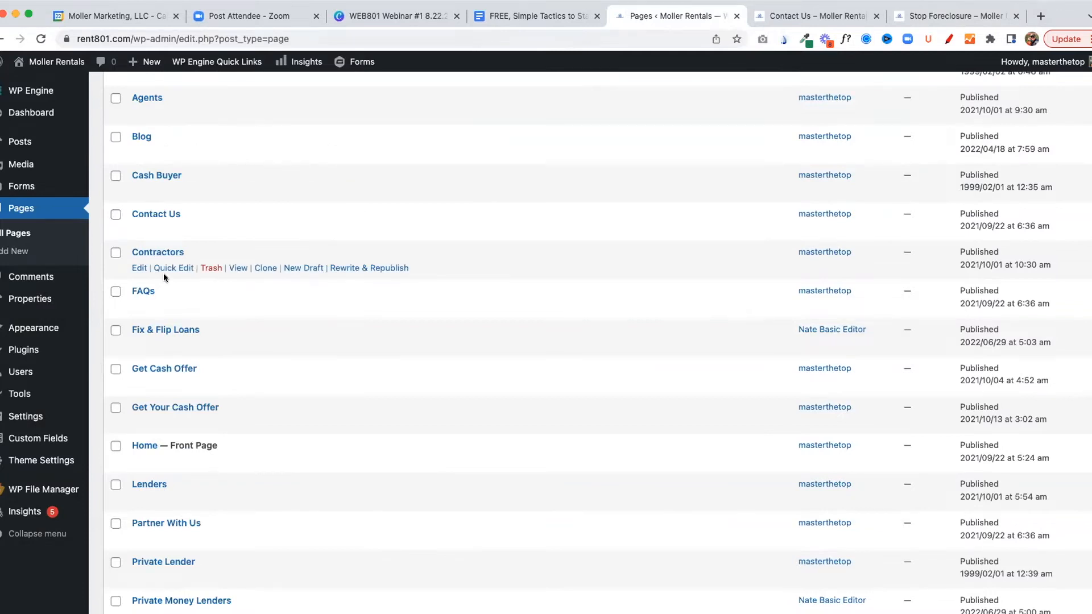
View the live Contractors page and examine its hero banner, Our Renovation Approach section, numbered benefits and footer
scroll(162, 273, "up", 1)
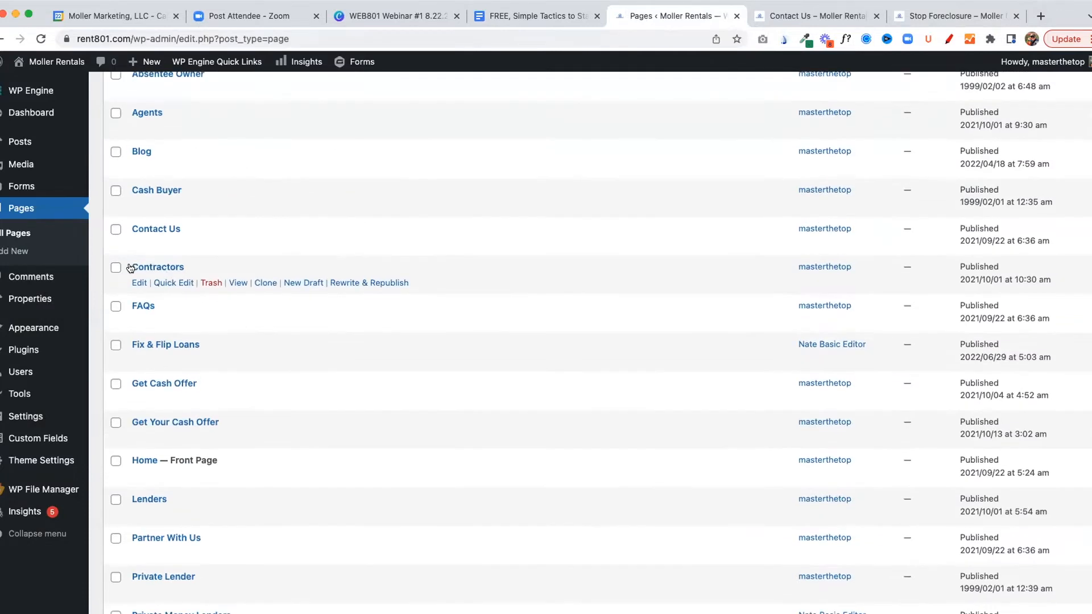
left_click(238, 282, "super")
left_click(691, 15)
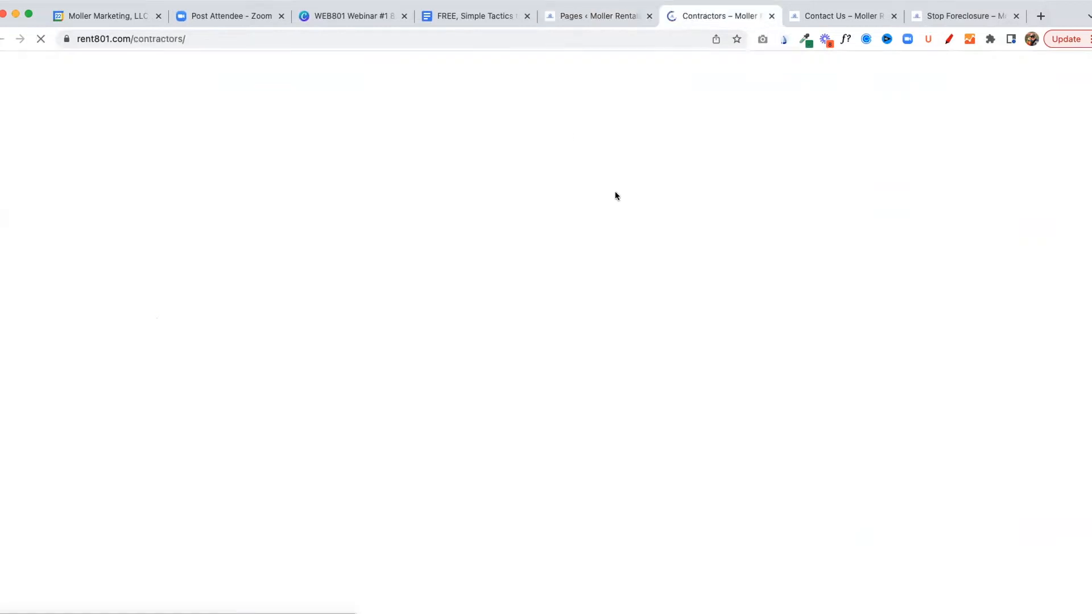
scroll(653, 203, "down", 3)
scroll(653, 202, "up", 3)
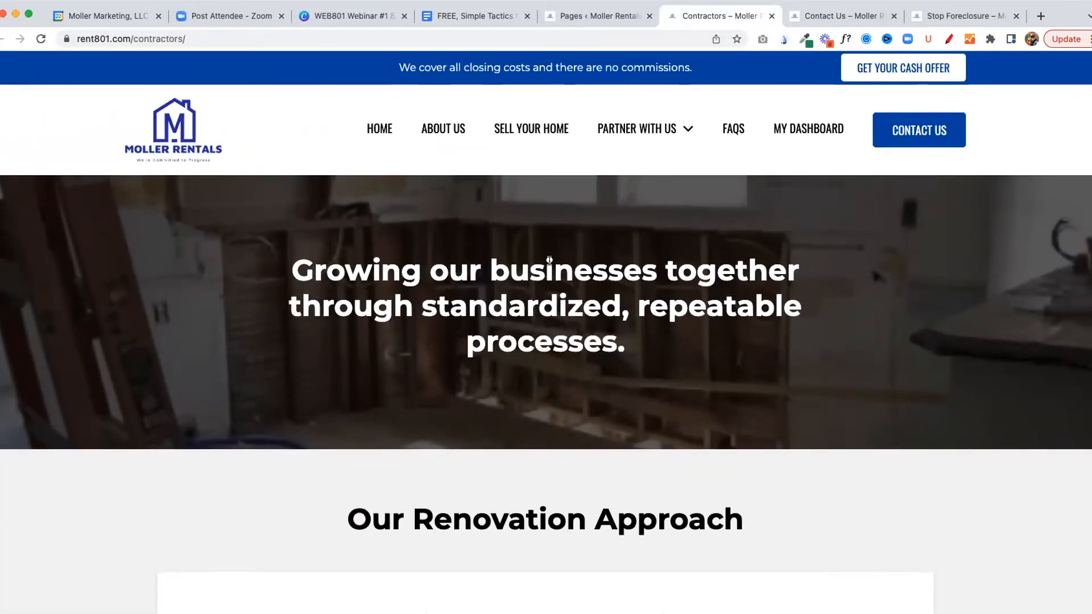
scroll(596, 332, "down", 5)
scroll(639, 321, "down", 5)
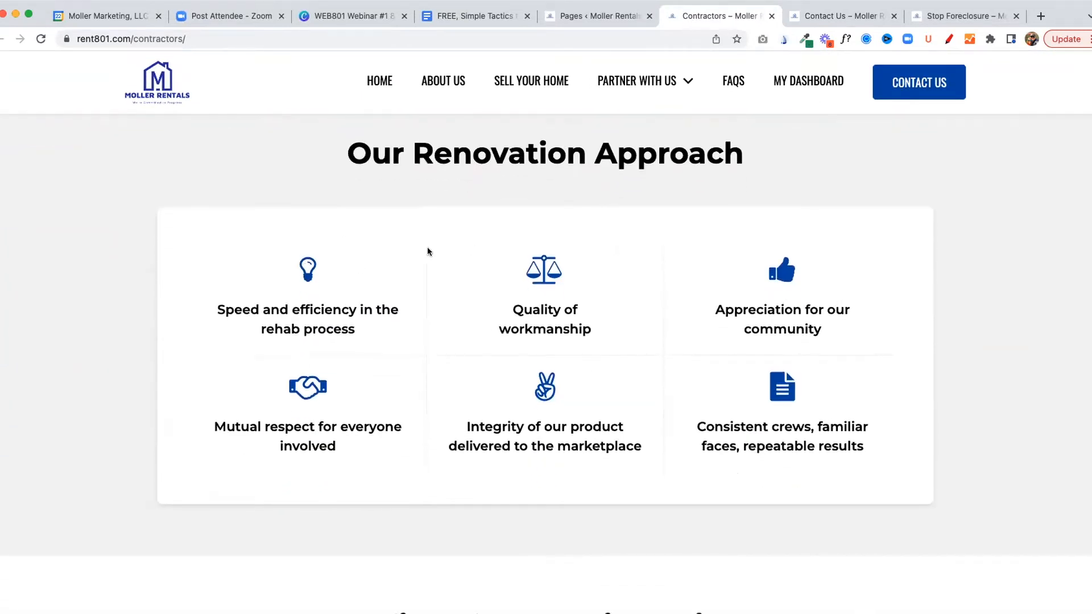
scroll(739, 299, "down", 5)
scroll(728, 306, "down", 10)
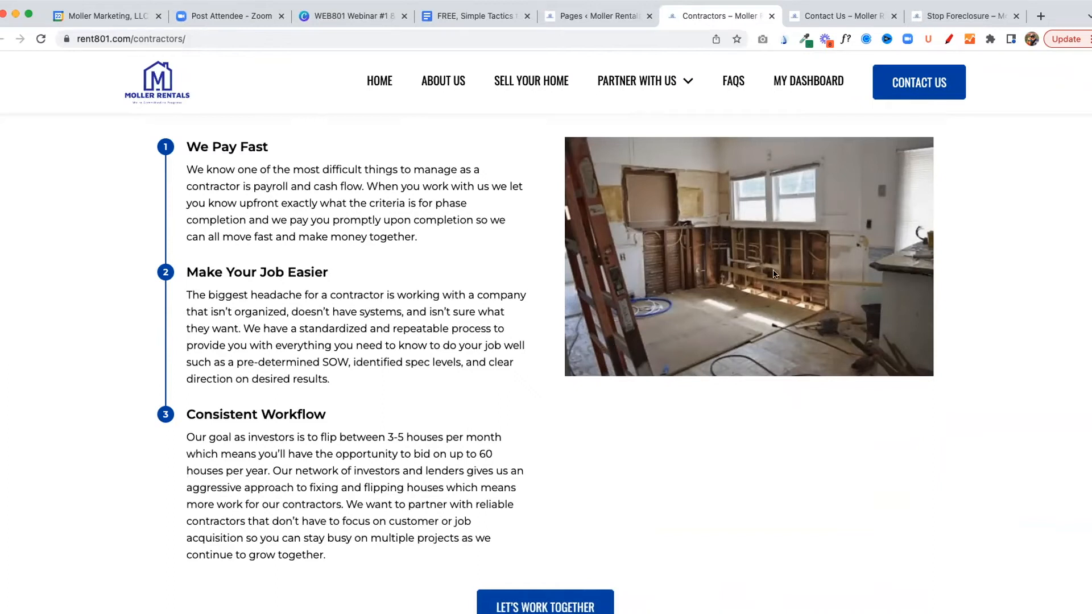
scroll(748, 306, "down", 12)
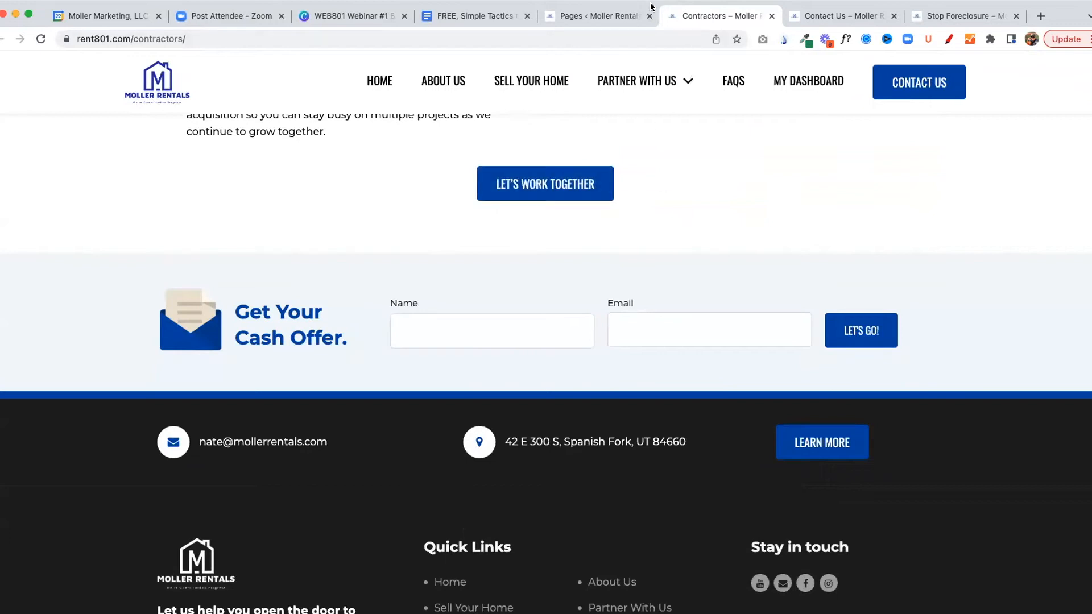
Clone the Contractors page from the page list and open the draft copy for editing
left_click(602, 16)
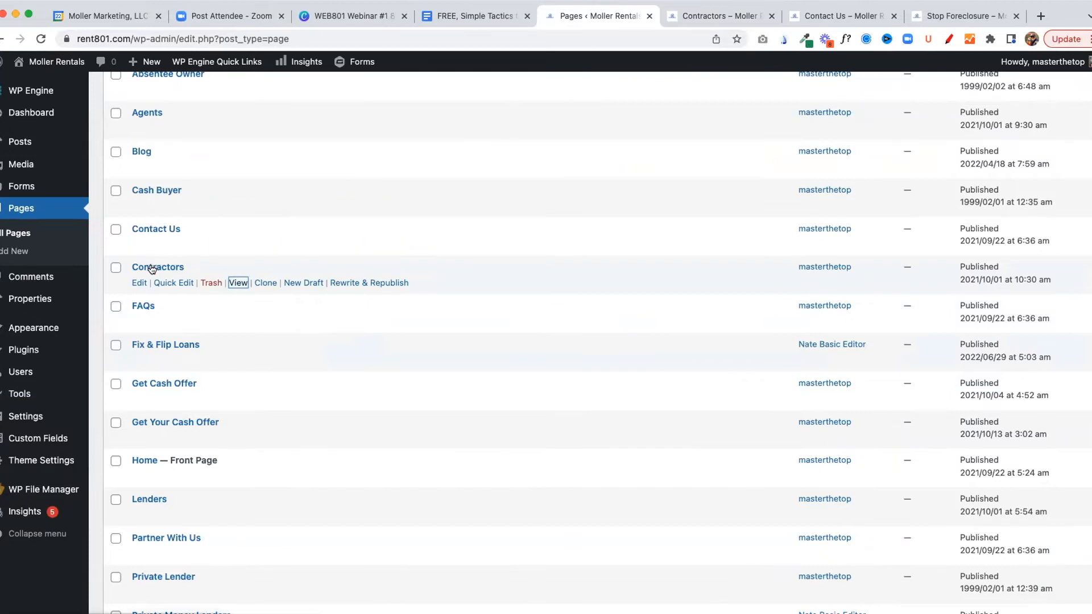
left_click(262, 283)
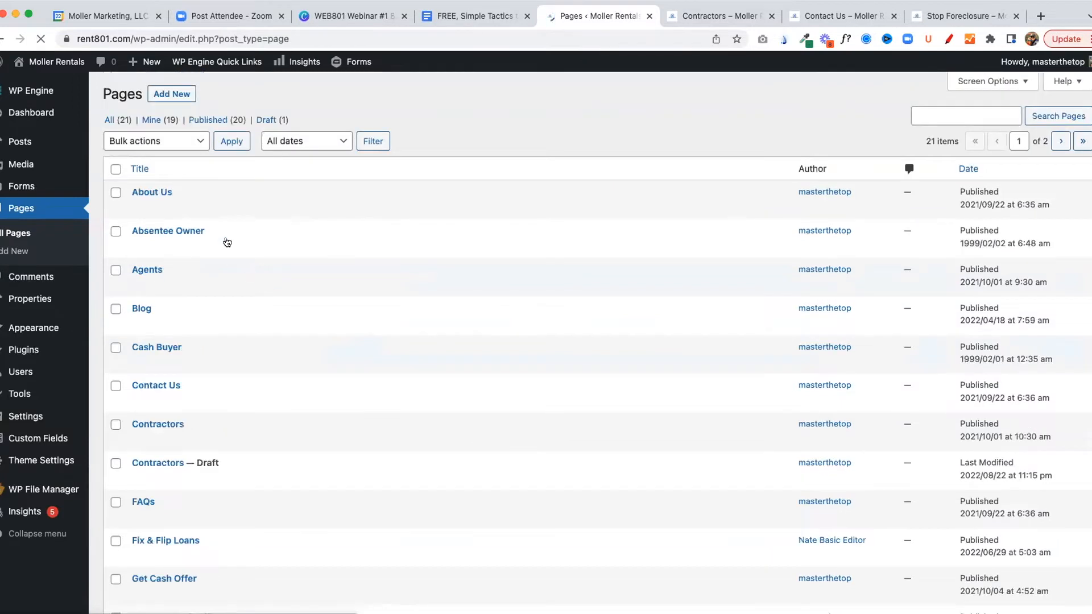
scroll(221, 233, "down", 3)
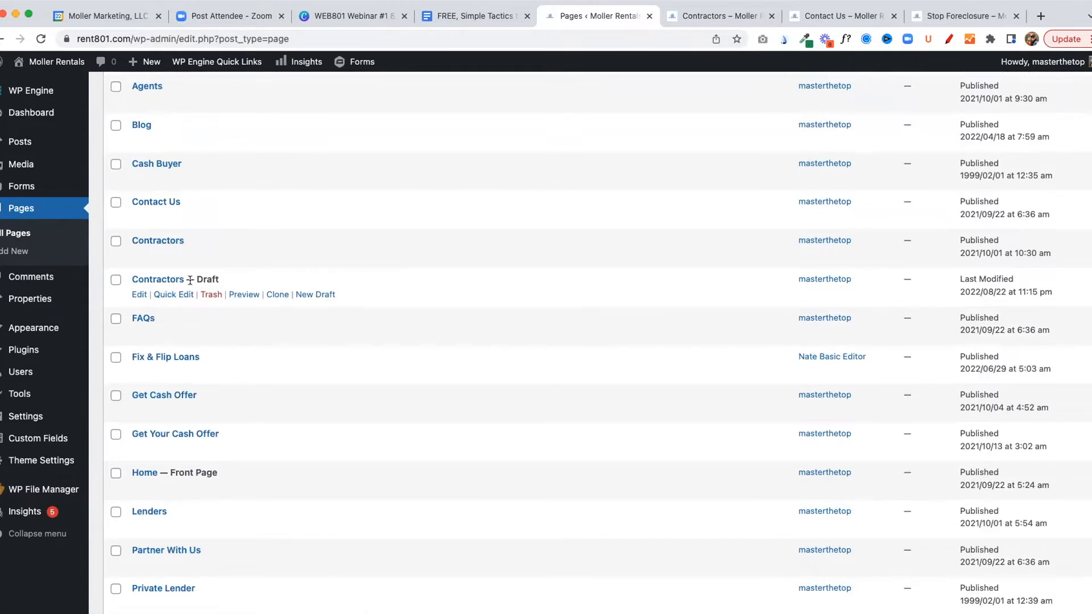
left_click(137, 295)
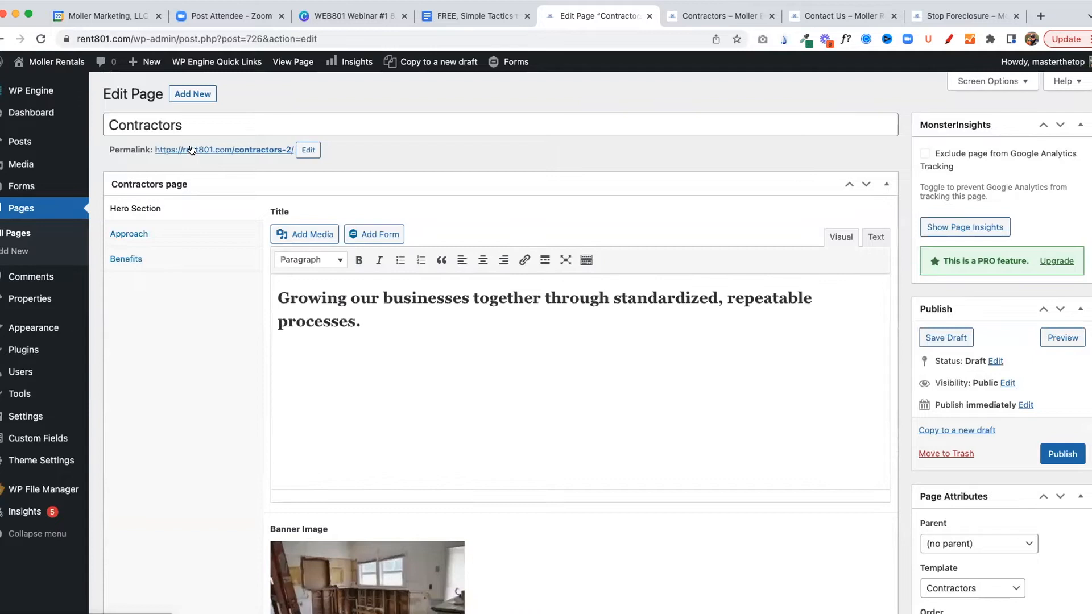
Change the cloned page's title to "Staging Services" and publish the page
left_click_drag(199, 125, 83, 126)
type("S")
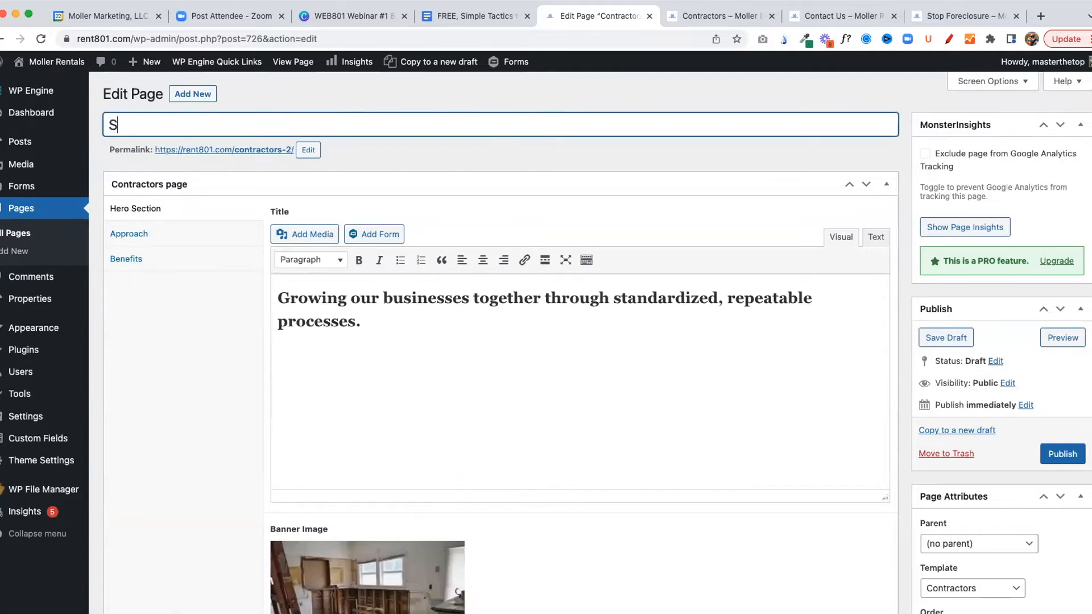
type("taging Services")
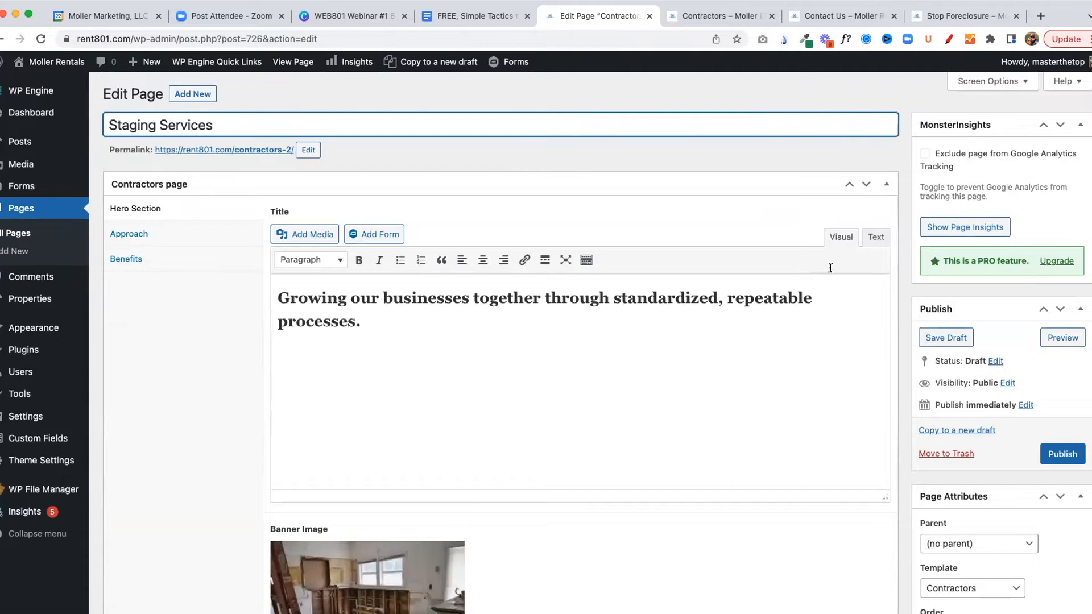
left_click(1054, 454)
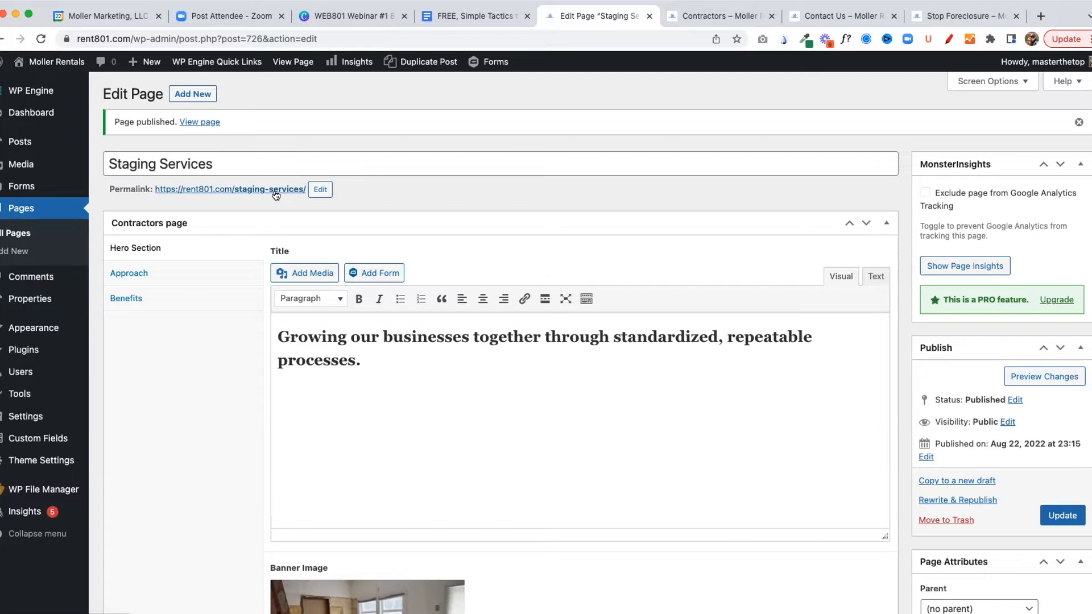
Replace the Staging Services hero title with "We offer staging services in the Utah County area. Let's Chat!" and update the page
left_click(387, 361)
left_click_drag(386, 362, 282, 338)
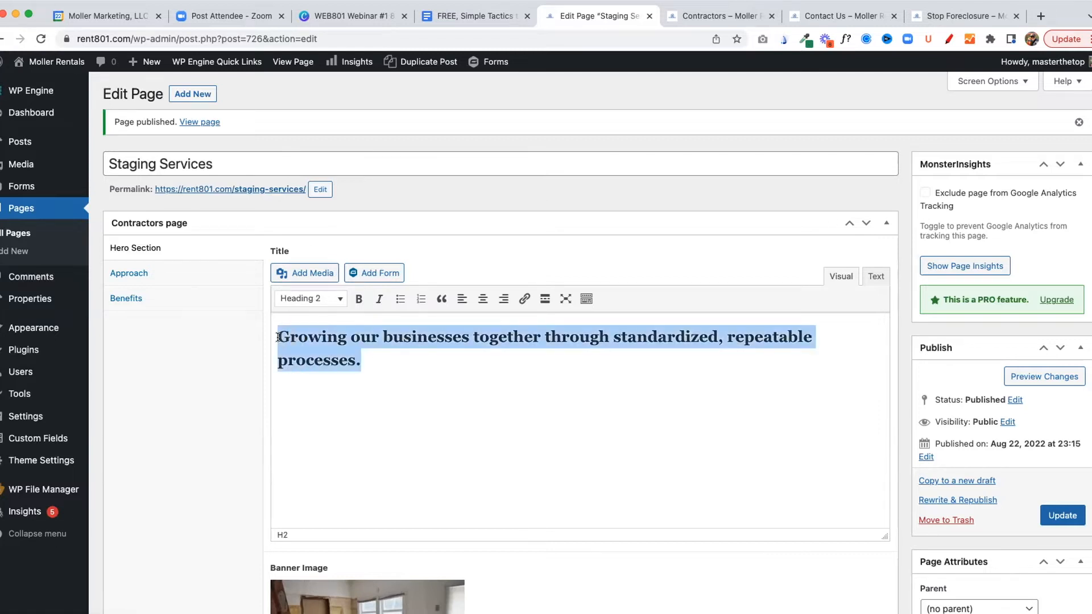
type("We offer")
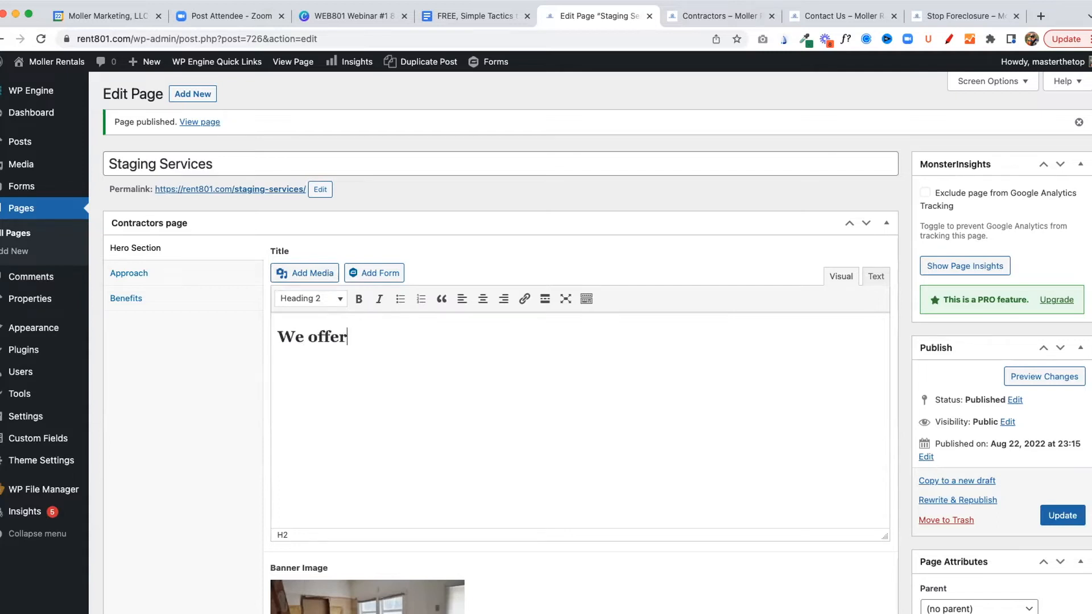
type(" staging services in the U")
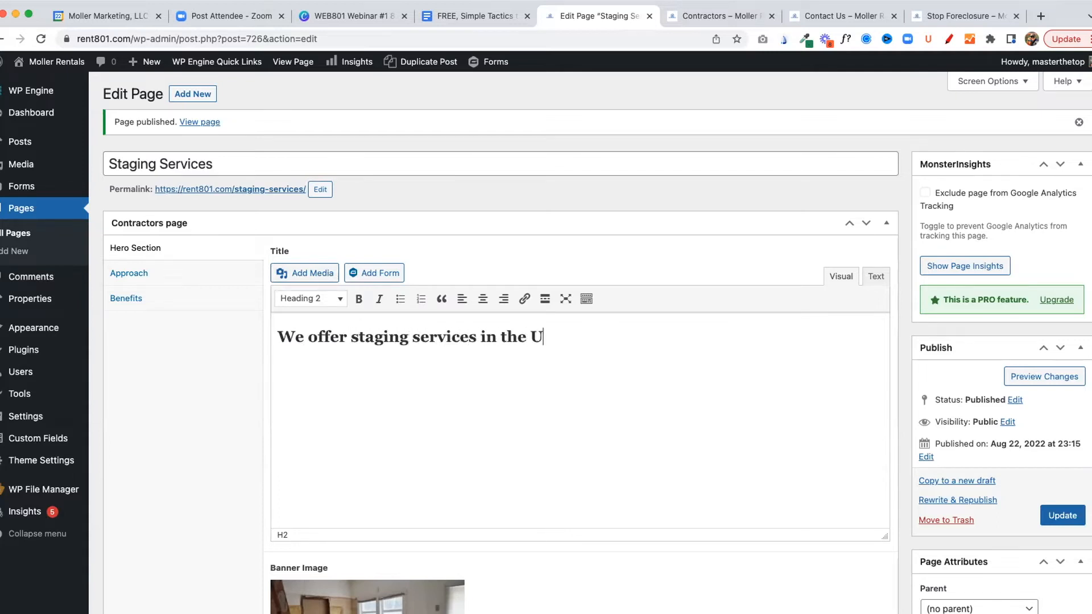
type("tah County Agrea")
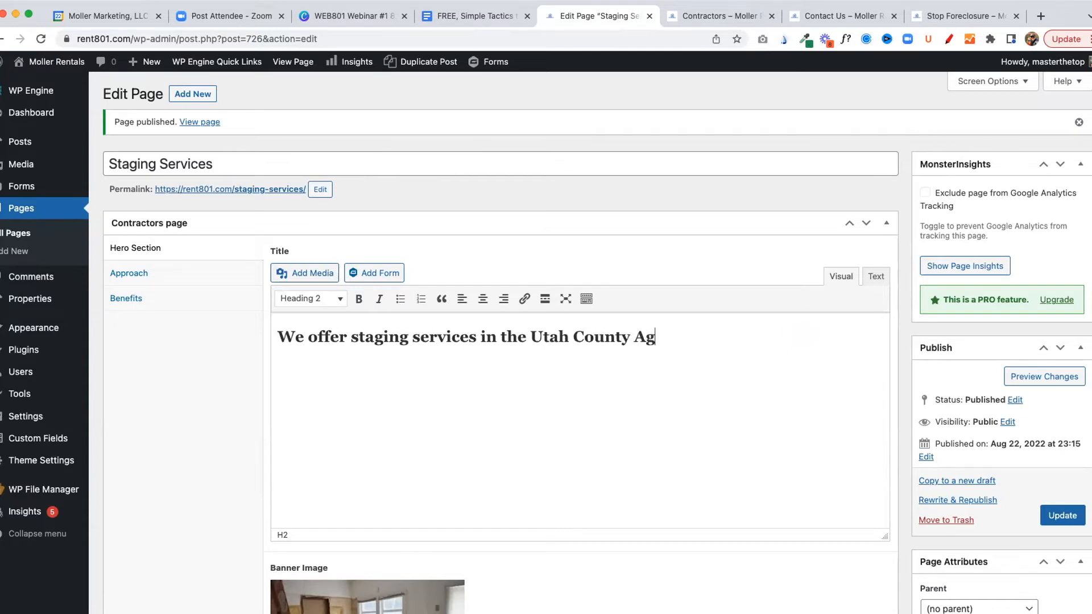
key("BackSpace")
key("BackSpace")
key("BackSpace")
key("BackSpace")
key("BackSpace")
type("area. Let's Chat!")
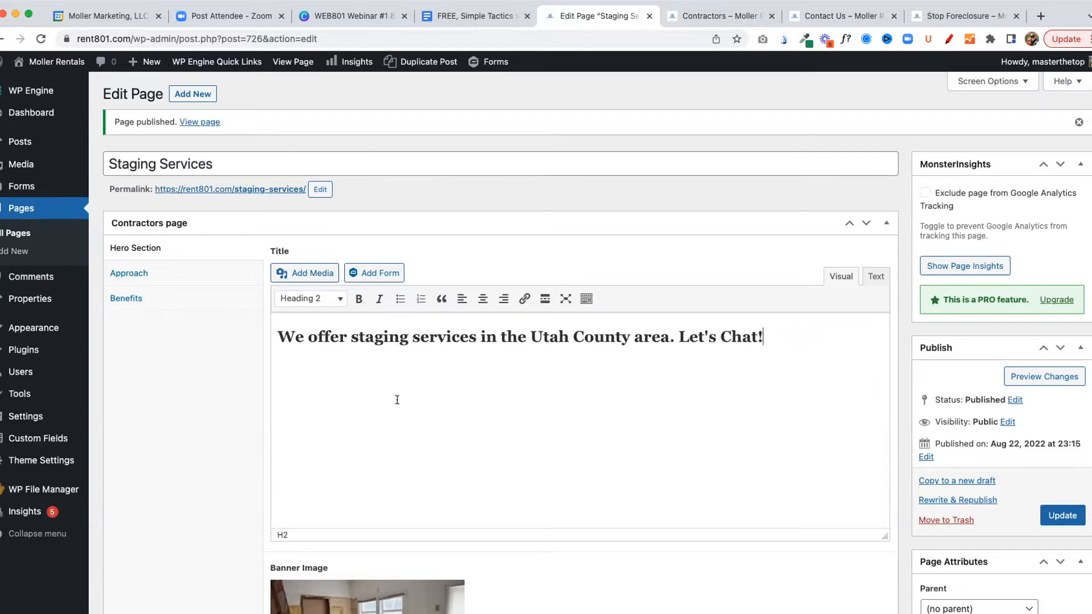
scroll(397, 397, "down", 5)
left_click(1062, 285)
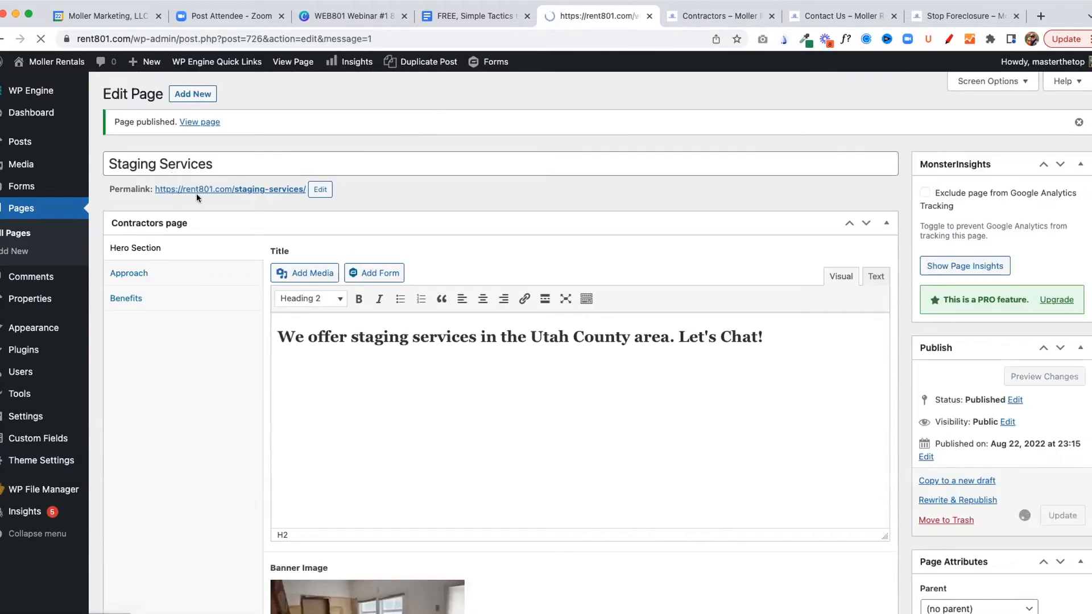
Open the live Staging Services page in a new tab and check its hero banner and Our Renovation Approach section
left_click(216, 189, "super")
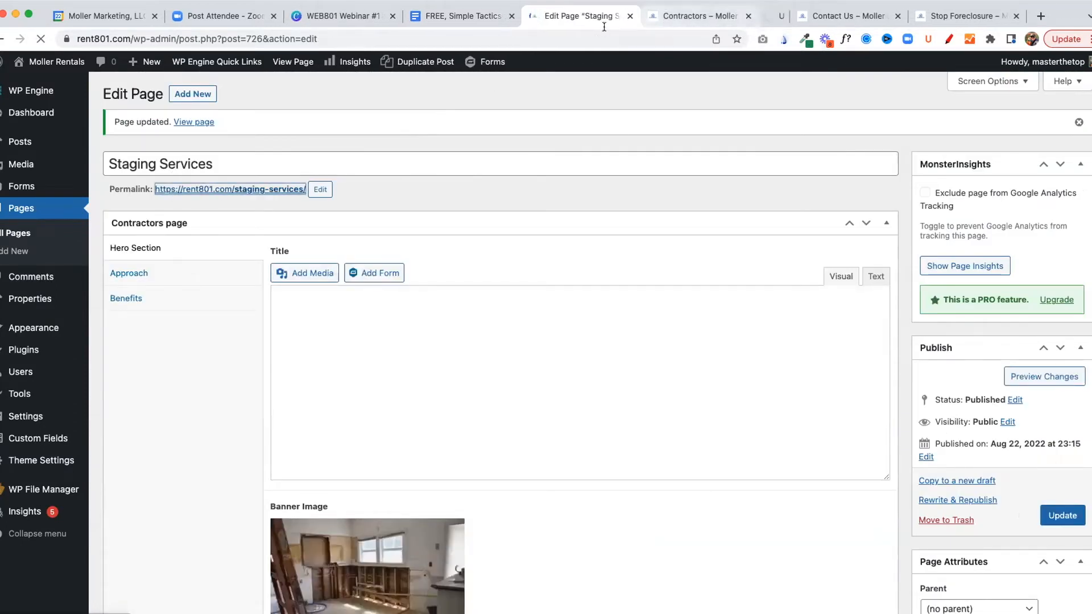
left_click(748, 16)
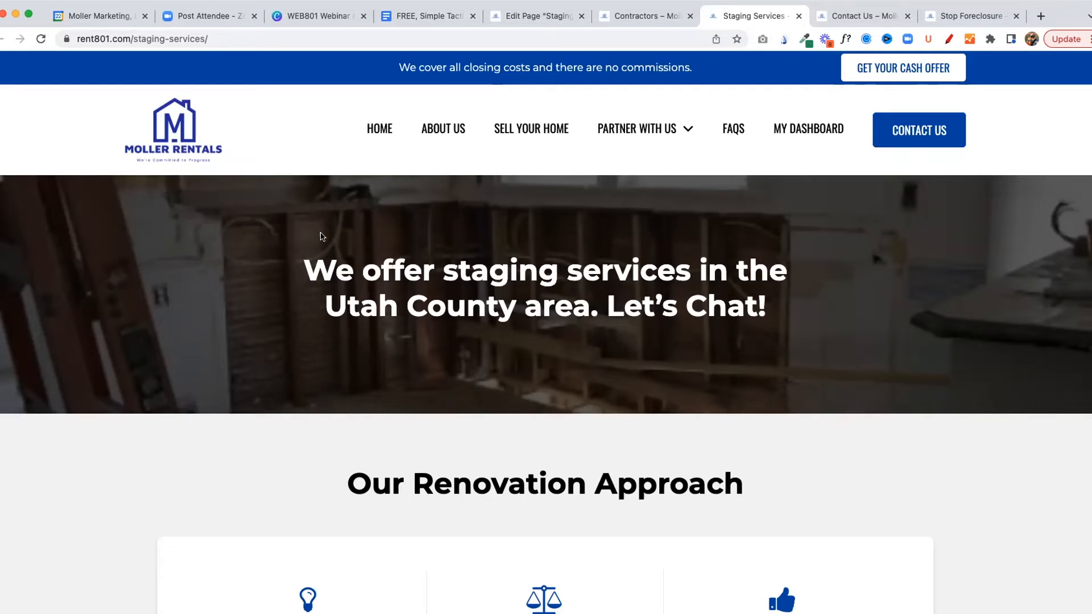
scroll(535, 251, "down", 2)
scroll(694, 246, "down", 2)
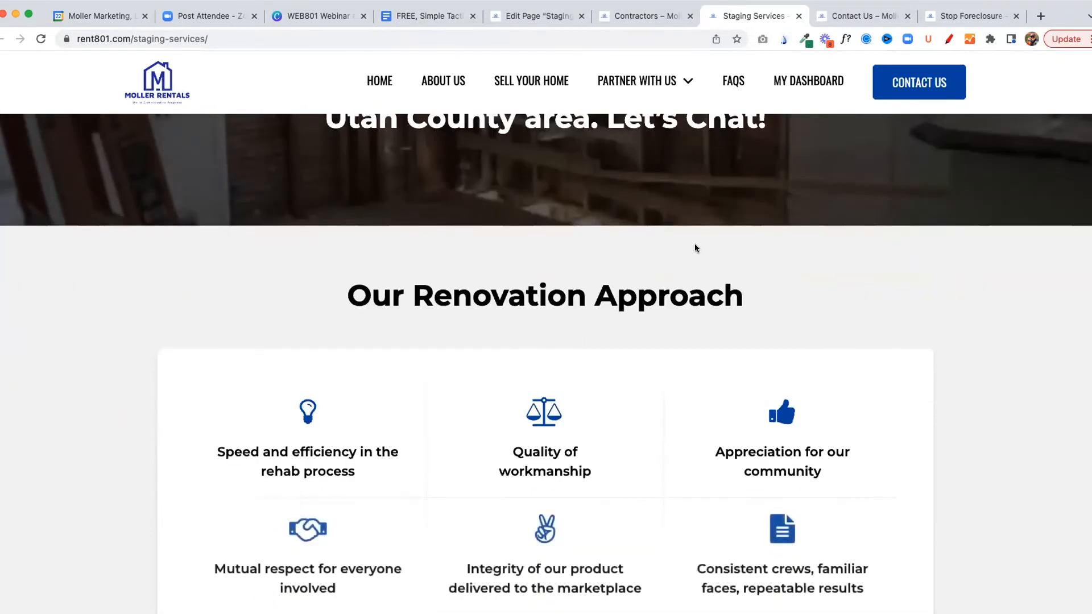
scroll(694, 244, "up", 4)
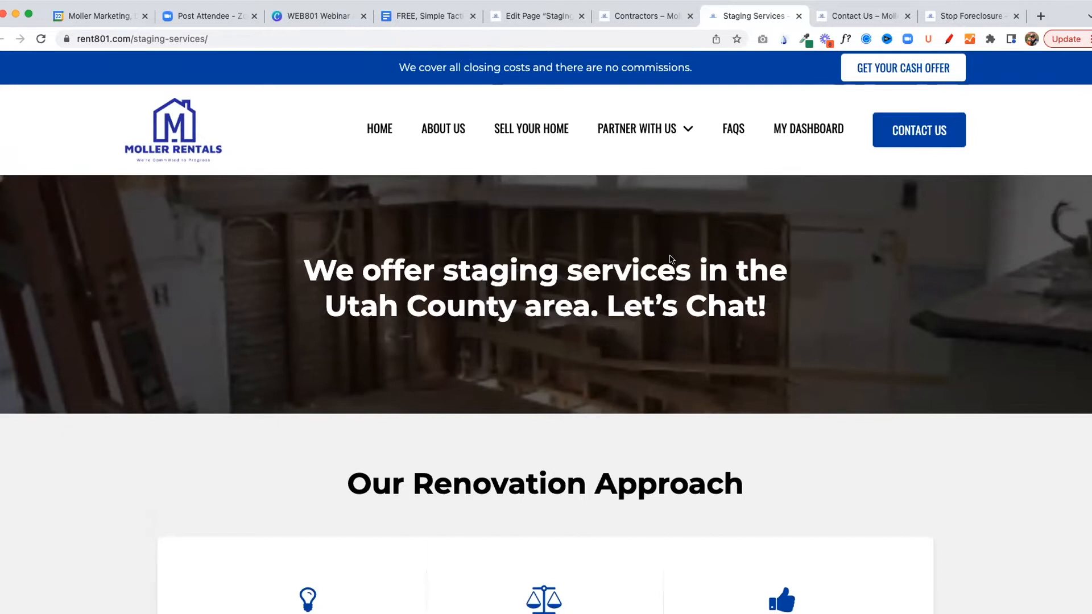
Show the hero title's HTML code in the Staging Services editor and open the WordPress dashboard home in a new tab
left_click(535, 18)
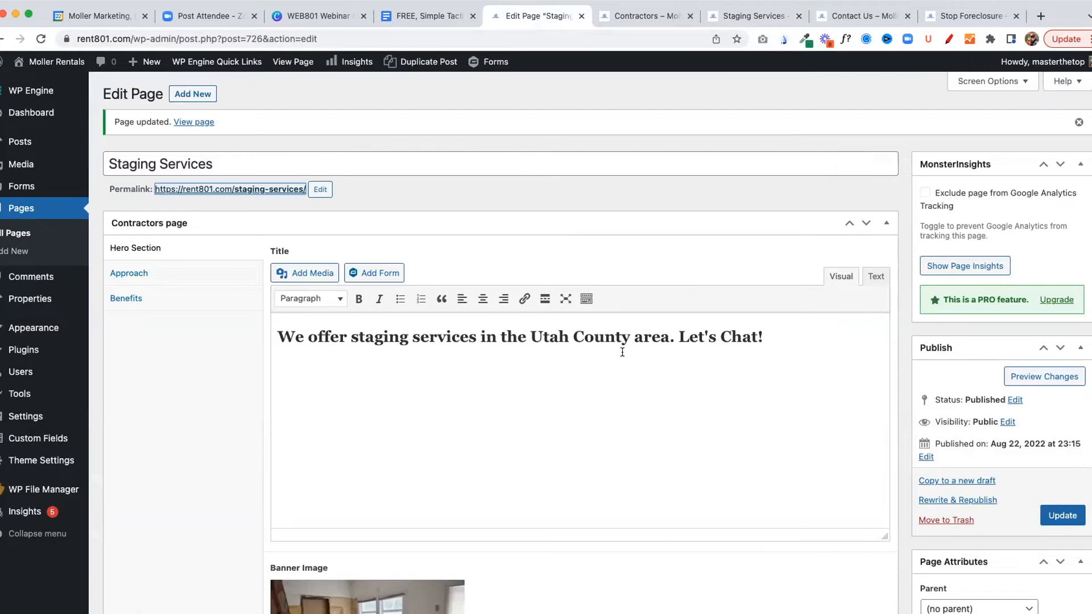
left_click(876, 276)
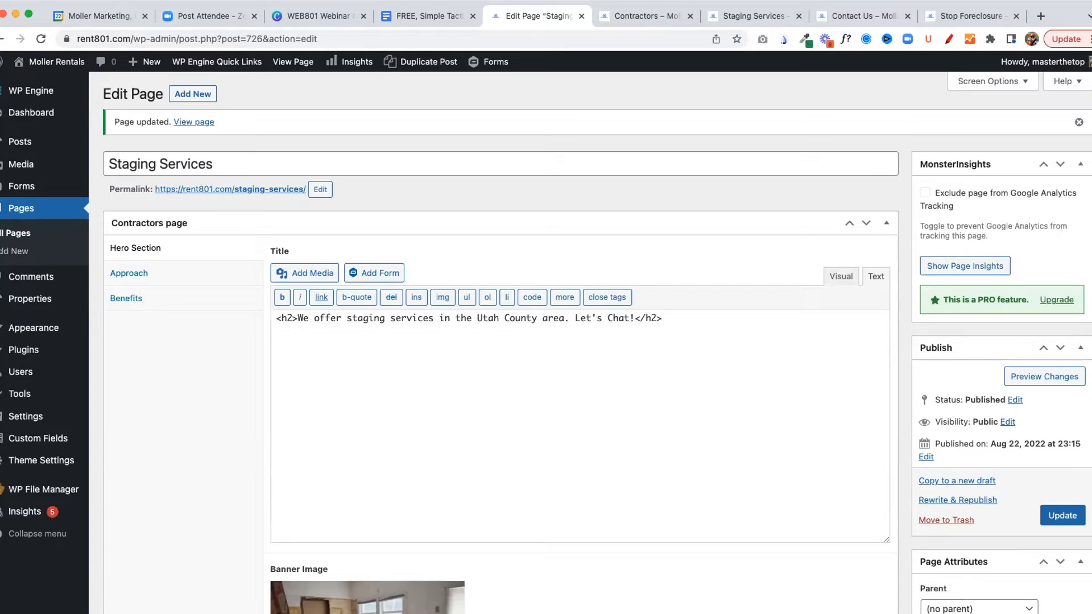
mouse_move(26, 112)
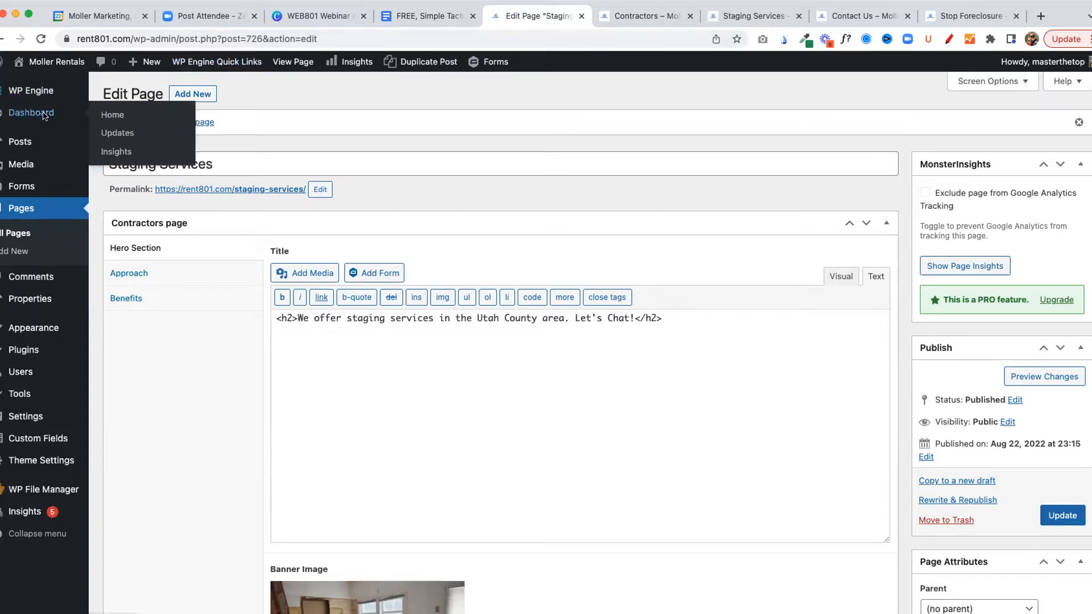
left_click(110, 116, "super")
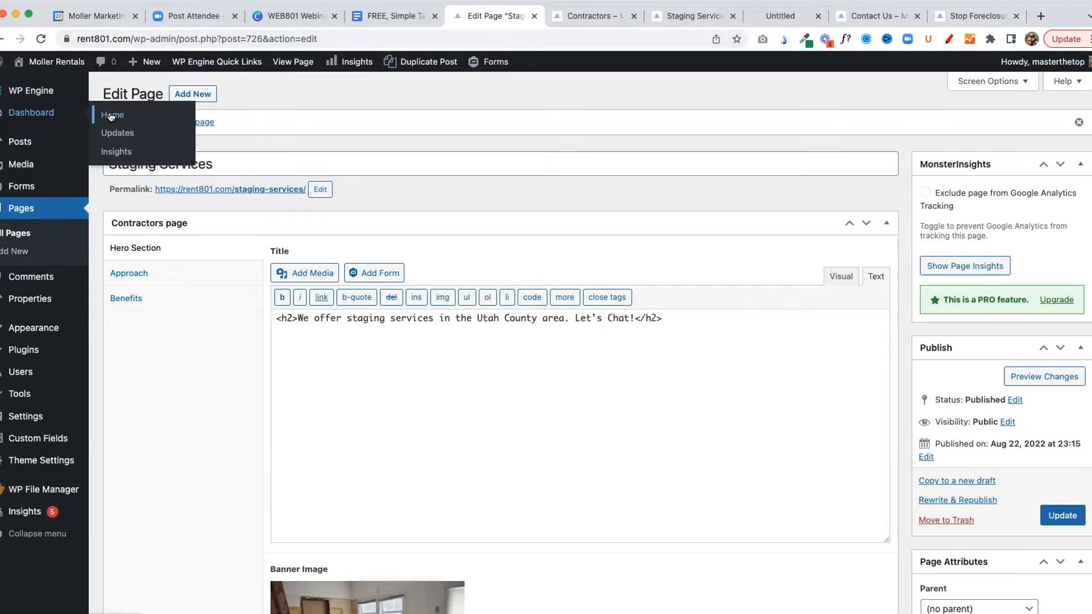
left_click(780, 19)
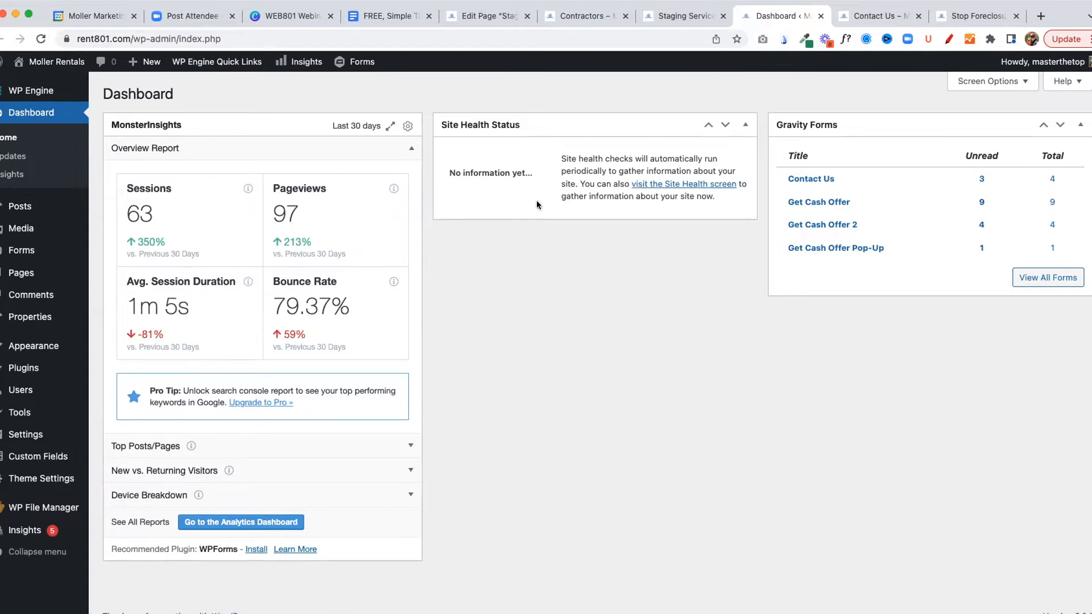
Switch to Deal Finder in a new browser tab, view the Sample Value record in its contacts, and close the tab
left_click(1040, 17)
type("dealfinder.homeschooled.co")
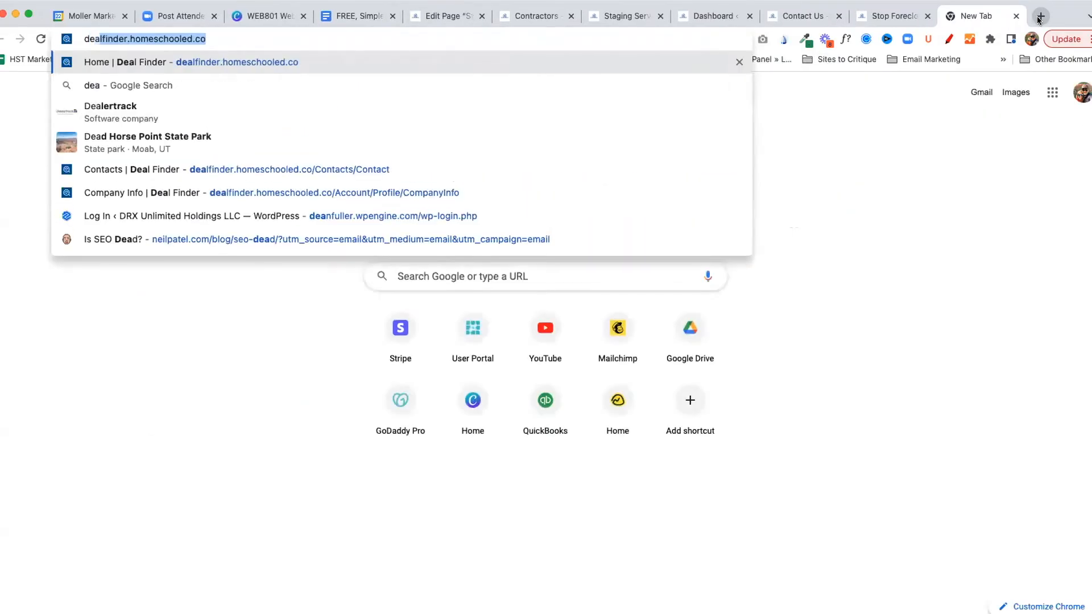
key("Return")
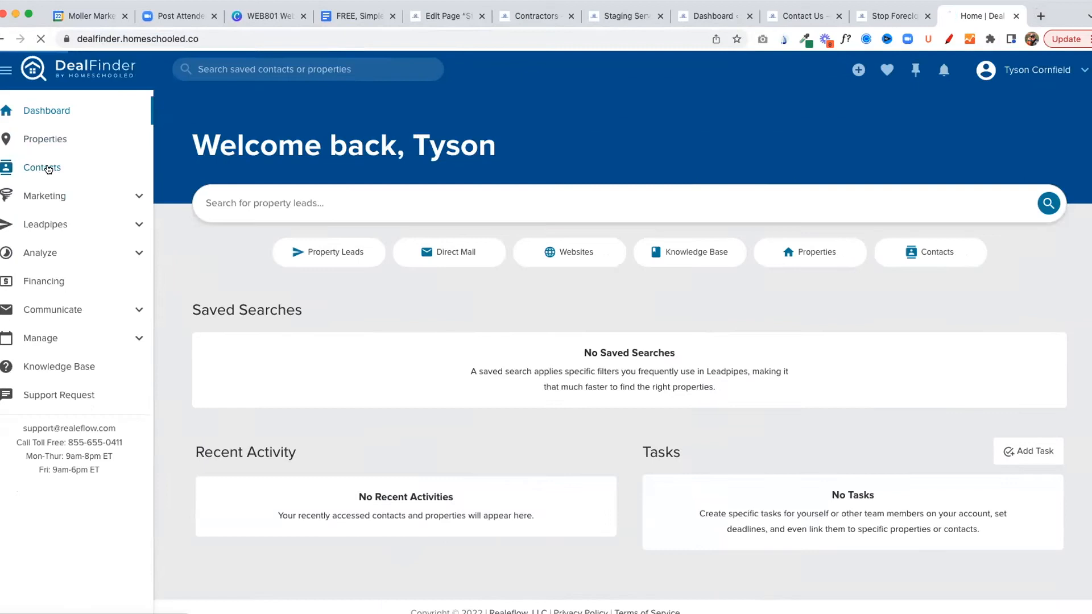
left_click(130, 167)
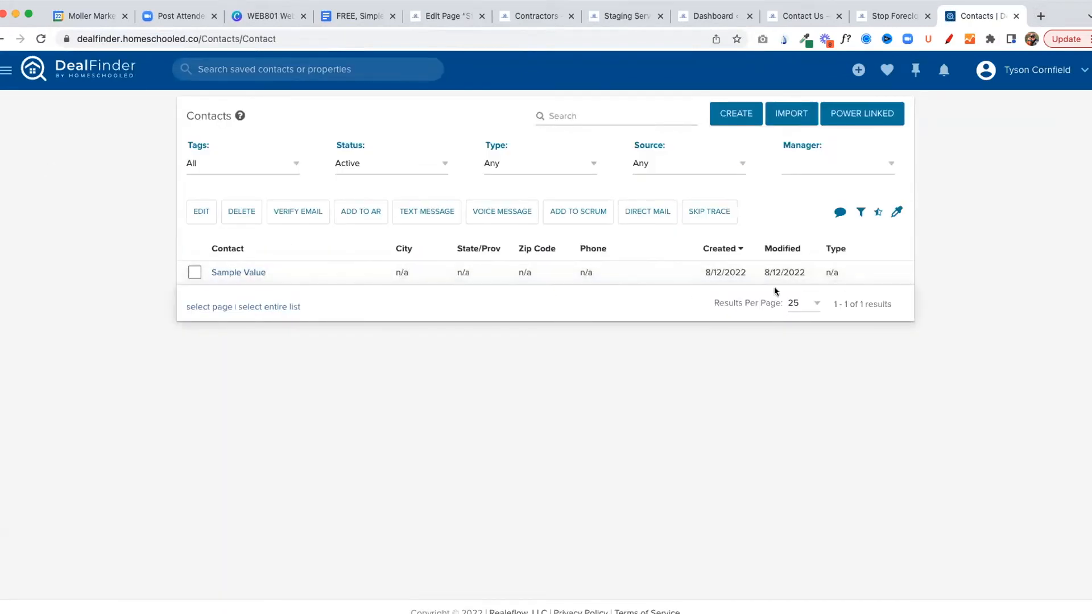
left_click(248, 273)
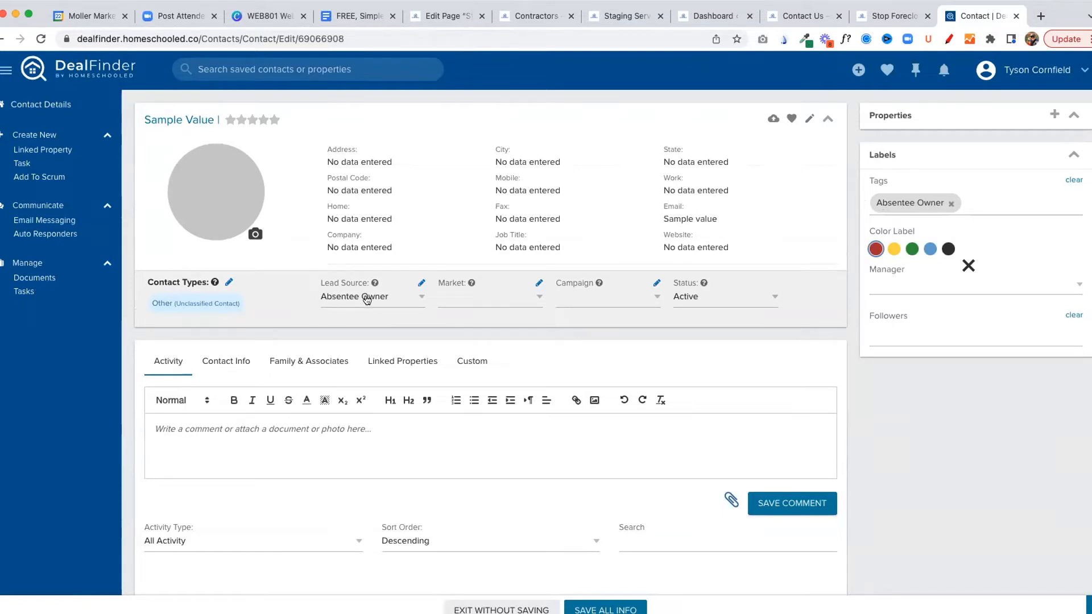
left_click(1015, 17)
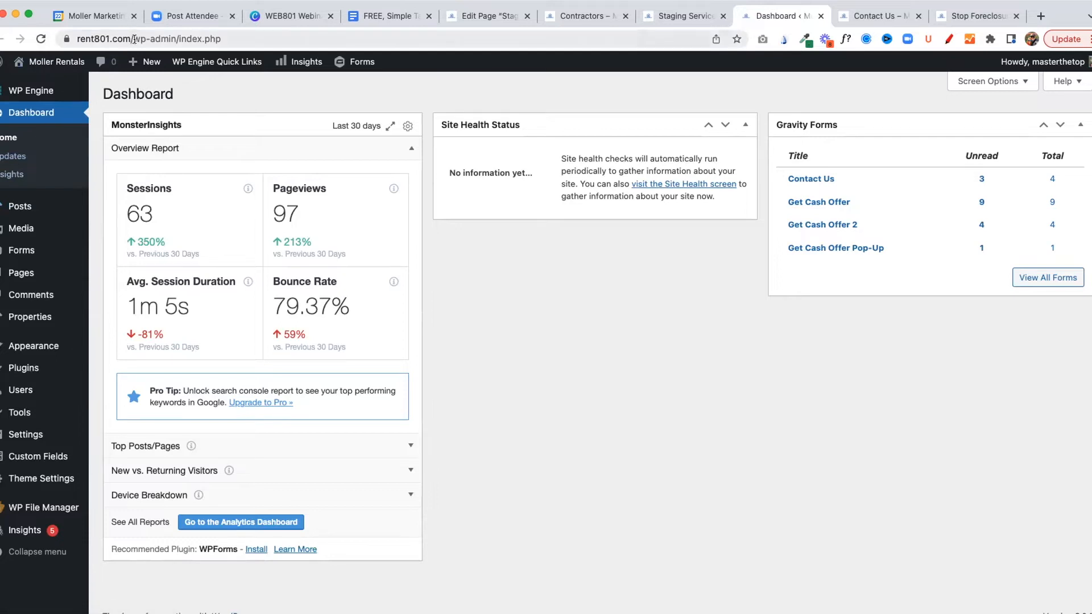
Open the site's tutorials page at rent801.com/tutorials and look through the knowledge base videos
left_click_drag(137, 39, 229, 36)
type("tut")
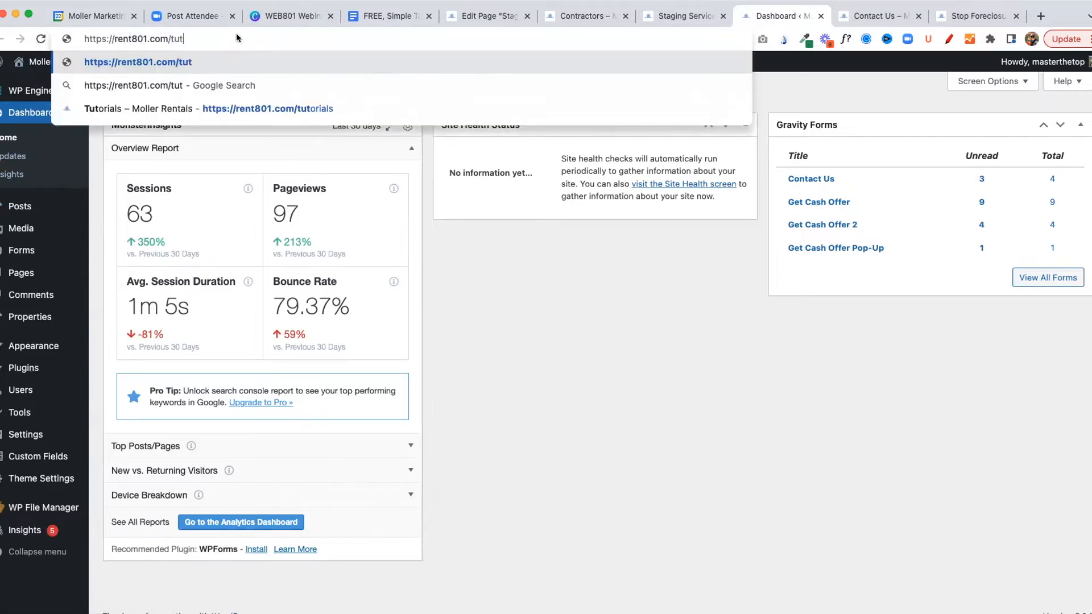
key("Down")
key("Down")
key("Return")
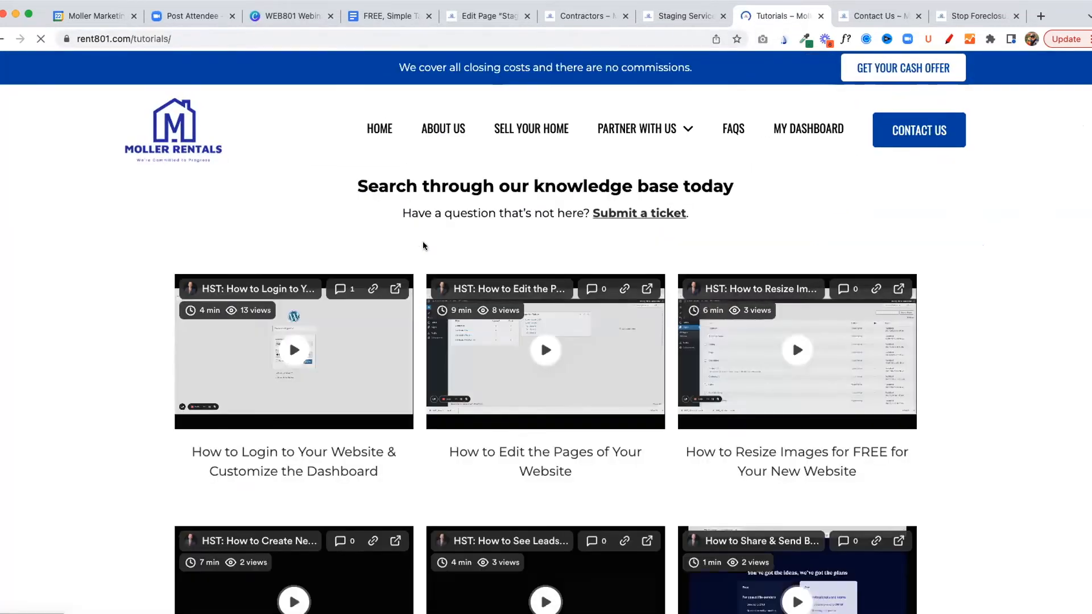
scroll(464, 311, "down", 2)
scroll(464, 311, "down", 3)
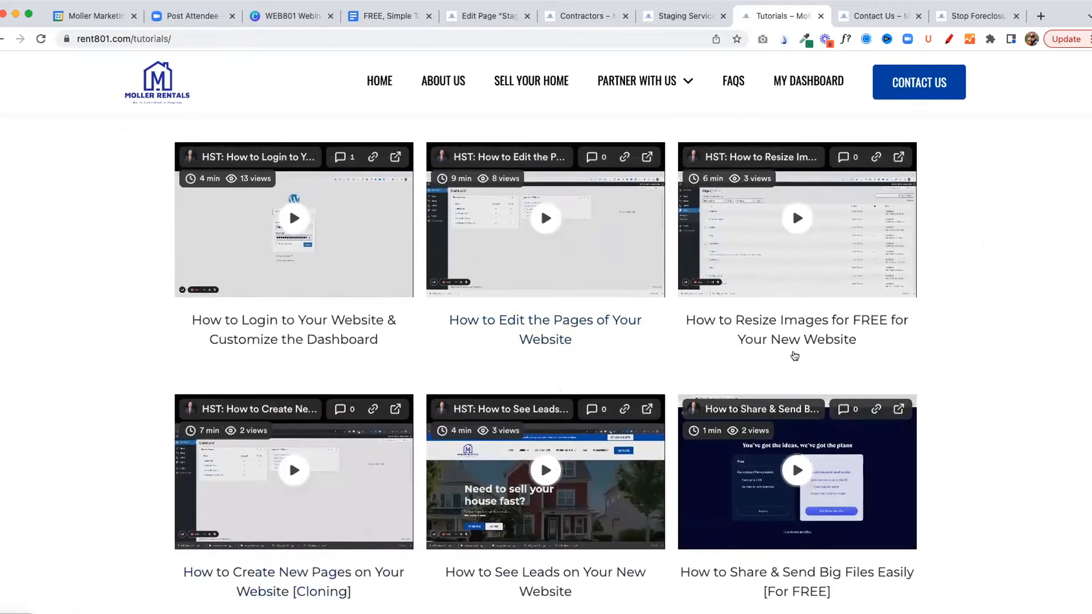